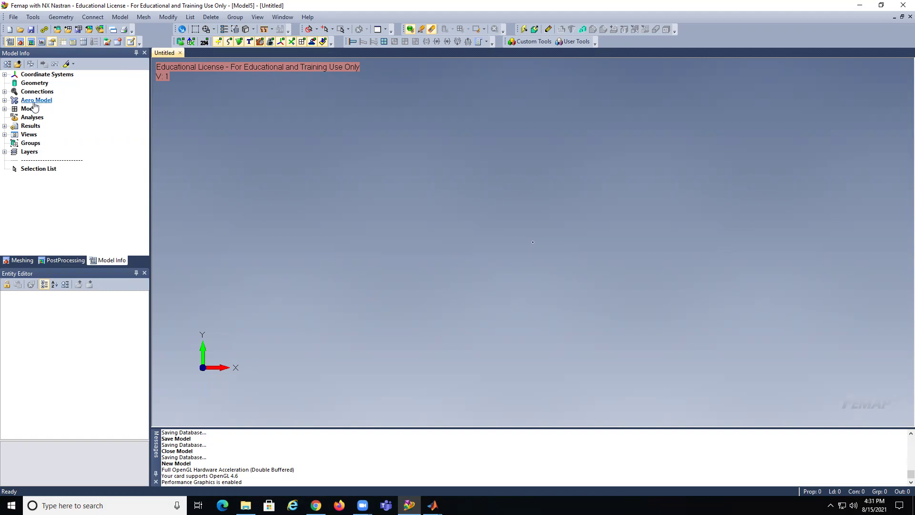
Create an isotropic material with a Young's modulus of 10.5e6 and a Poisson's ratio of 0.3.
{"action": "left_click", "coordinate": [5, 109]}
{"action": "right_click", "coordinate": [43, 126]}
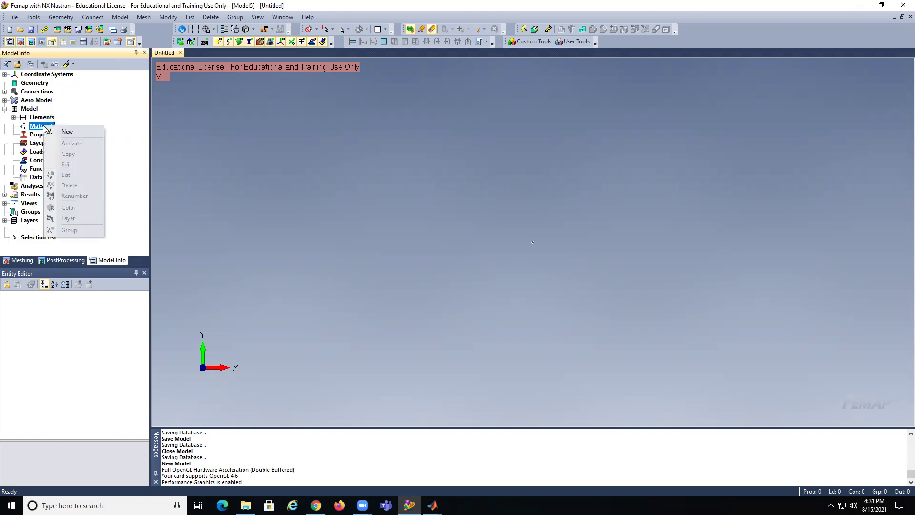
{"action": "left_click", "coordinate": [67, 132]}
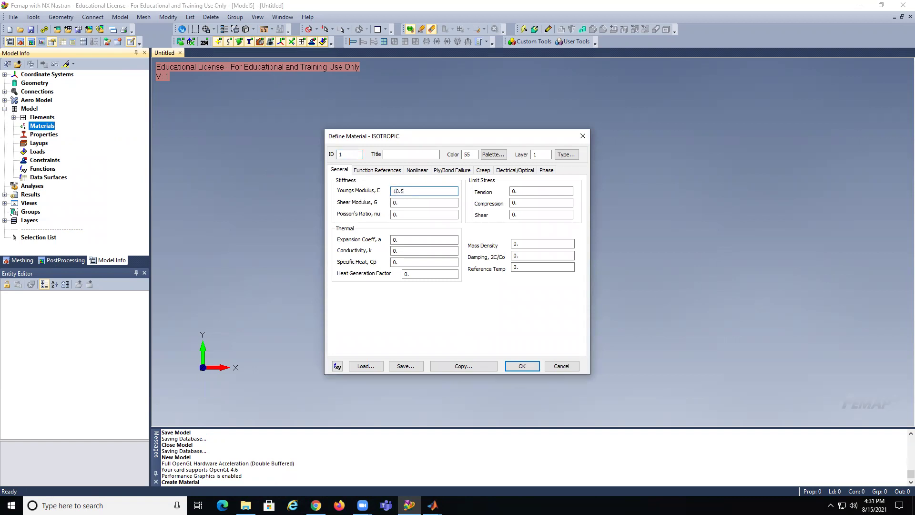
{"action": "left_click", "coordinate": [403, 216]}
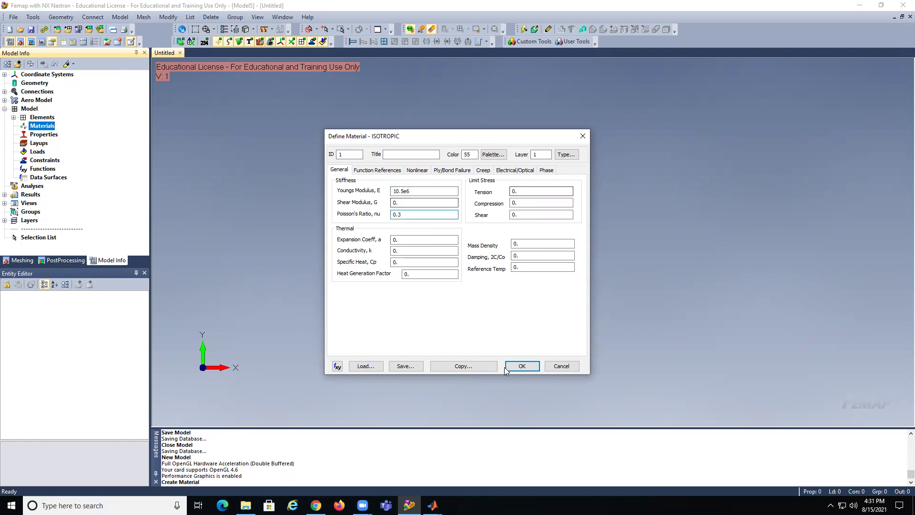
{"action": "left_click", "coordinate": [523, 366]}
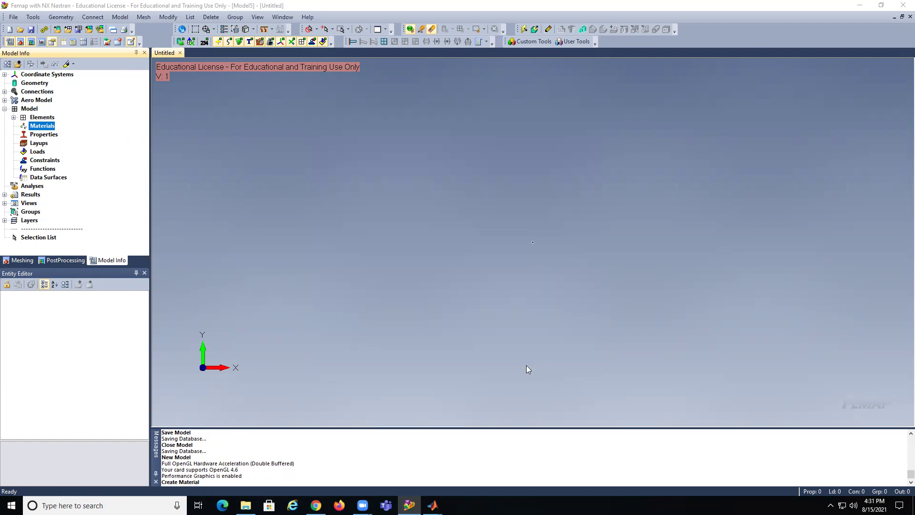
{"action": "left_click", "coordinate": [548, 365]}
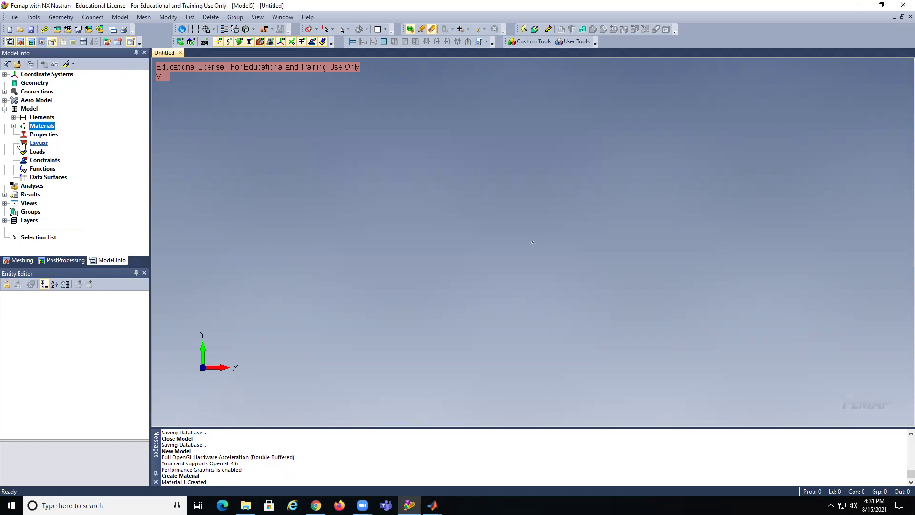
Start a new property with the isotropic material and set its element type to Beam.
{"action": "left_click", "coordinate": [14, 126]}
{"action": "right_click", "coordinate": [52, 147]}
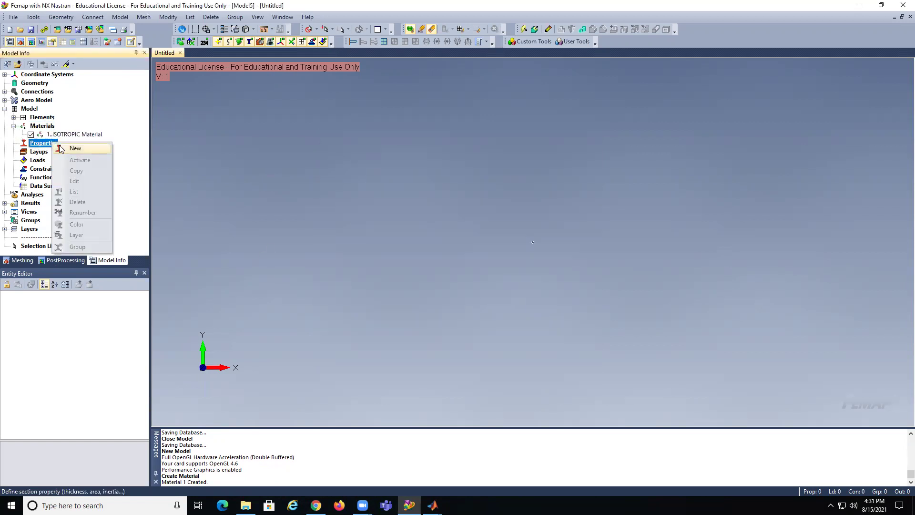
{"action": "left_click", "coordinate": [67, 148]}
{"action": "left_click", "coordinate": [564, 182]}
{"action": "left_click", "coordinate": [566, 194]}
{"action": "left_click", "coordinate": [566, 196]}
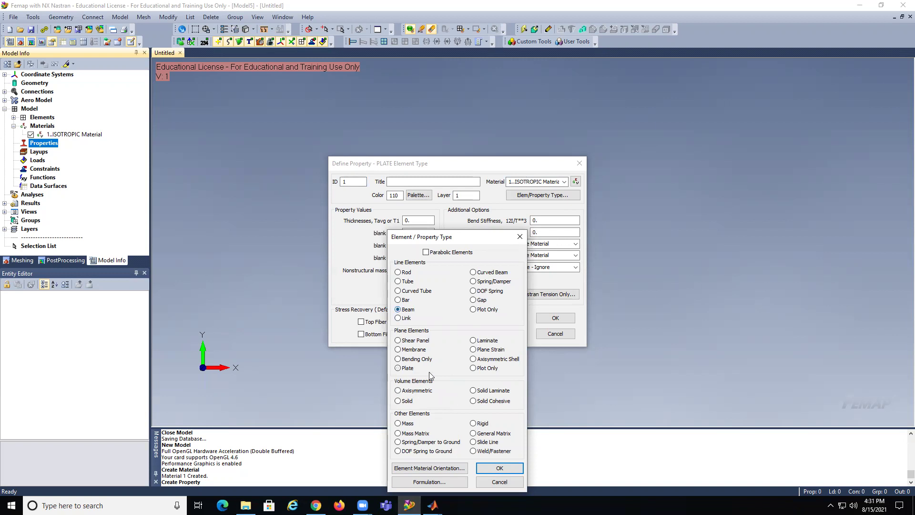
{"action": "left_click", "coordinate": [486, 467]}
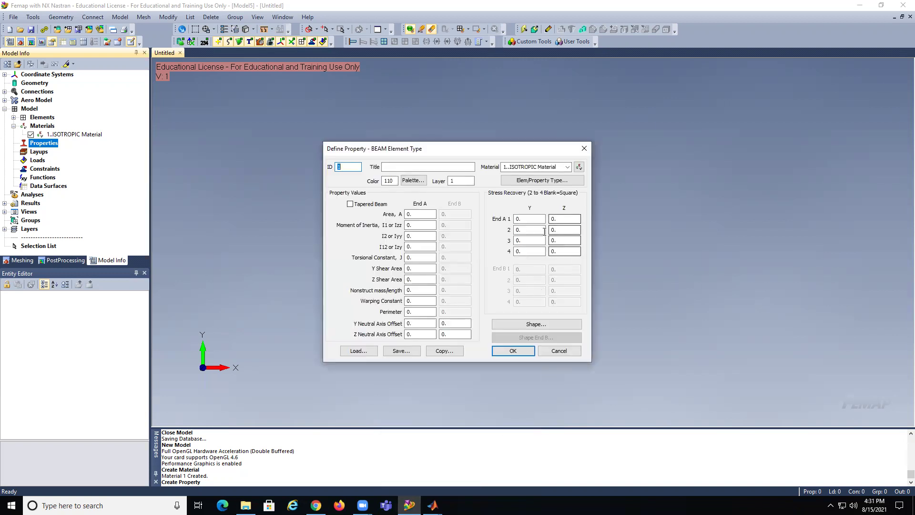
Give the beam property a Rectangular Bar section with height 1, width 12 and orientation direction Up, and create the property.
{"action": "left_click", "coordinate": [532, 324]}
{"action": "left_click", "coordinate": [614, 156]}
{"action": "left_click", "coordinate": [604, 169]}
{"action": "double_click", "coordinate": [590, 181]}
{"action": "type", "text": "1"}
{"action": "double_click", "coordinate": [582, 191]}
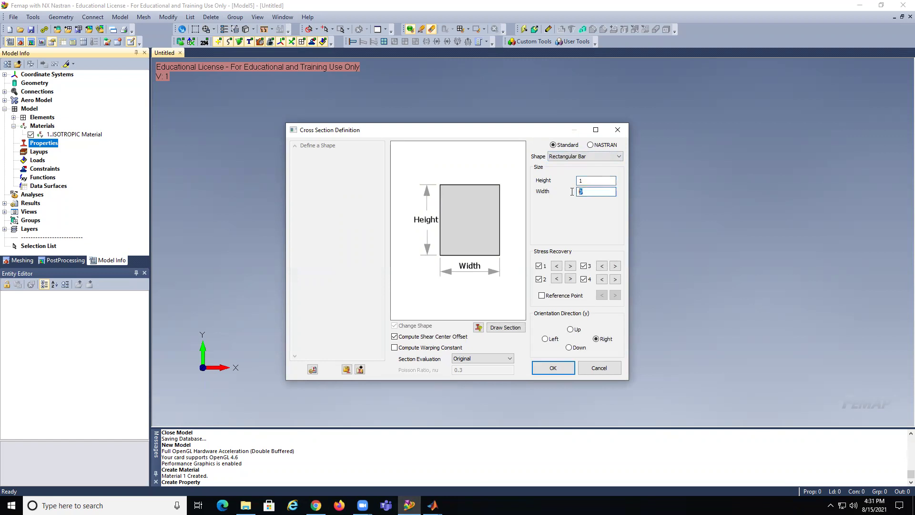
{"action": "left_click", "coordinate": [571, 329]}
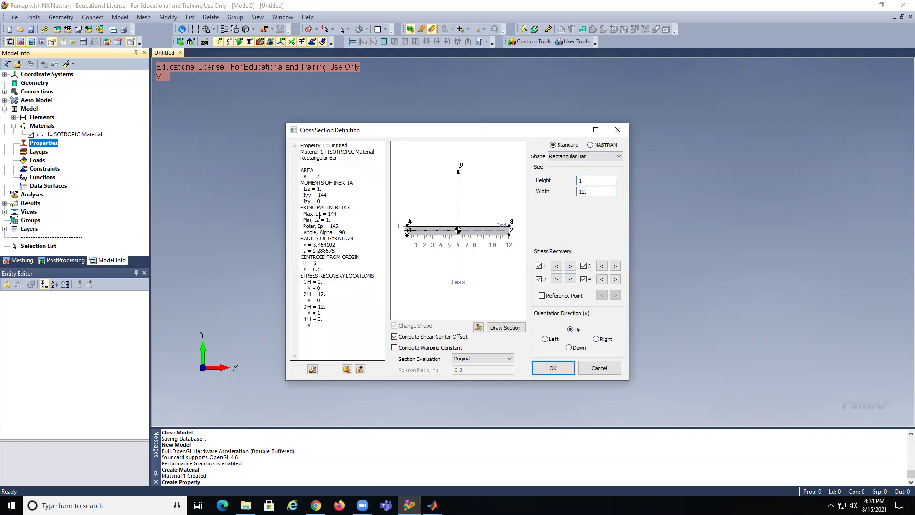
{"action": "left_click", "coordinate": [553, 365]}
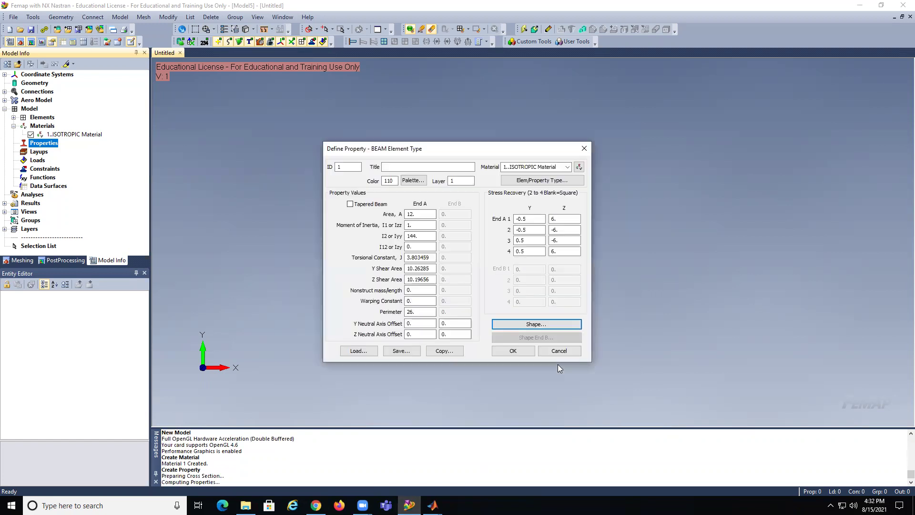
{"action": "left_click", "coordinate": [520, 352]}
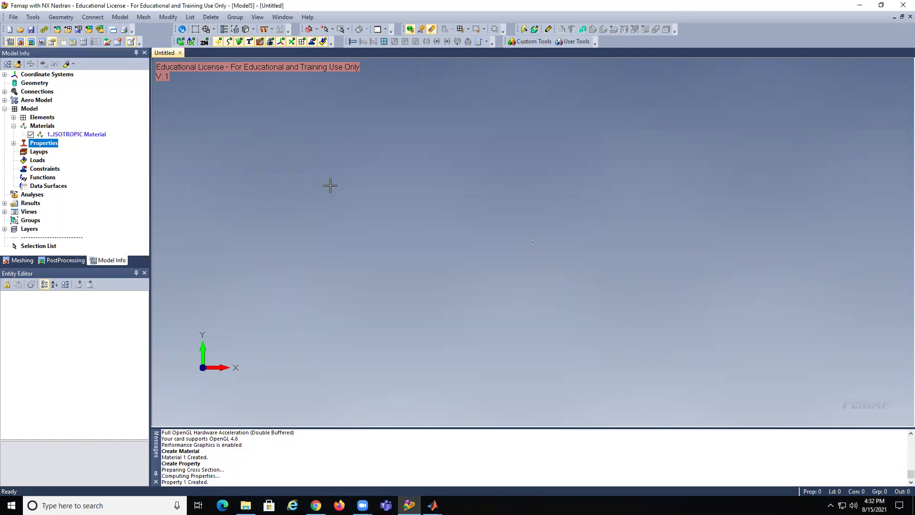
{"action": "left_click", "coordinate": [14, 143]}
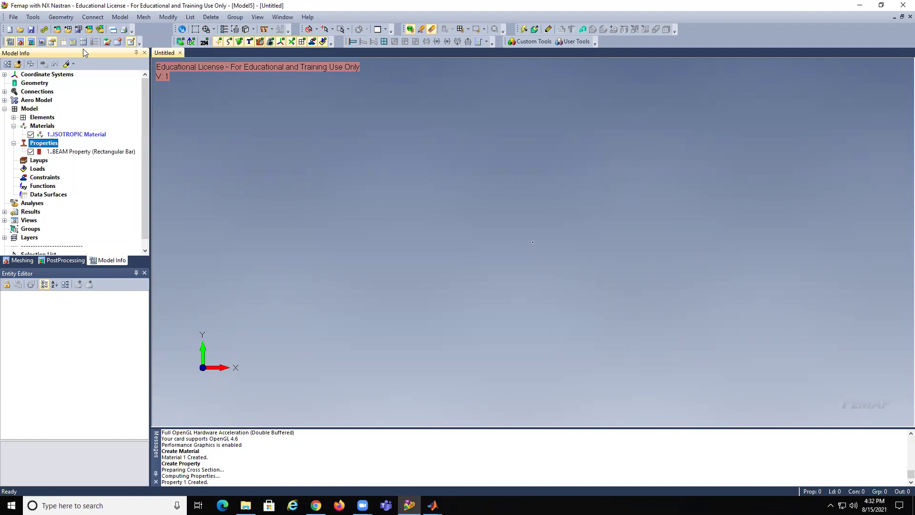
Create a projected line from the origin to X = 60, Y = 0, Z = 0 and fit it in the view.
{"action": "left_click", "coordinate": [68, 19]}
{"action": "mouse_move", "coordinate": [85, 38]}
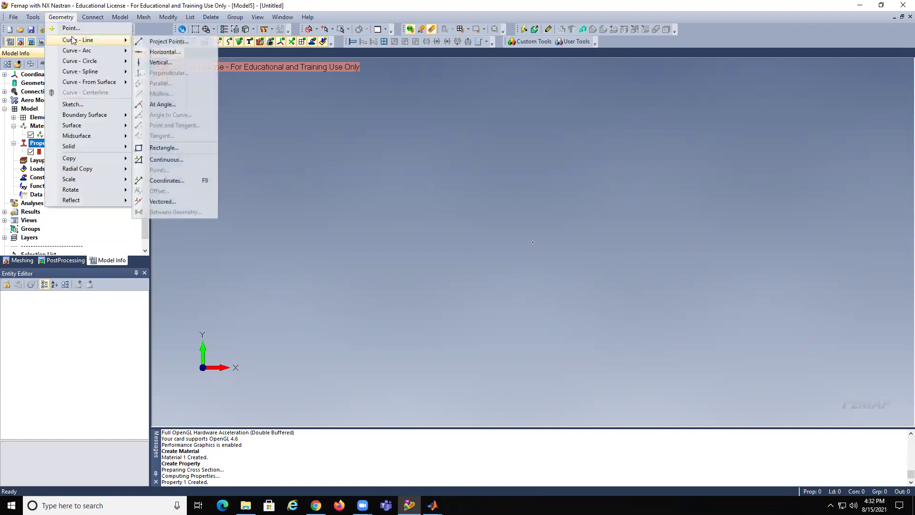
{"action": "left_click", "coordinate": [167, 43]}
{"action": "left_click", "coordinate": [557, 474]}
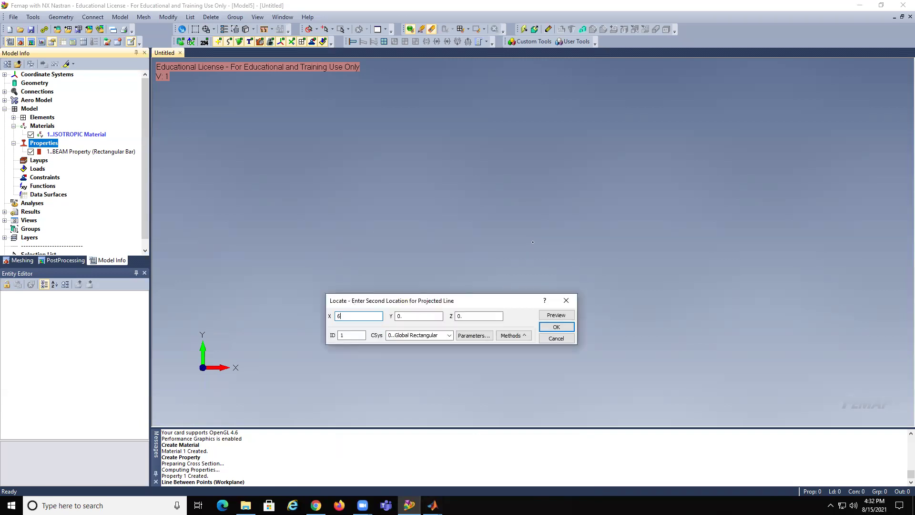
{"action": "type", "text": "60"}
{"action": "left_click", "coordinate": [556, 327]}
{"action": "left_click", "coordinate": [560, 486]}
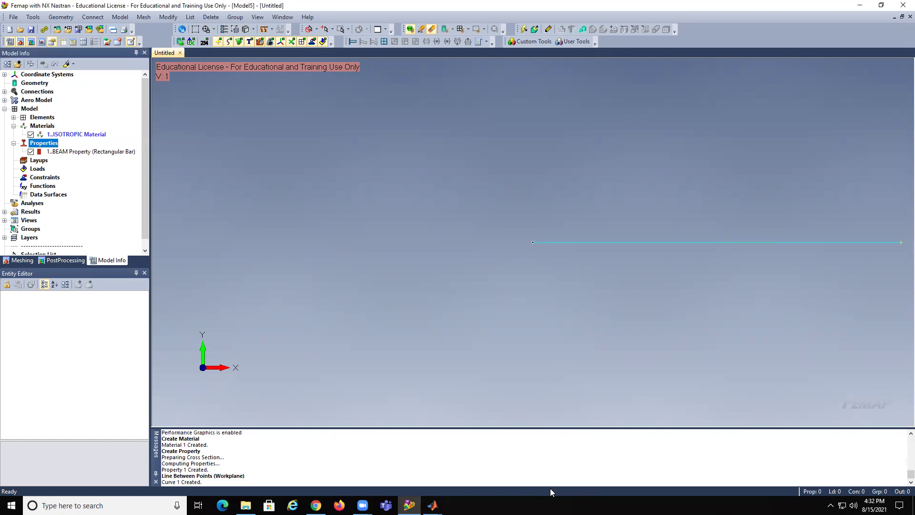
{"action": "key", "text": "ctrl+a"}
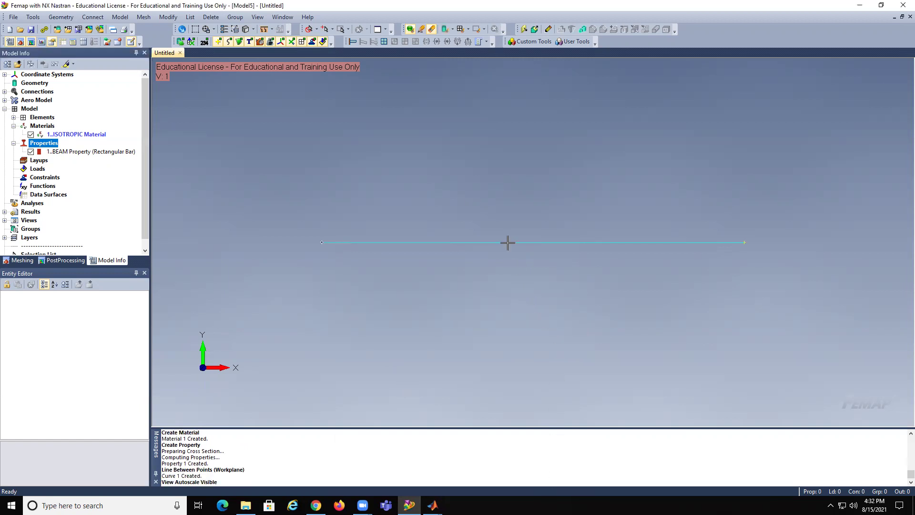
Set the mesh size along the line to 60 equally spaced elements.
{"action": "left_click", "coordinate": [144, 16]}
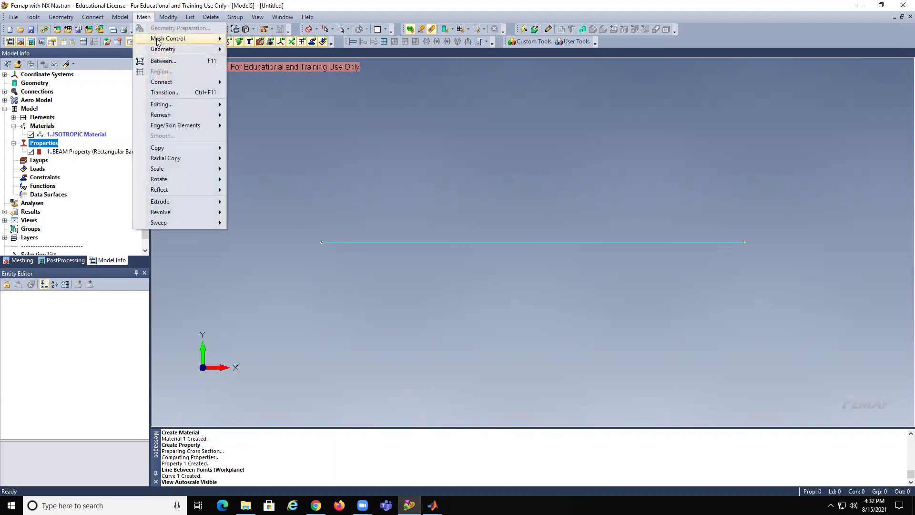
{"action": "mouse_move", "coordinate": [168, 39]}
{"action": "left_click", "coordinate": [264, 63]}
{"action": "left_click", "coordinate": [532, 242]}
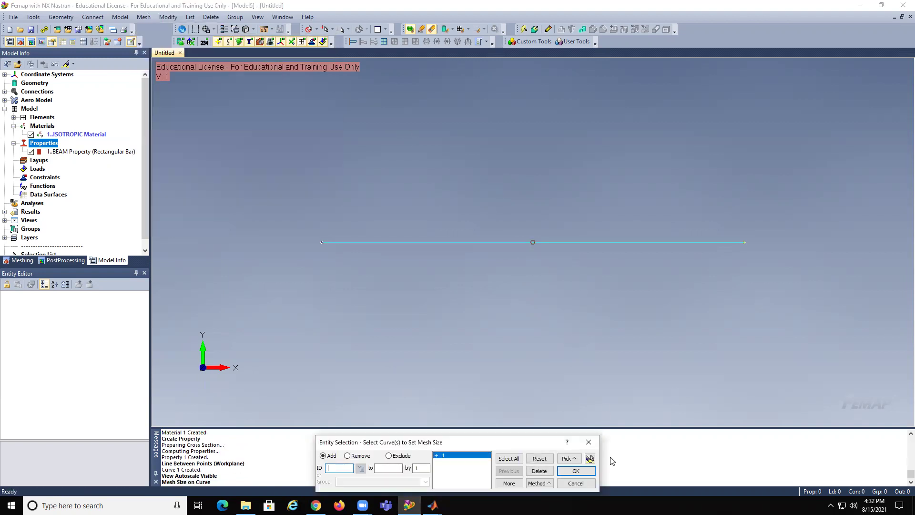
{"action": "left_click", "coordinate": [576, 471]}
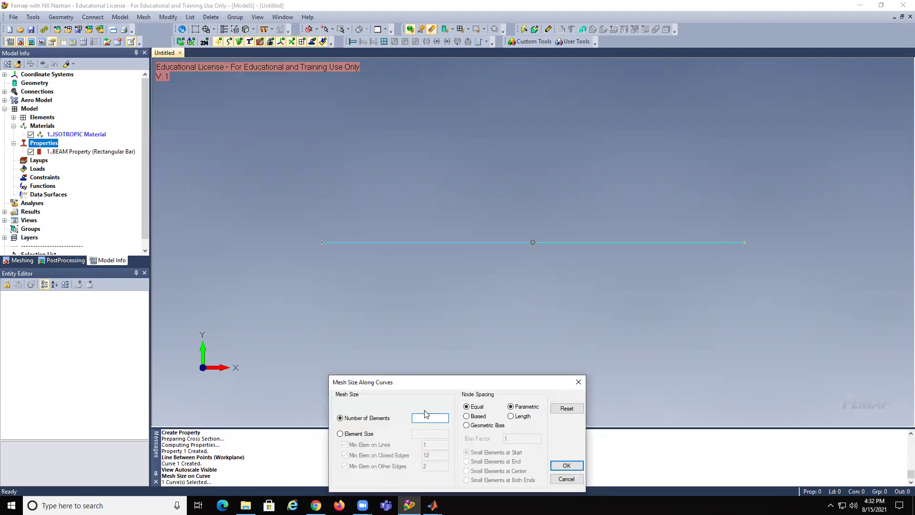
{"action": "left_click", "coordinate": [567, 465]}
{"action": "left_click", "coordinate": [576, 482]}
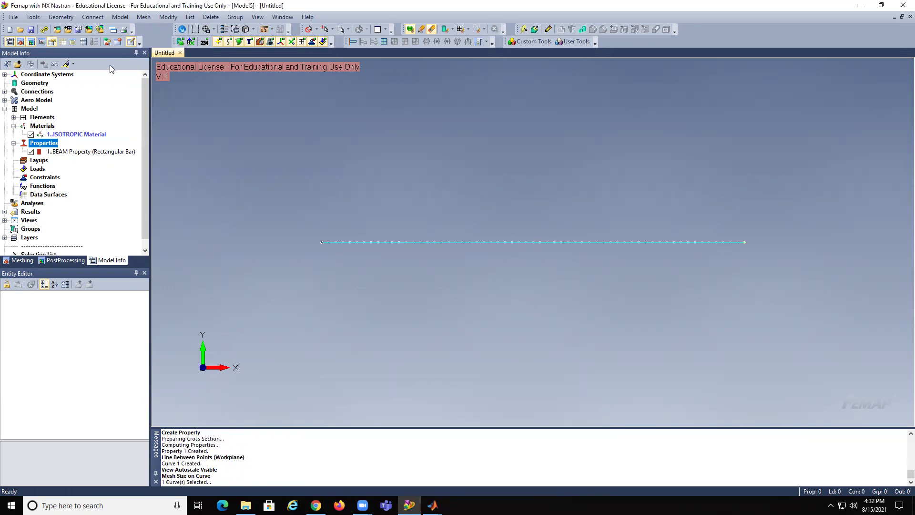
Mesh the line with the beam property, using an element orientation vector from the origin to tip (0, 1, 0).
{"action": "left_click", "coordinate": [144, 17]}
{"action": "mouse_move", "coordinate": [179, 49]}
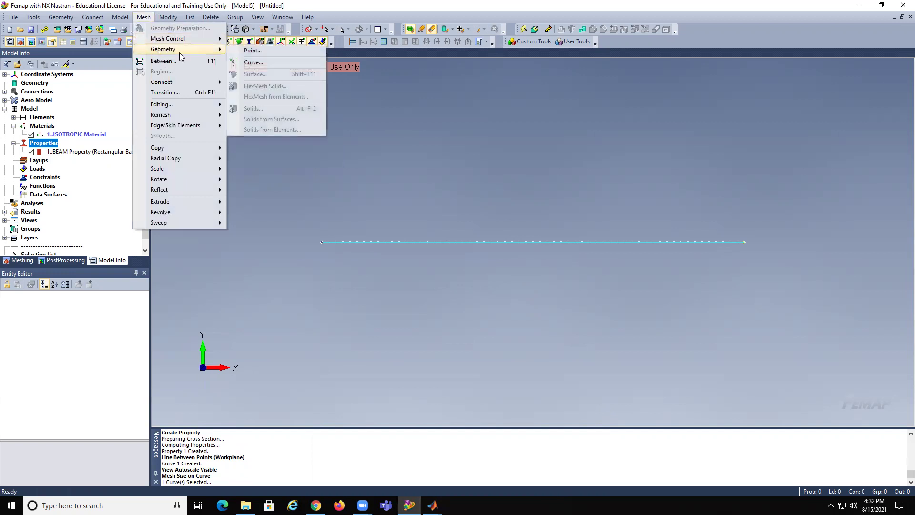
{"action": "left_click", "coordinate": [234, 63]}
{"action": "left_click", "coordinate": [533, 242]}
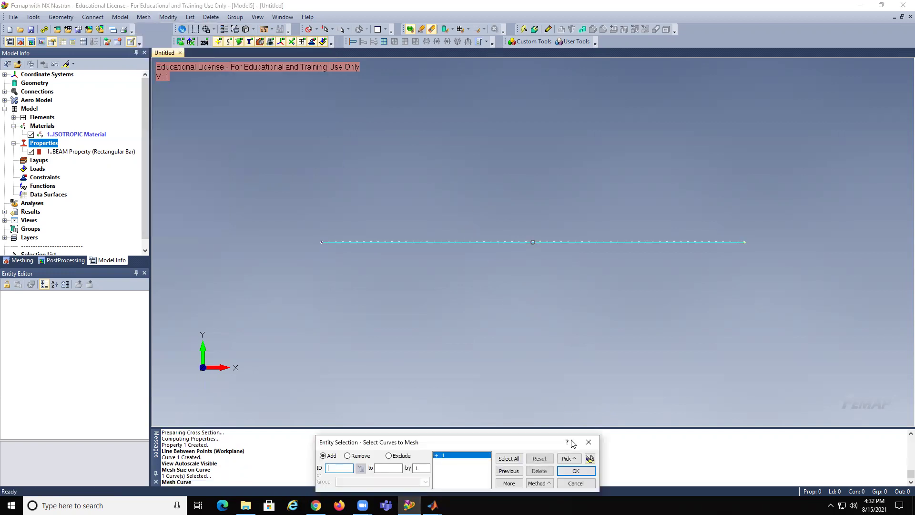
{"action": "left_click", "coordinate": [573, 472]}
{"action": "left_click", "coordinate": [552, 468]}
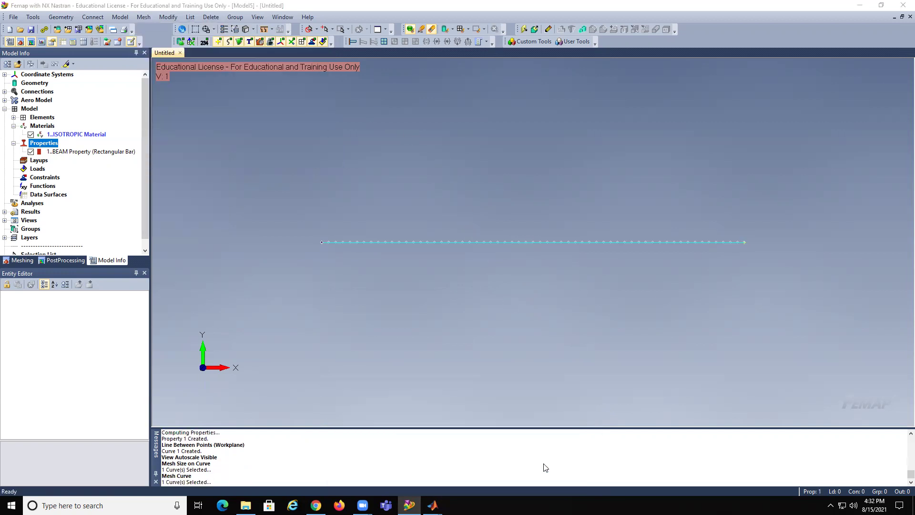
{"action": "left_click", "coordinate": [397, 467]}
{"action": "type", "text": "0"}
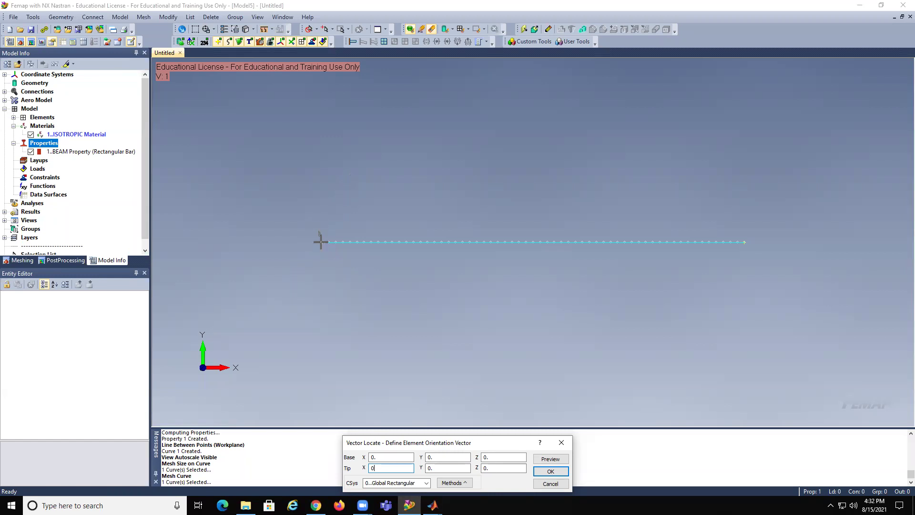
{"action": "key", "text": "Tab"}
{"action": "type", "text": "1"}
{"action": "left_click", "coordinate": [548, 459]}
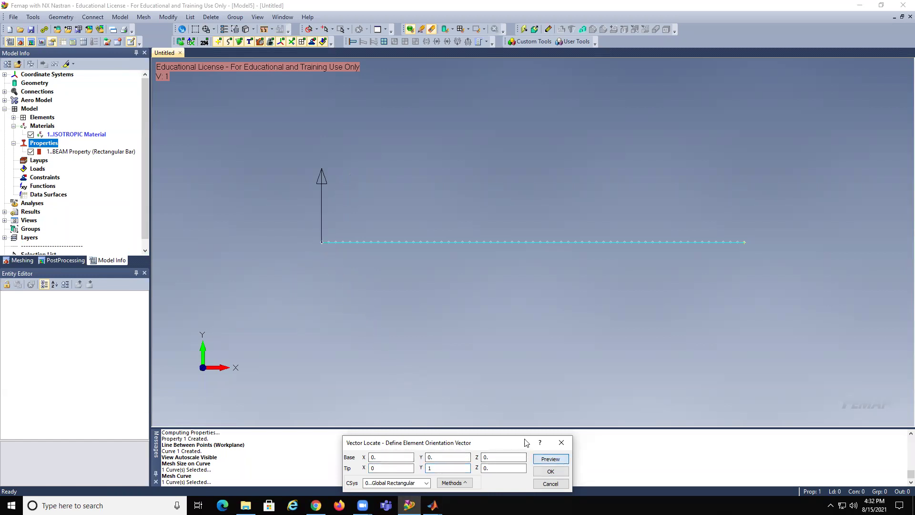
{"action": "left_click", "coordinate": [552, 471]}
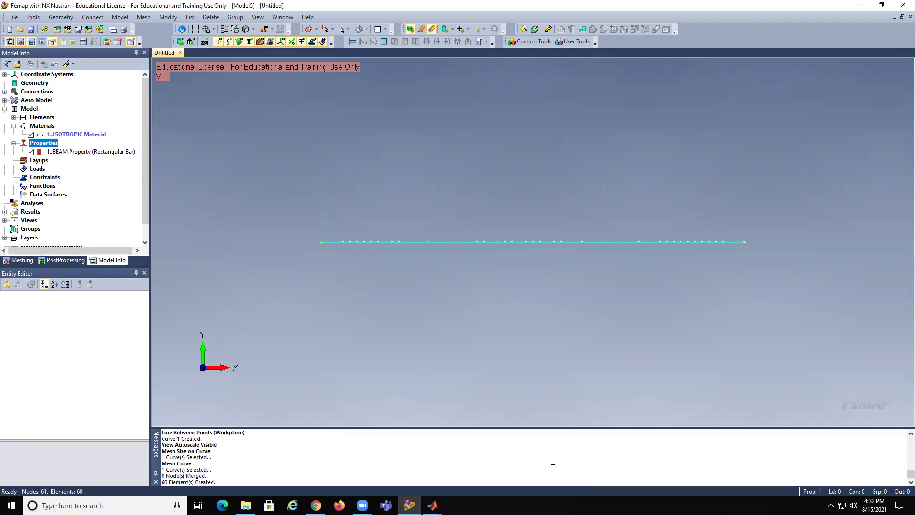
Inspect the beam elements with their thickness/cross section displayed, and restore the XY Top view with that display off.
{"action": "left_click", "coordinate": [254, 30]}
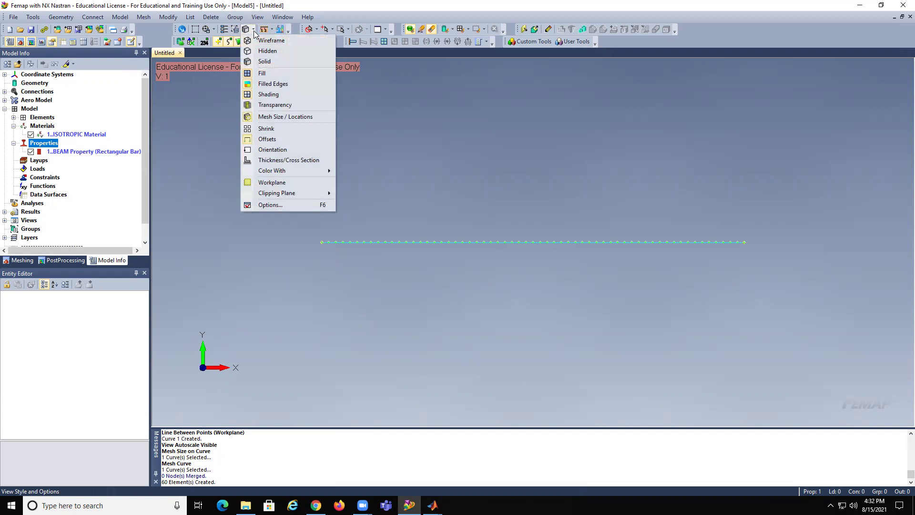
{"action": "left_click", "coordinate": [288, 162]}
{"action": "middle_click_drag", "start_coordinate": [487, 273], "coordinate": [515, 275]}
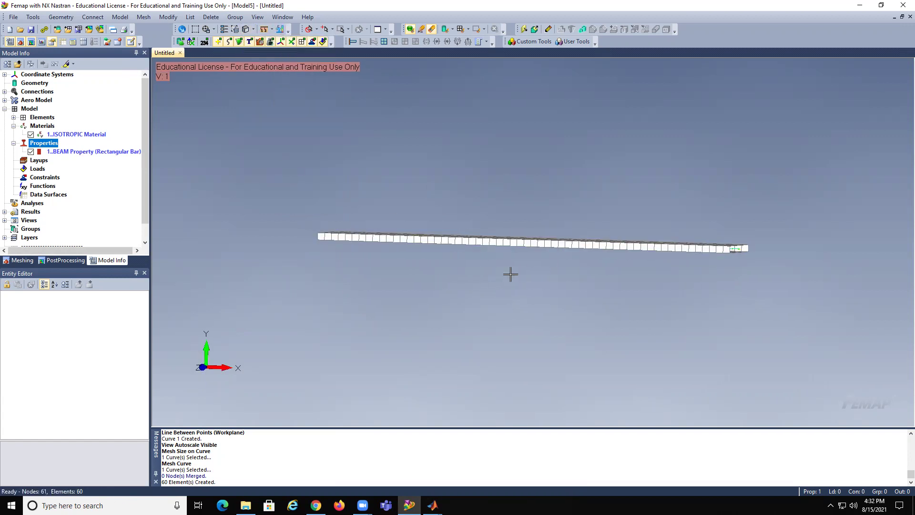
{"action": "key", "text": "F8"}
{"action": "left_click", "coordinate": [472, 461]}
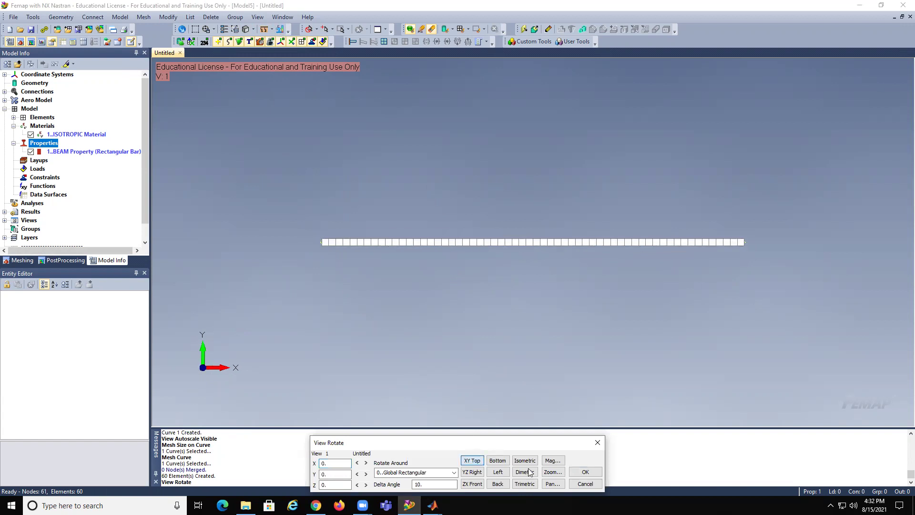
{"action": "left_click", "coordinate": [584, 472]}
{"action": "left_click", "coordinate": [252, 30]}
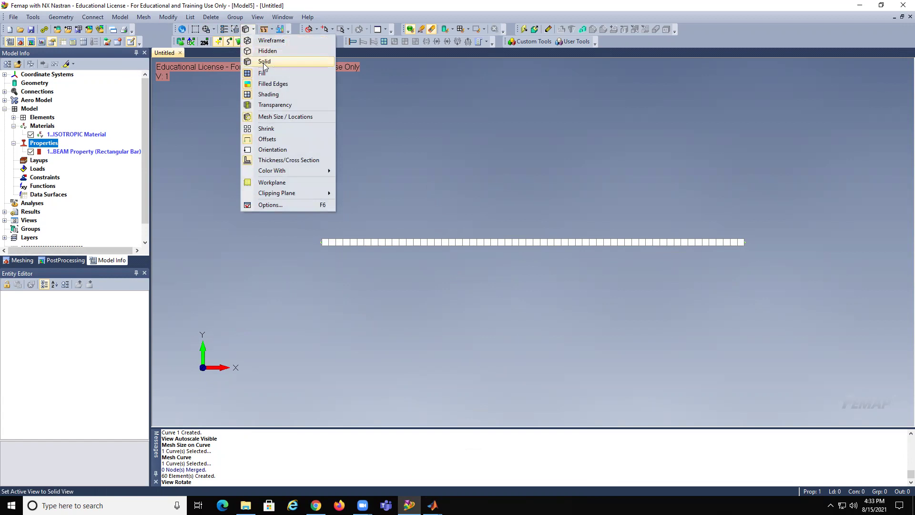
{"action": "left_click", "coordinate": [274, 160]}
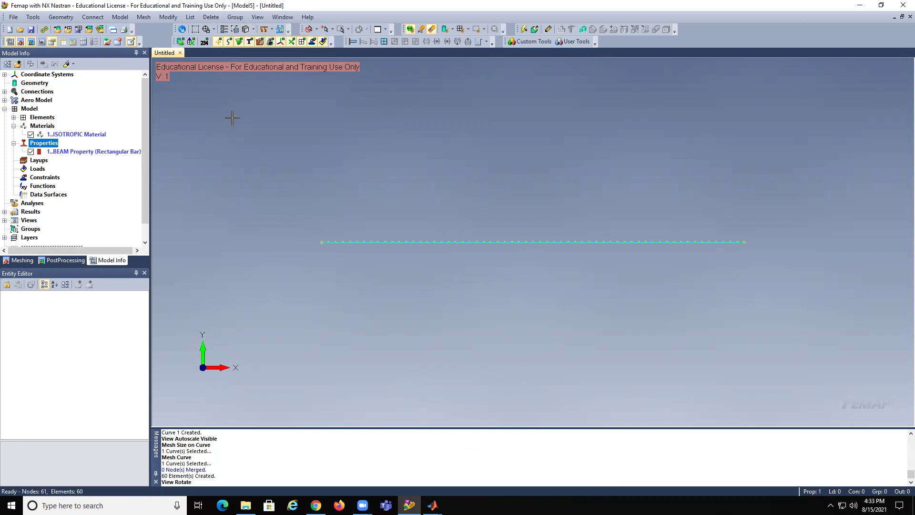
Start a nodal constraint in a new constraint set titled SS-Roller.
{"action": "left_click", "coordinate": [120, 17]}
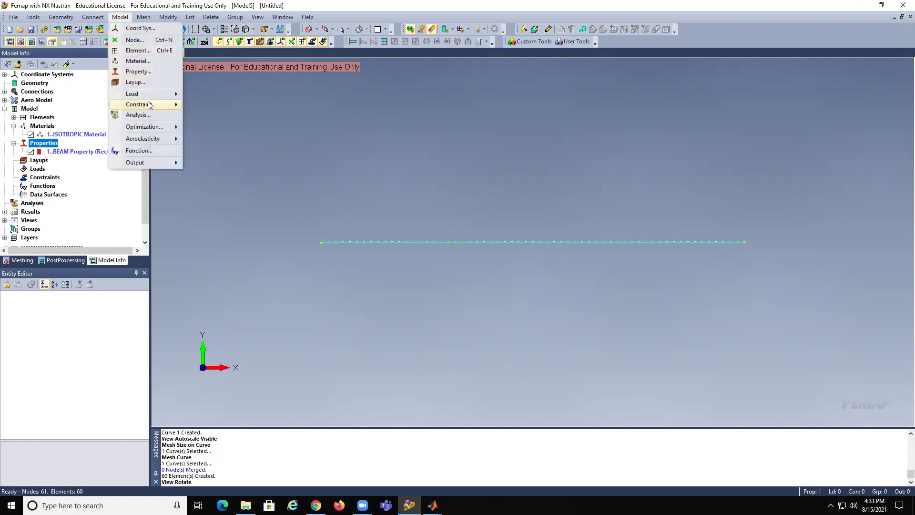
{"action": "mouse_move", "coordinate": [149, 105]}
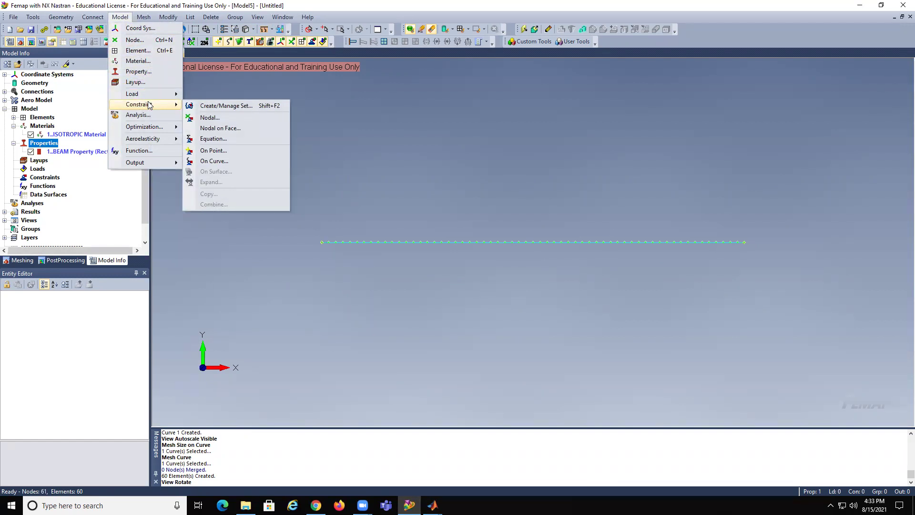
{"action": "left_click", "coordinate": [199, 117]}
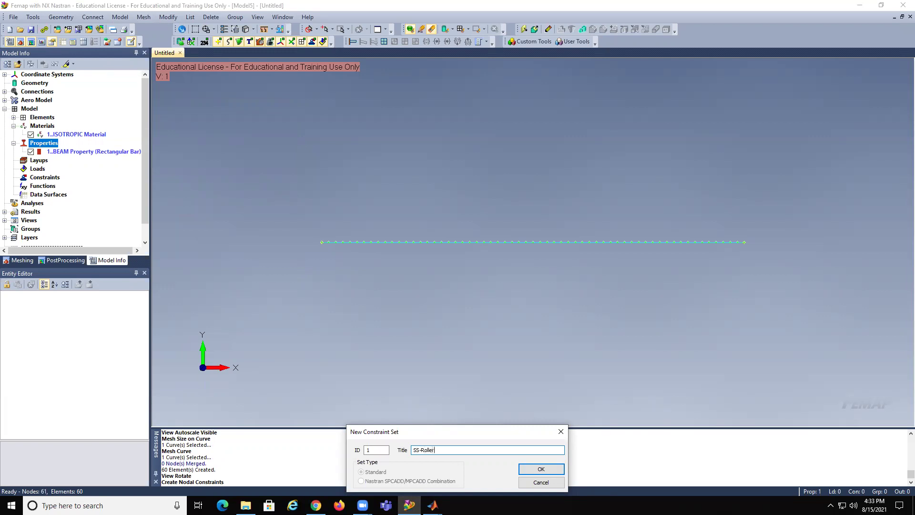
{"action": "left_click", "coordinate": [537, 469]}
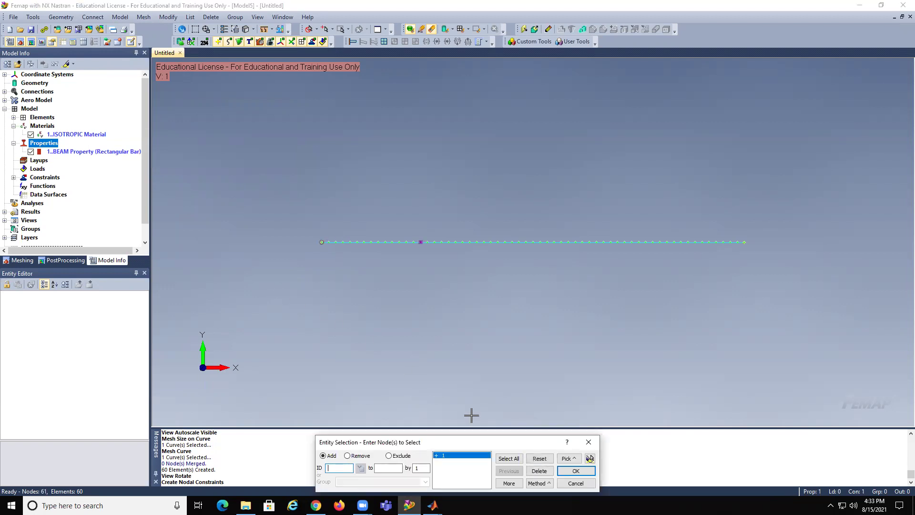
Constrain the node at the beam's origin end in TX, TY and TZ.
{"action": "left_click", "coordinate": [563, 469]}
{"action": "left_click", "coordinate": [326, 465]}
{"action": "left_click", "coordinate": [341, 465]}
{"action": "left_click", "coordinate": [360, 467]}
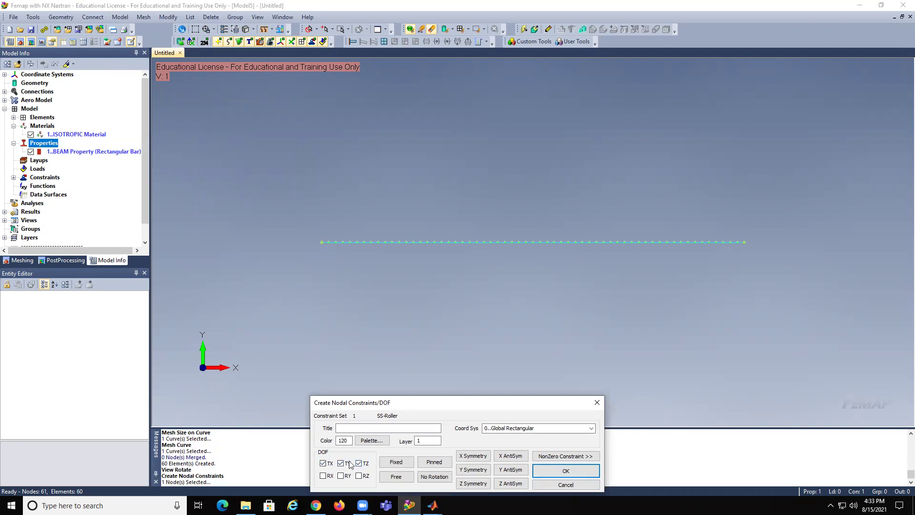
{"action": "left_click", "coordinate": [566, 471]}
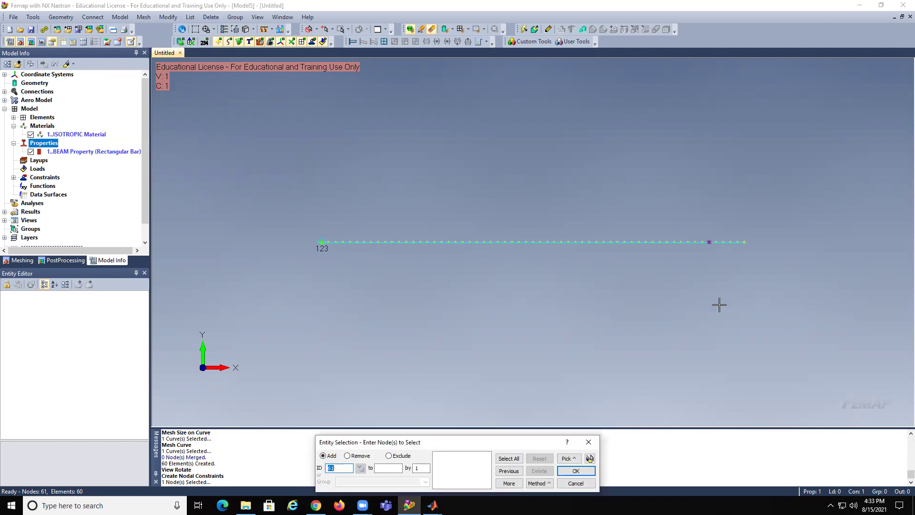
Constrain the node at the beam's X = 60 end in TY and TZ only, and finish adding nodal constraints.
{"action": "left_click", "coordinate": [744, 286]}
{"action": "left_click", "coordinate": [576, 471]}
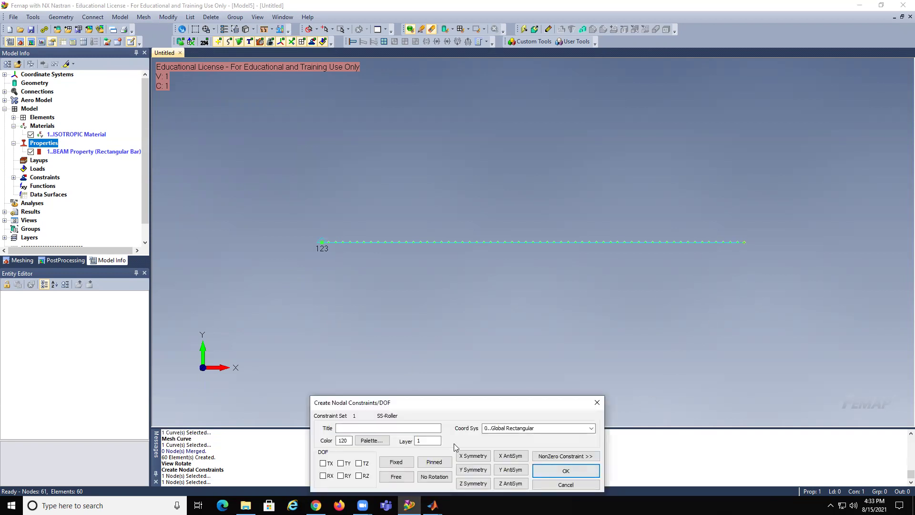
{"action": "left_click", "coordinate": [341, 463]}
{"action": "left_click", "coordinate": [358, 463]}
{"action": "left_click", "coordinate": [560, 471]}
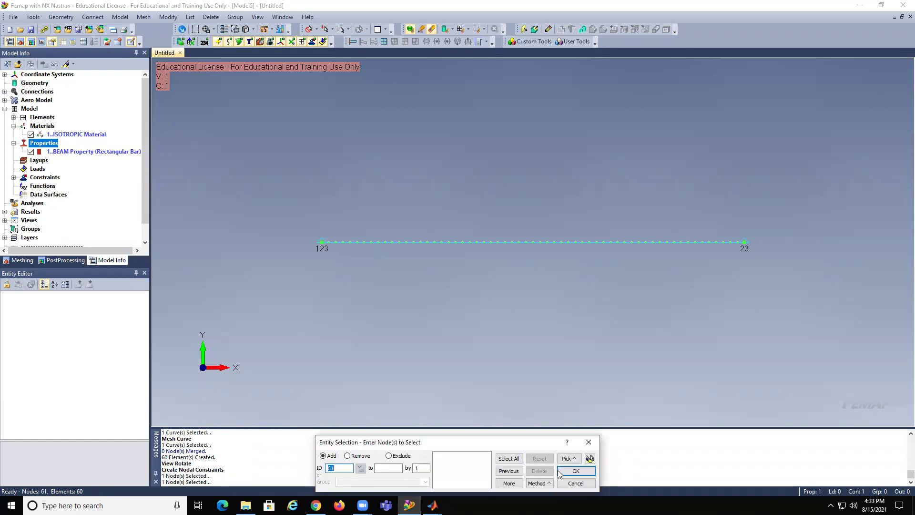
{"action": "left_click", "coordinate": [576, 484]}
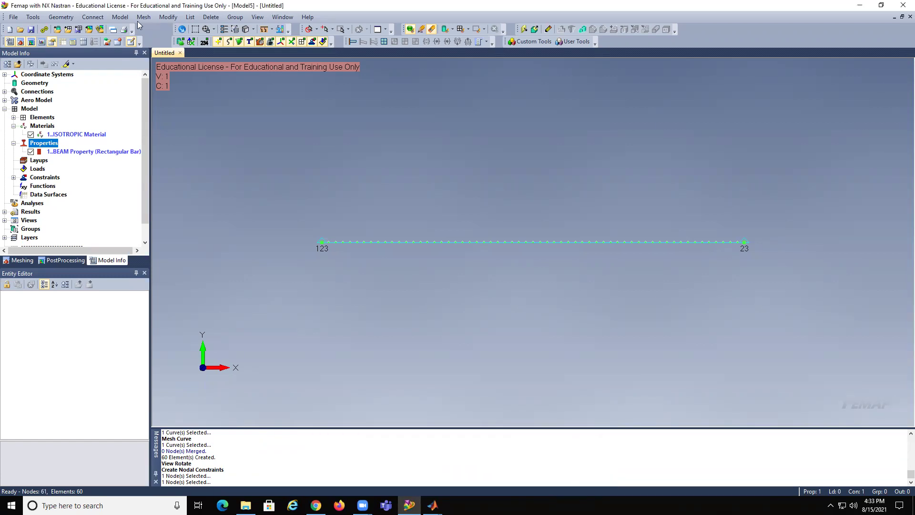
Start an elemental load in a new load set with ID 1 and no title.
{"action": "left_click", "coordinate": [121, 17]}
{"action": "mouse_move", "coordinate": [181, 109]}
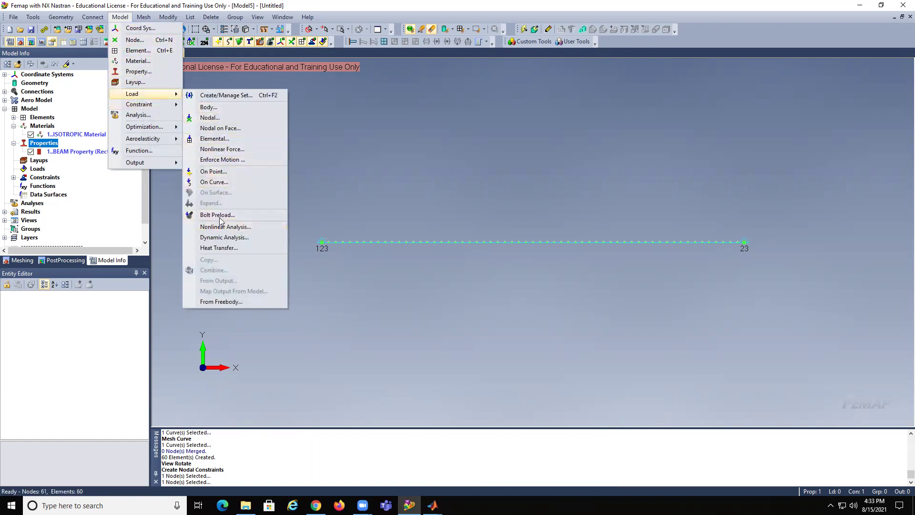
{"action": "left_click", "coordinate": [215, 139]}
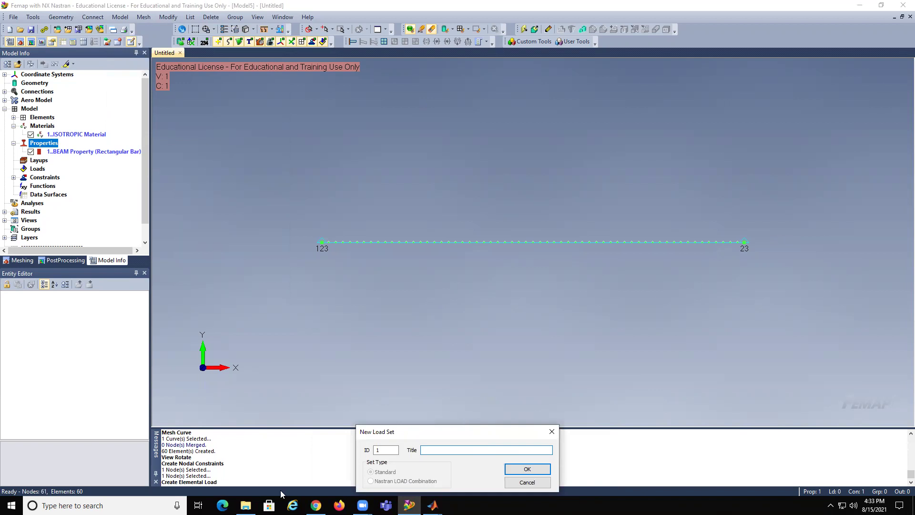
{"action": "left_click", "coordinate": [517, 471]}
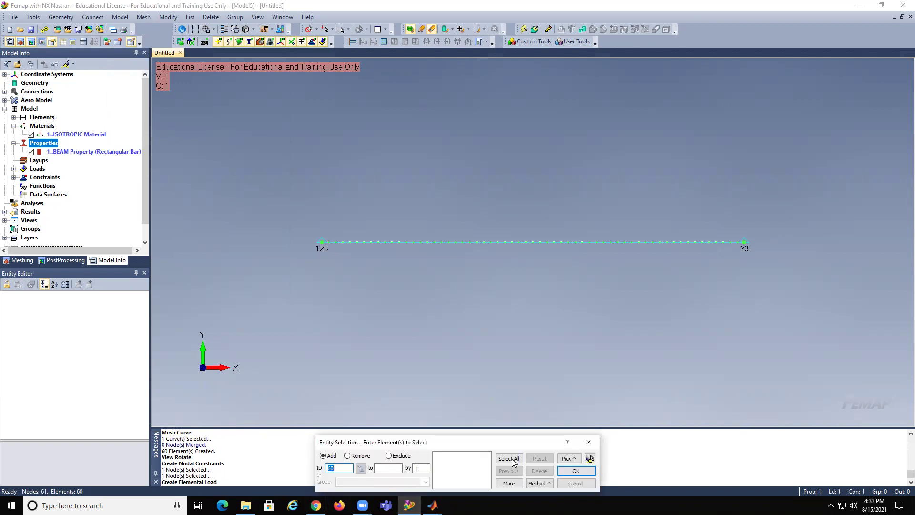
Apply a constant distributed load of 50 at End A and End B to all elements in the Element Y direction.
{"action": "left_click", "coordinate": [509, 459]}
{"action": "left_click", "coordinate": [571, 474]}
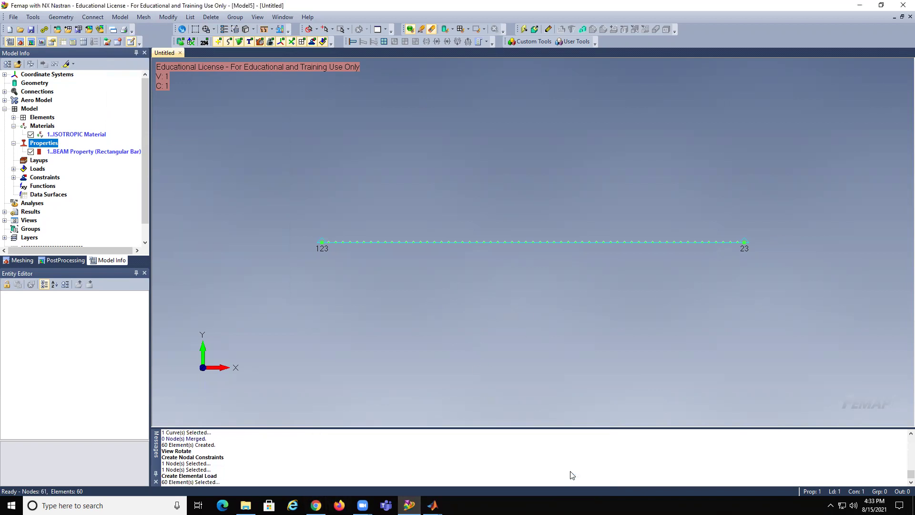
{"action": "left_click_drag", "start_coordinate": [422, 418], "coordinate": [409, 418]}
{"action": "type", "text": "50"}
{"action": "key", "text": "Tab"}
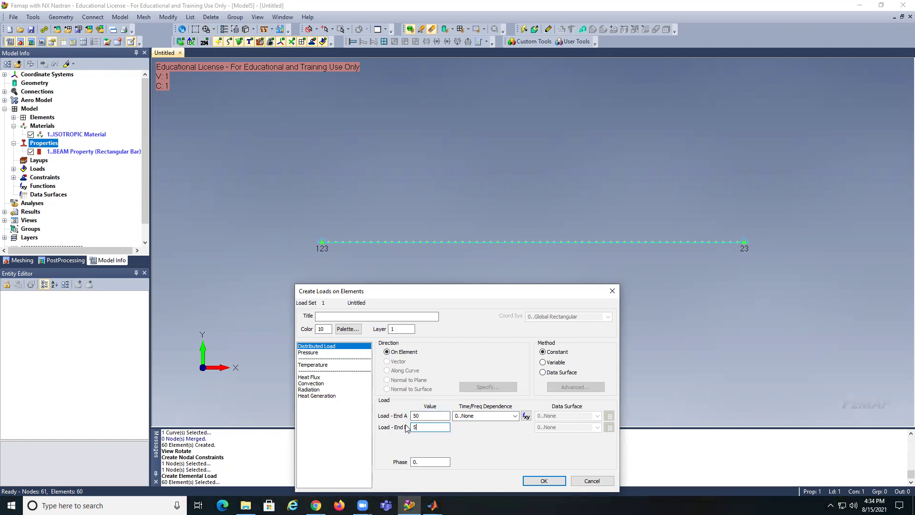
{"action": "left_click", "coordinate": [544, 482]}
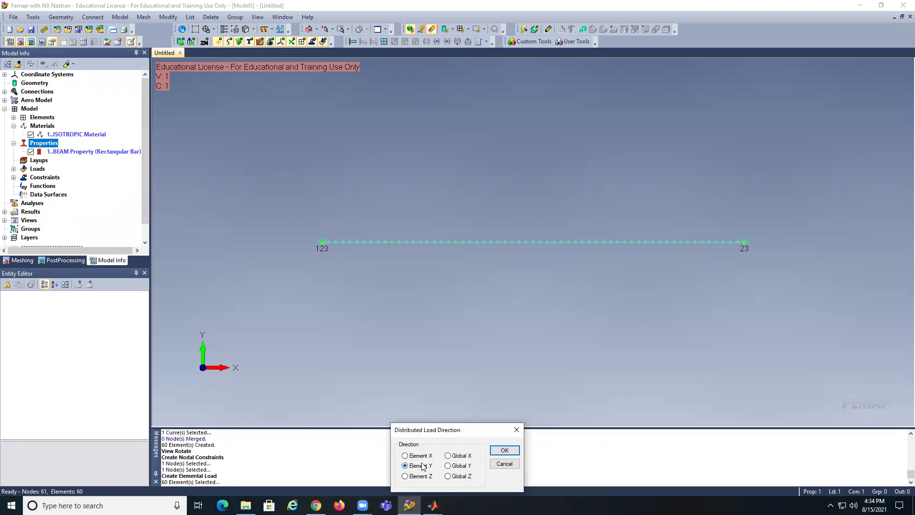
{"action": "left_click_drag", "start_coordinate": [471, 427], "coordinate": [474, 340]}
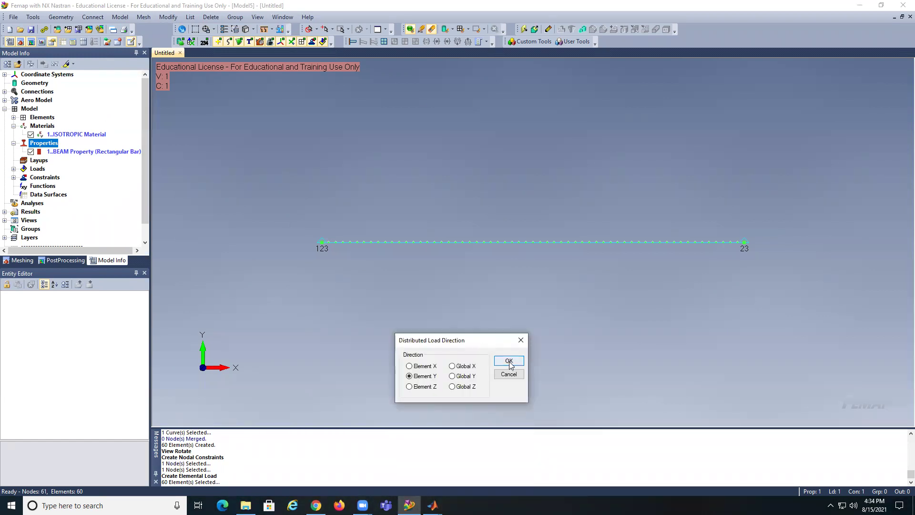
{"action": "left_click", "coordinate": [510, 362]}
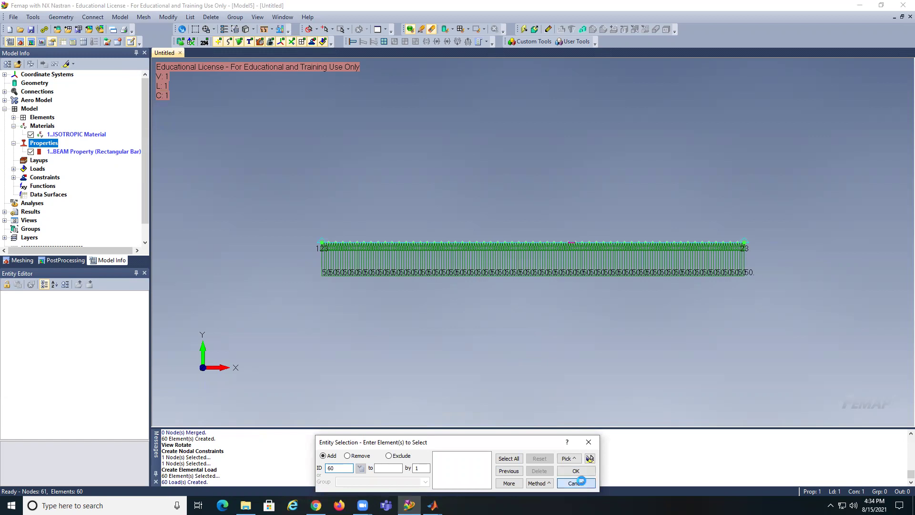
{"action": "left_click", "coordinate": [576, 483]}
Begin saving the model under a new name.
{"action": "left_click", "coordinate": [14, 17]}
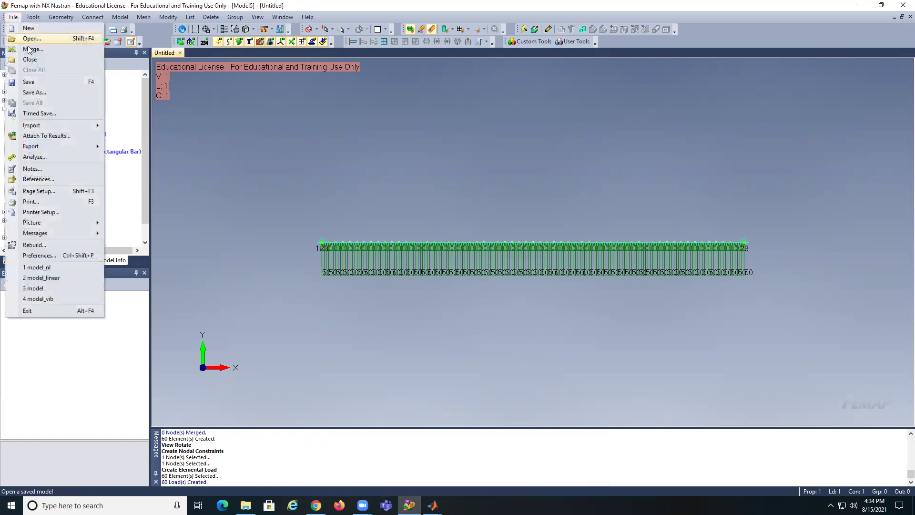
{"action": "left_click", "coordinate": [31, 90]}
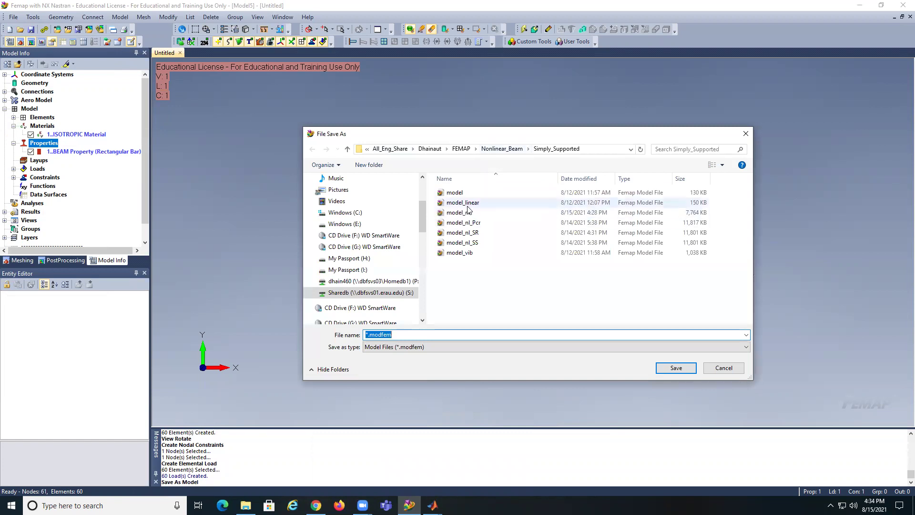
{"action": "left_click", "coordinate": [516, 150]}
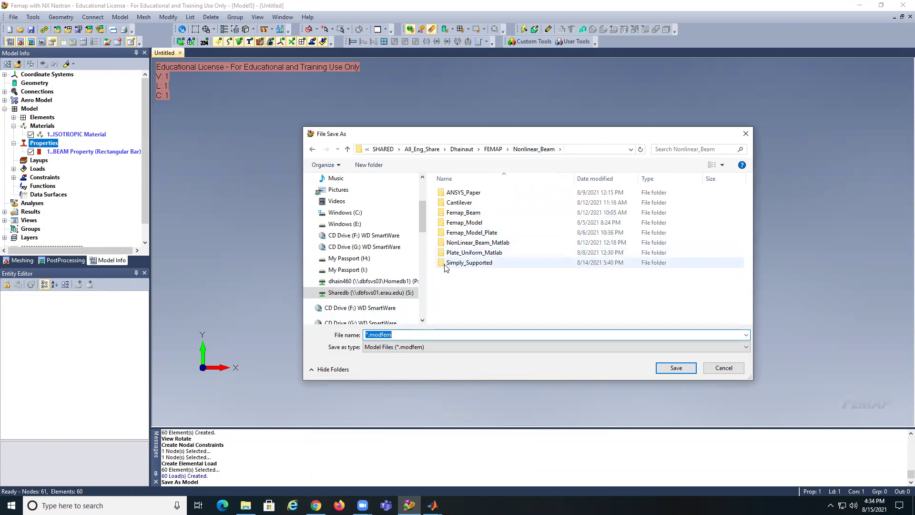
{"action": "right_click", "coordinate": [447, 283]}
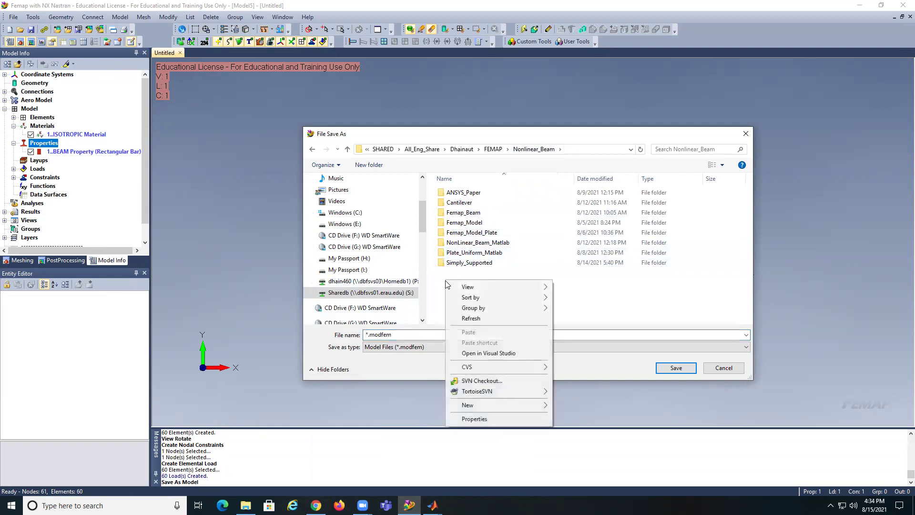
{"action": "left_click", "coordinate": [447, 262]}
{"action": "double_click", "coordinate": [446, 262]}
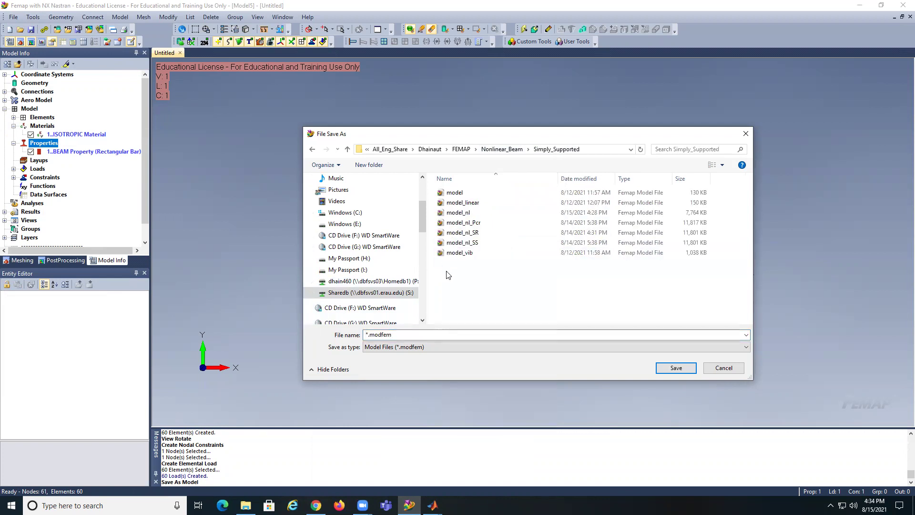
Create a new folder named video inside the Simply_Supported folder.
{"action": "right_click", "coordinate": [447, 275]}
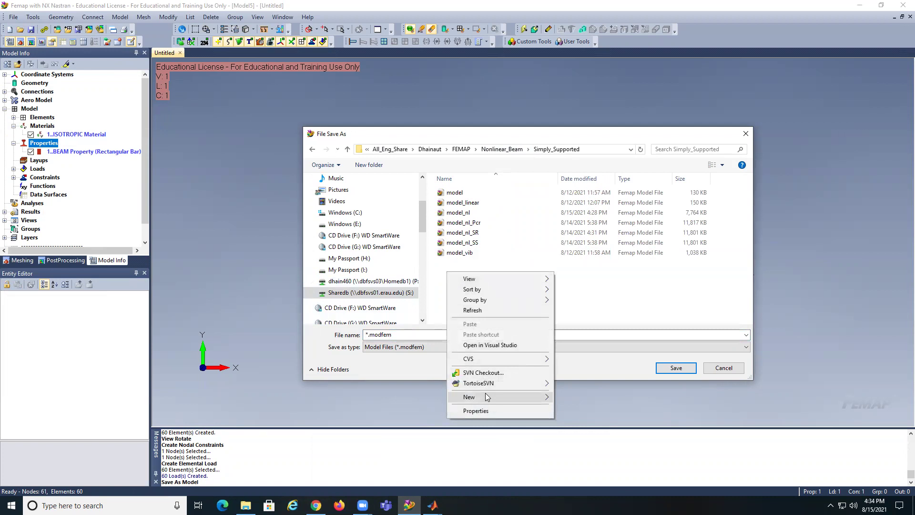
{"action": "mouse_move", "coordinate": [487, 397]}
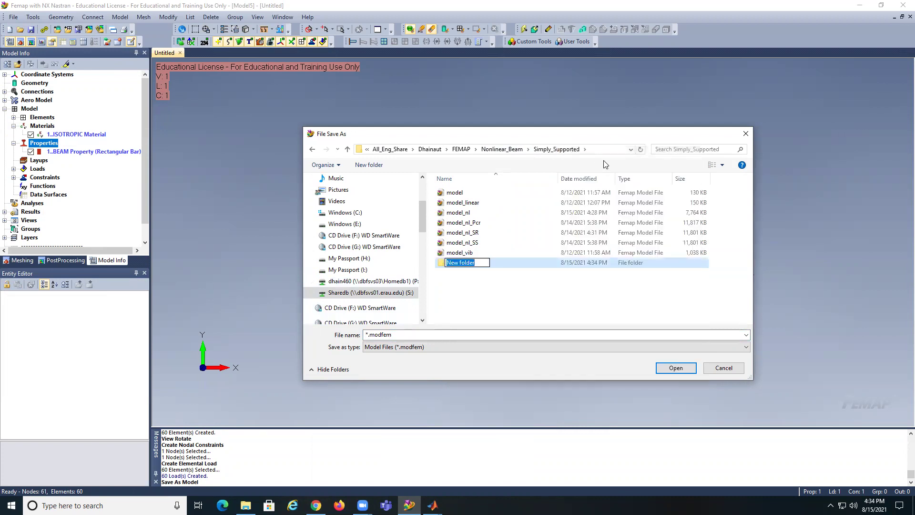
{"action": "type", "text": "video"}
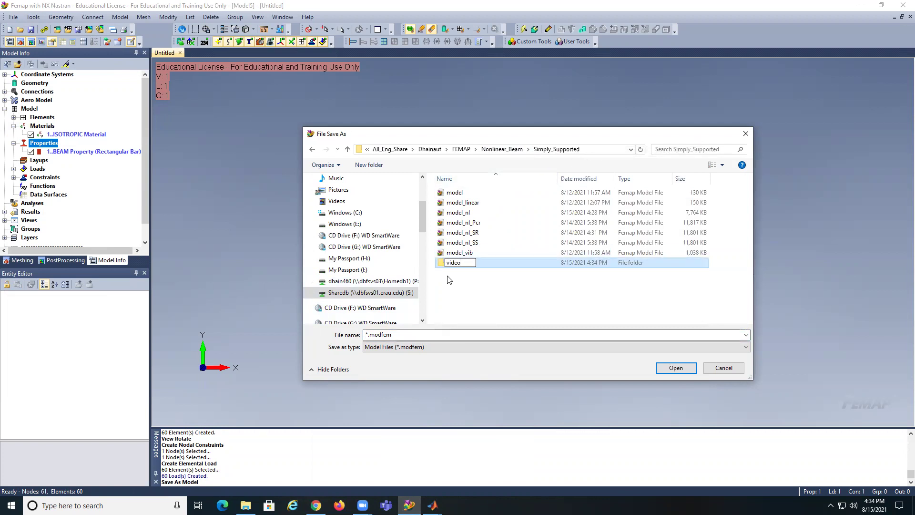
{"action": "key", "text": "Return"}
Save the model as model_roller in the video folder.
{"action": "double_click", "coordinate": [443, 263]}
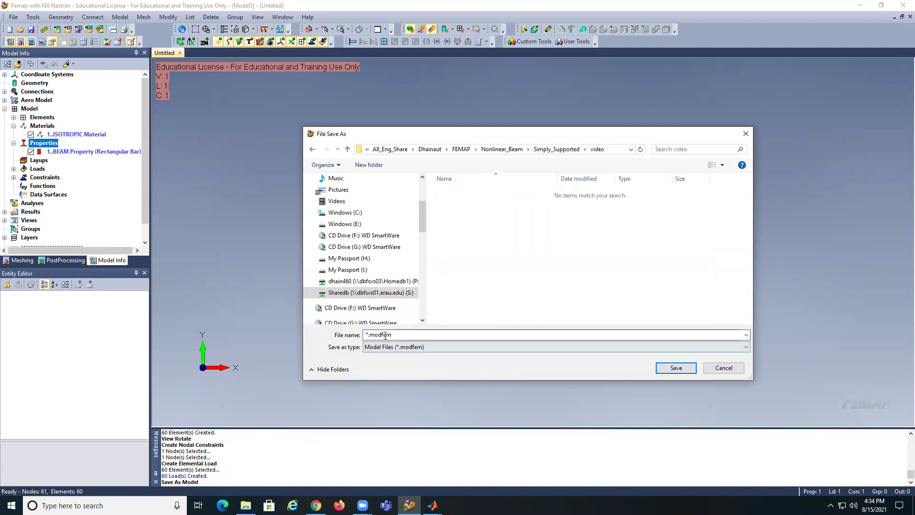
{"action": "type", "text": "mo"}
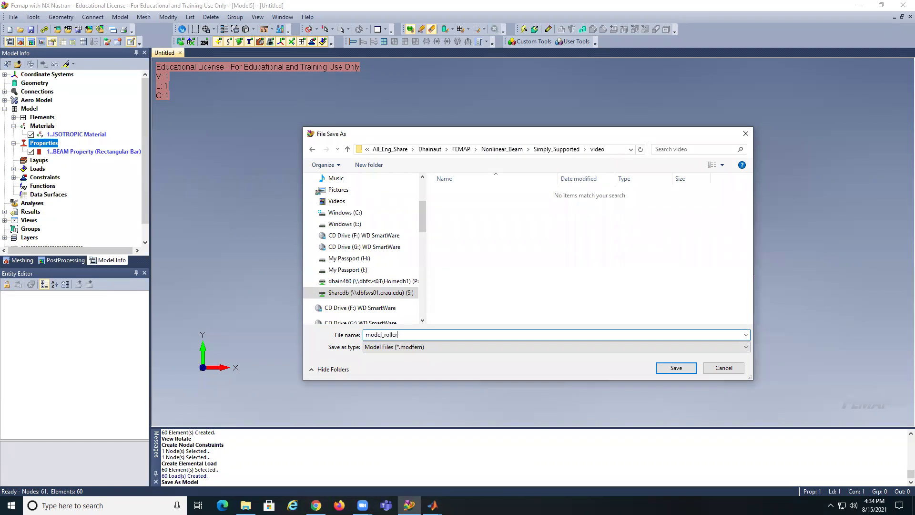
{"action": "left_click", "coordinate": [677, 367]}
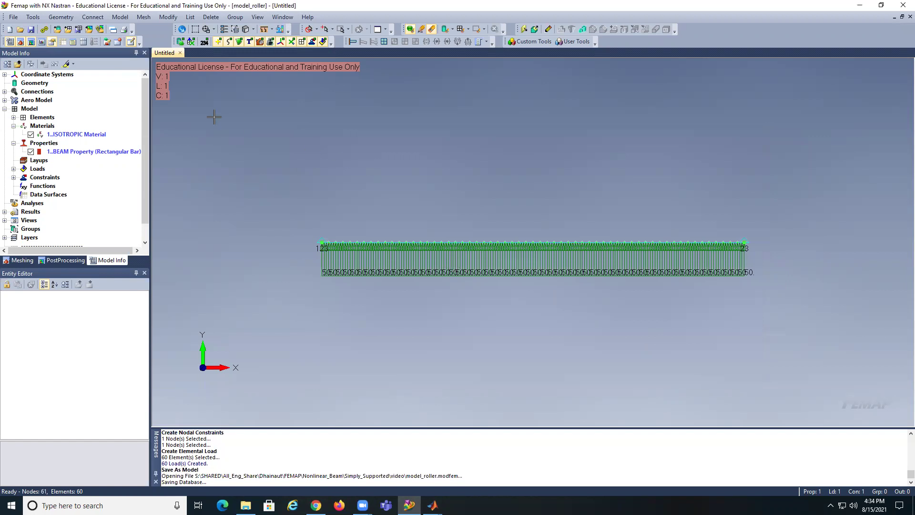
Set the load set's nonlinear analysis options to a Static solution with 20 increments.
{"action": "left_click", "coordinate": [121, 17]}
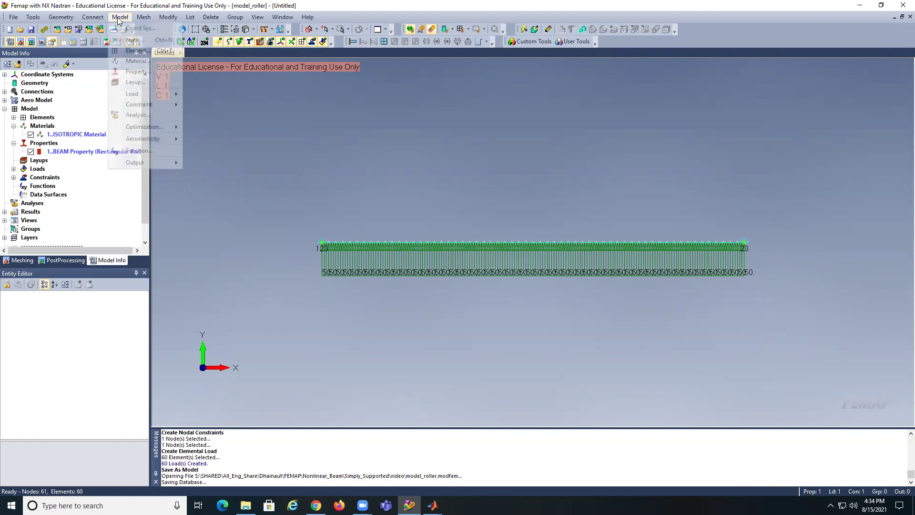
{"action": "mouse_move", "coordinate": [142, 96]}
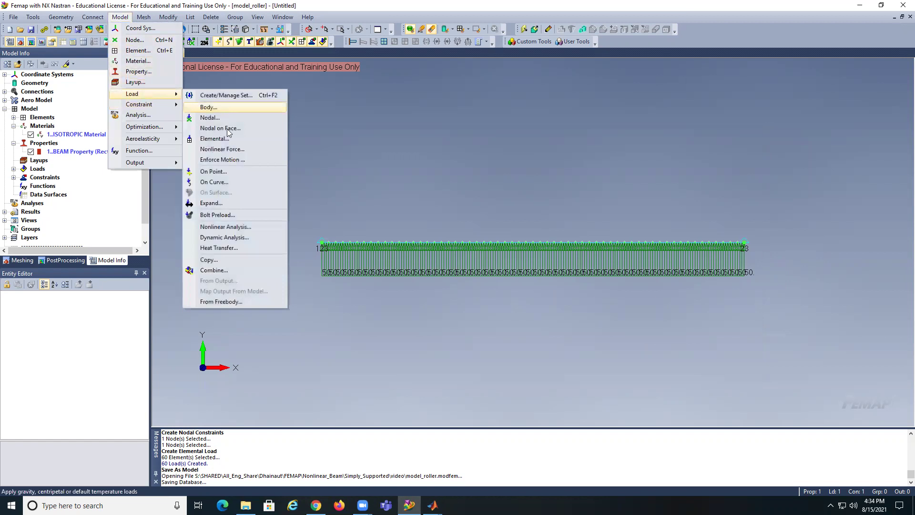
{"action": "left_click", "coordinate": [230, 228]}
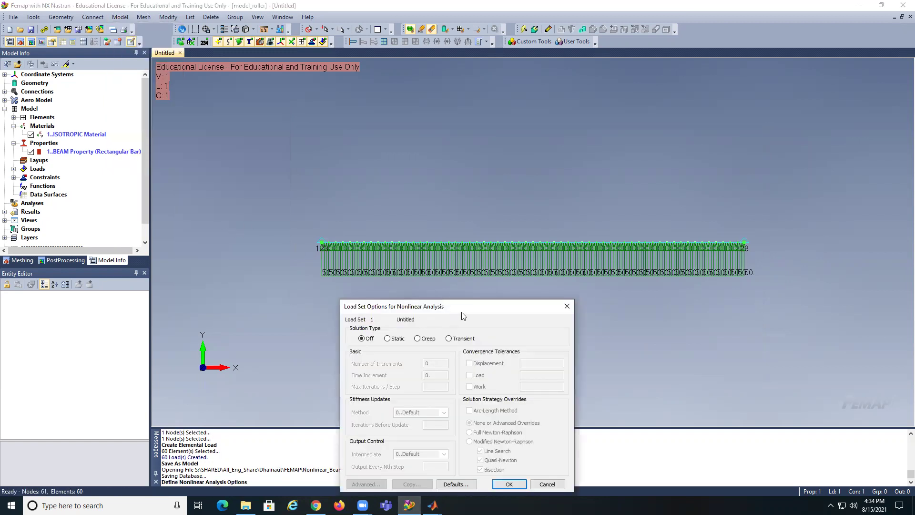
{"action": "left_click_drag", "start_coordinate": [465, 305], "coordinate": [467, 121]}
{"action": "left_click", "coordinate": [390, 154]}
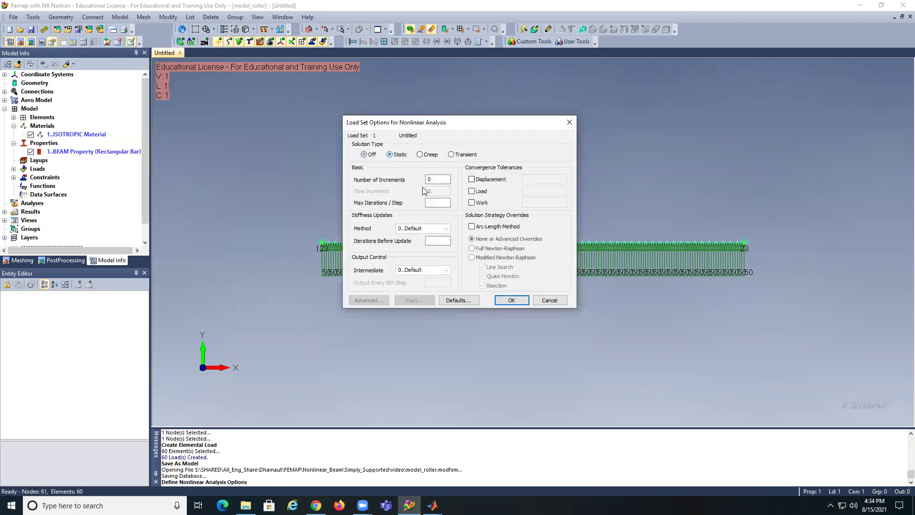
{"action": "double_click", "coordinate": [435, 181]}
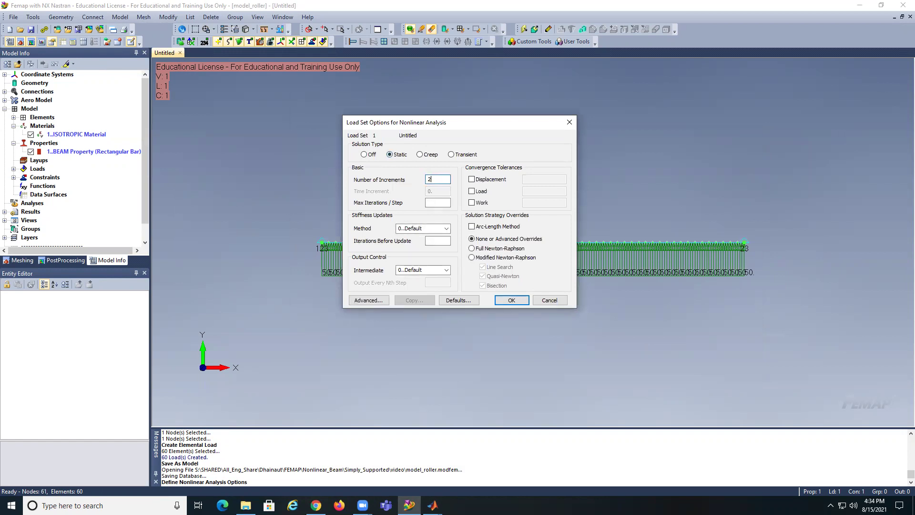
Enable the Displacement convergence tolerance at 0.001 and the Work tolerance at 1e-7.
{"action": "left_click", "coordinate": [472, 180]}
{"action": "left_click", "coordinate": [538, 179]}
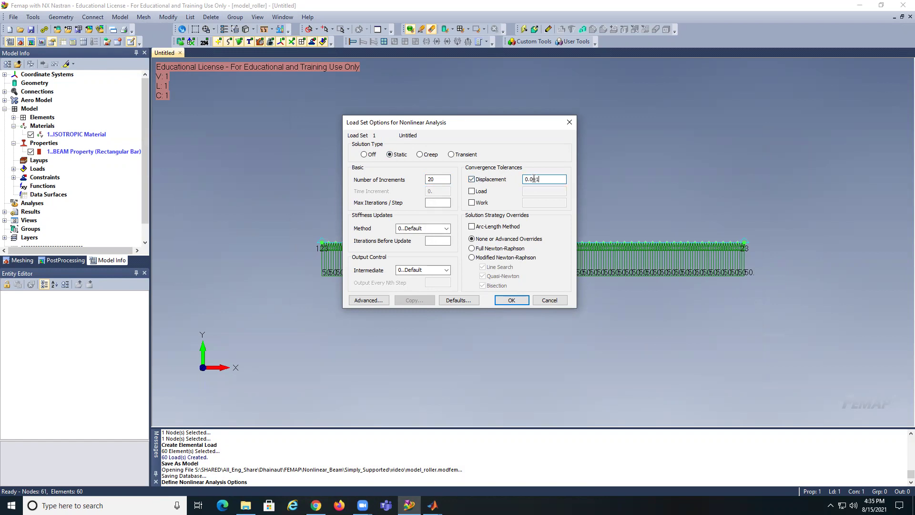
{"action": "left_click", "coordinate": [472, 203]}
{"action": "left_click", "coordinate": [527, 203]}
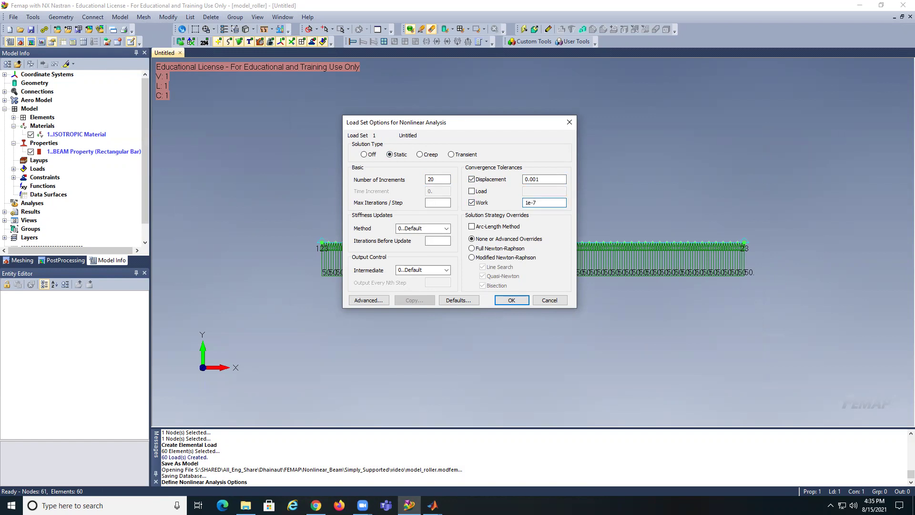
Set the load set's intermediate output control to ALL and accept the nonlinear analysis options.
{"action": "left_click", "coordinate": [447, 271]}
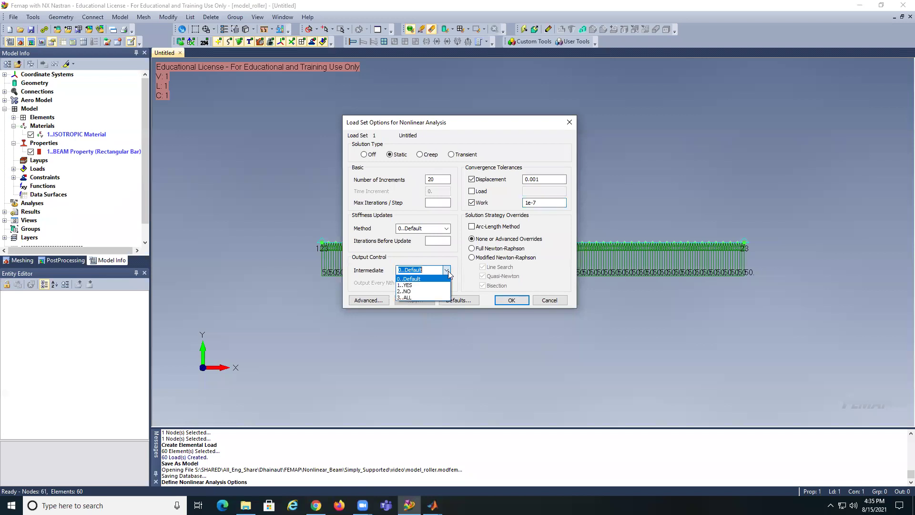
{"action": "left_click", "coordinate": [431, 297]}
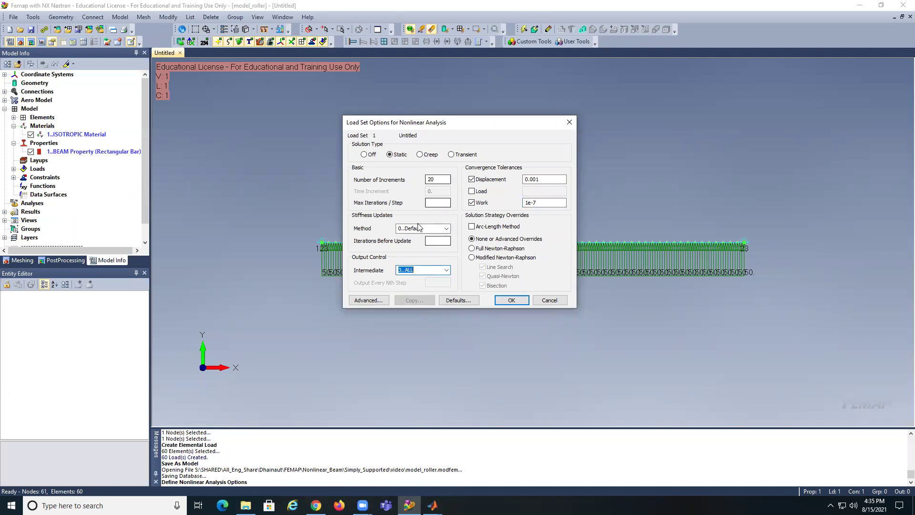
{"action": "left_click", "coordinate": [511, 301]}
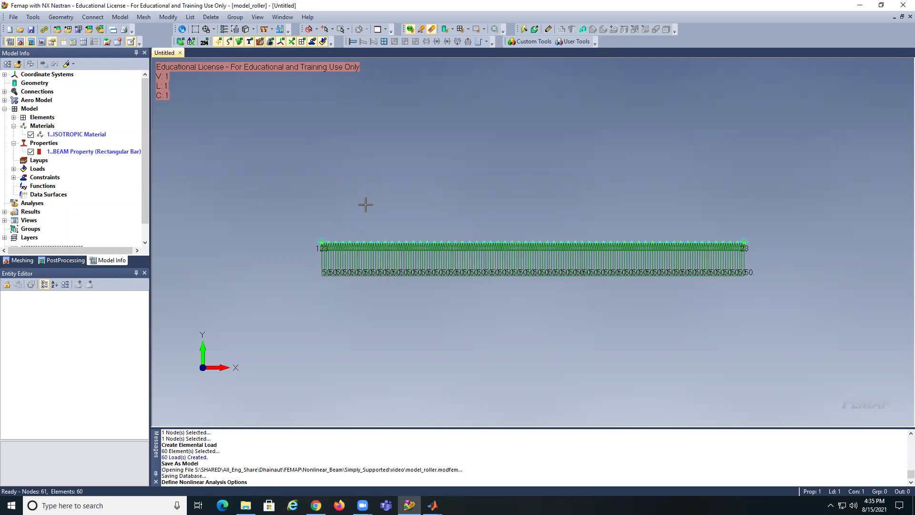
Create a new analysis set titled Roller, using NX Nastran as the program and Nonlinear Static as the type.
{"action": "right_click", "coordinate": [32, 206]}
{"action": "left_click", "coordinate": [56, 209]}
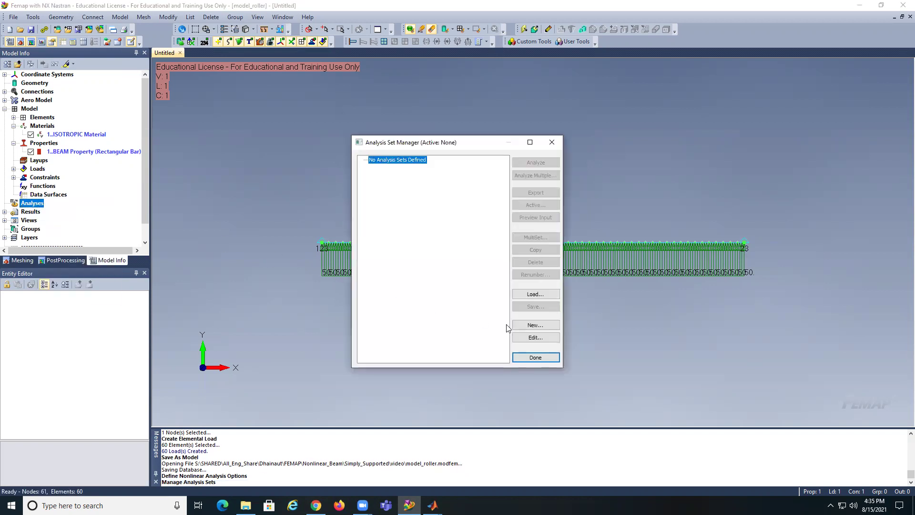
{"action": "left_click", "coordinate": [533, 326]}
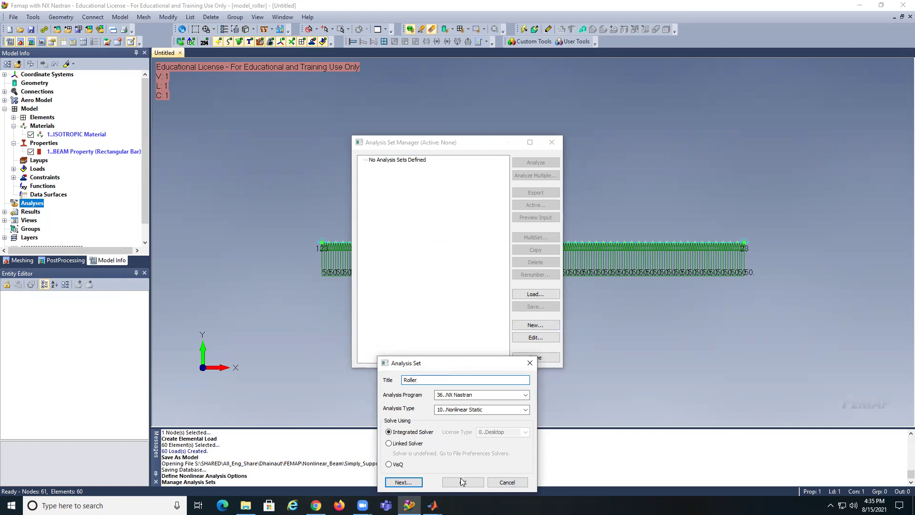
{"action": "left_click", "coordinate": [409, 483]}
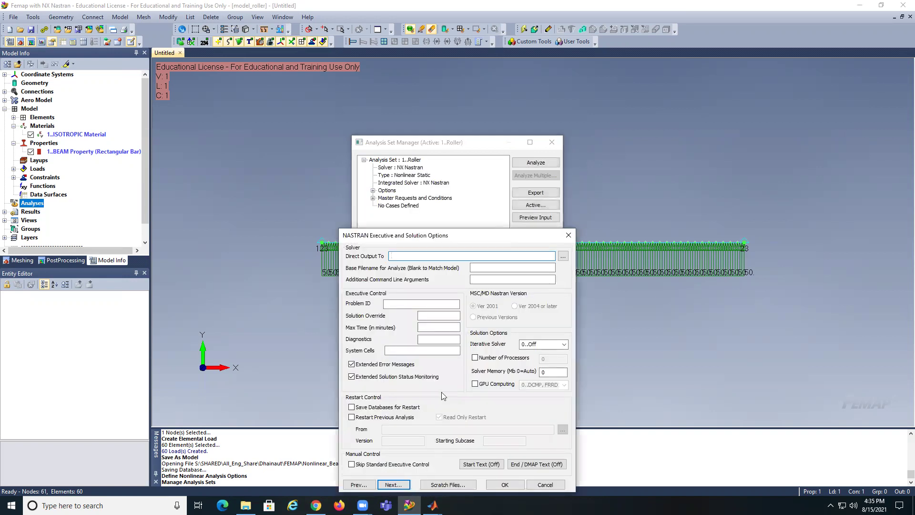
Keep the default executive, bulk data and modal settings, and enable Use Load Set Options for the nonlinear analysis.
{"action": "left_click", "coordinate": [405, 485]}
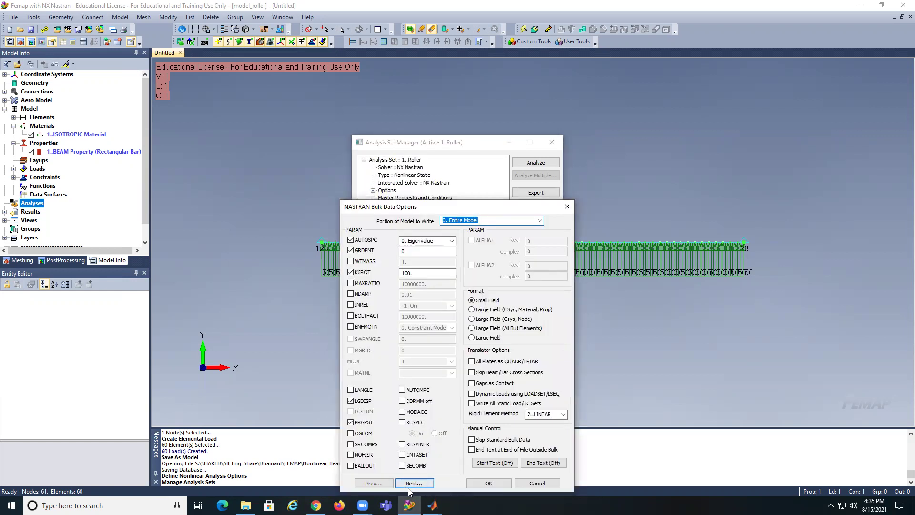
{"action": "left_click", "coordinate": [411, 483]}
{"action": "left_click", "coordinate": [414, 482]}
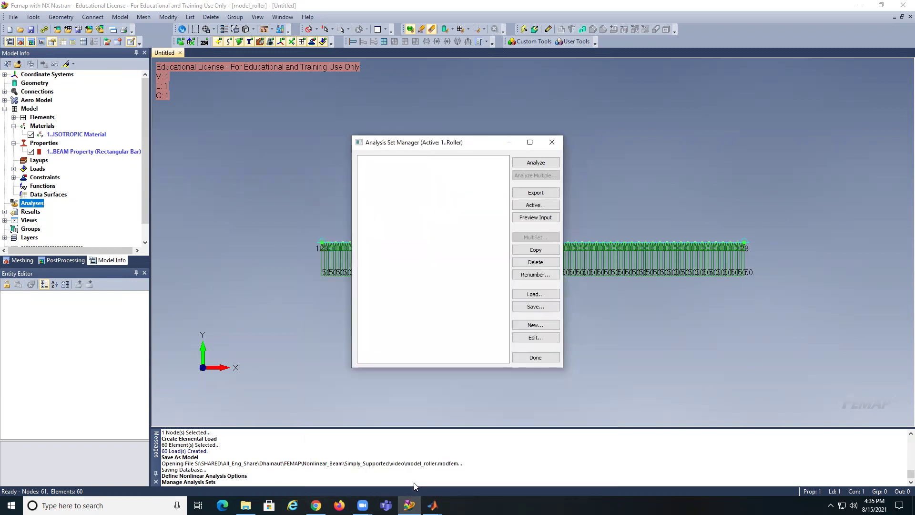
{"action": "left_click", "coordinate": [427, 484]}
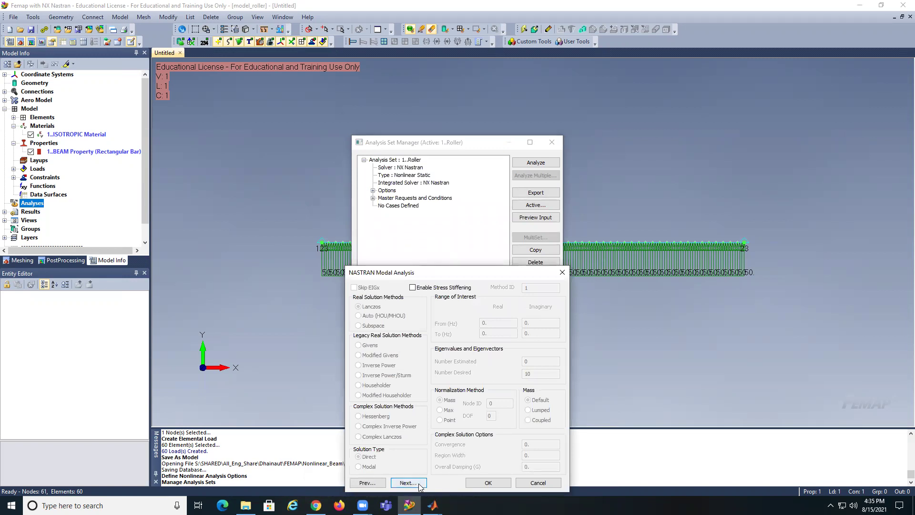
{"action": "left_click", "coordinate": [419, 483]}
{"action": "left_click", "coordinate": [427, 485]}
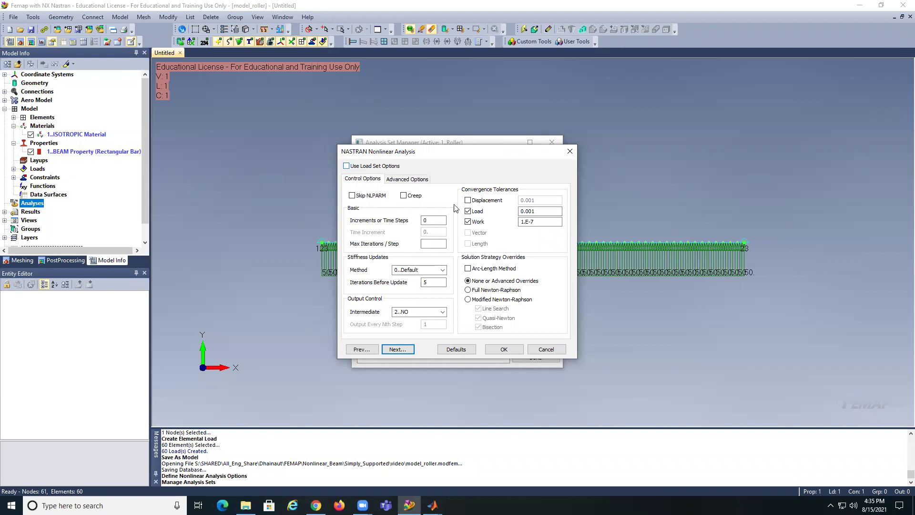
{"action": "left_click", "coordinate": [347, 166]}
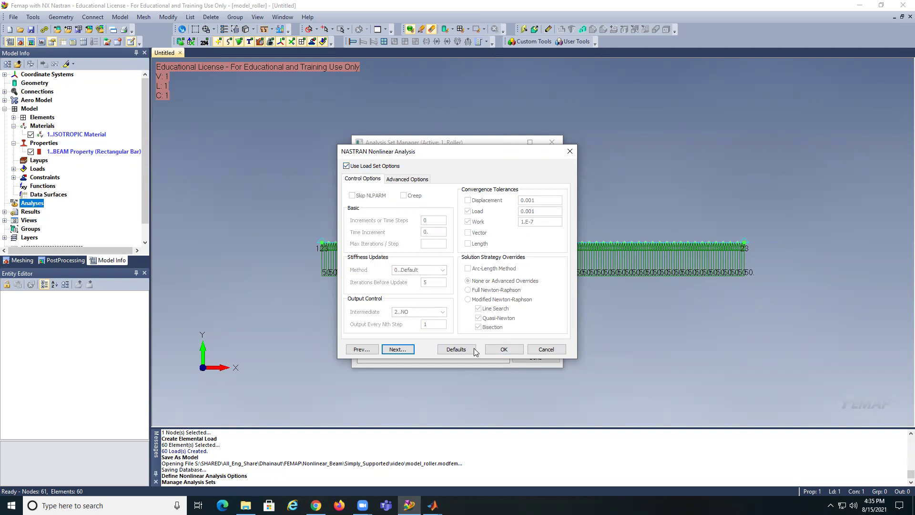
{"action": "left_click", "coordinate": [398, 350]}
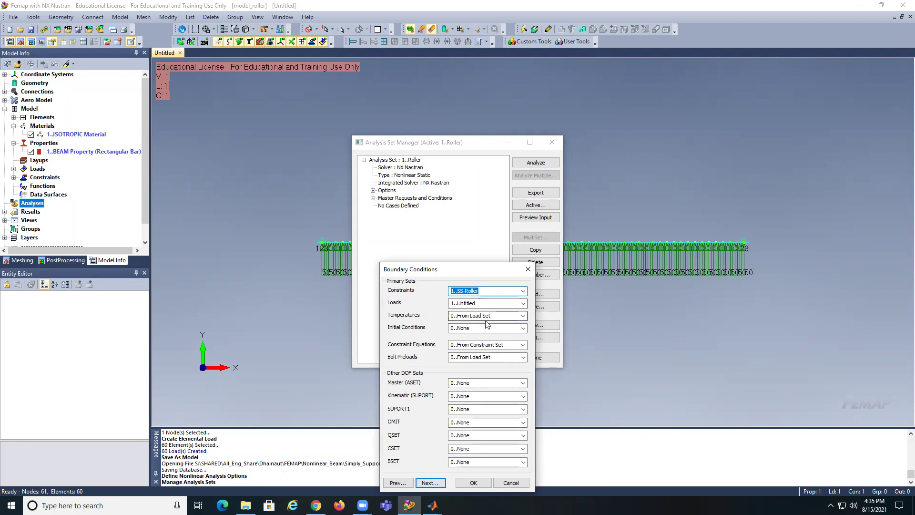
Keep the SS-Roller boundary conditions and add Equation Force and Force Balance to the nodal output requests.
{"action": "left_click", "coordinate": [430, 483]}
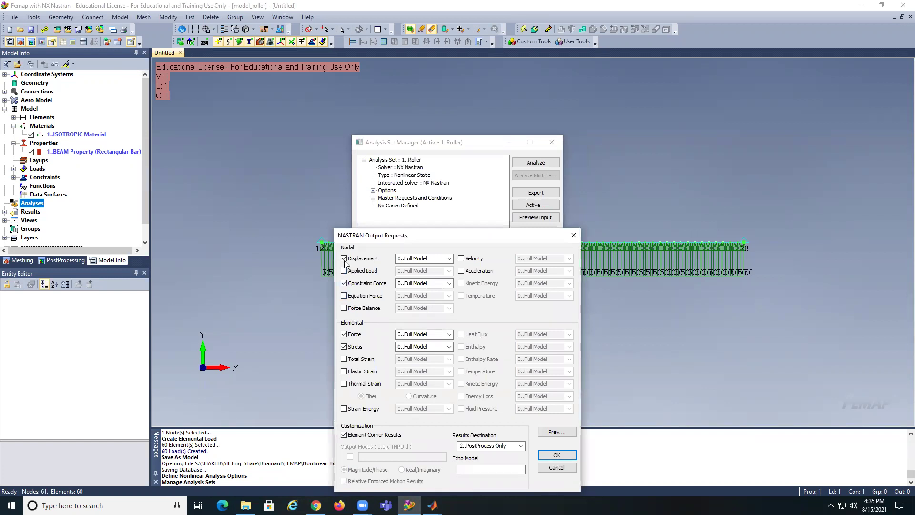
{"action": "left_click", "coordinate": [344, 296]}
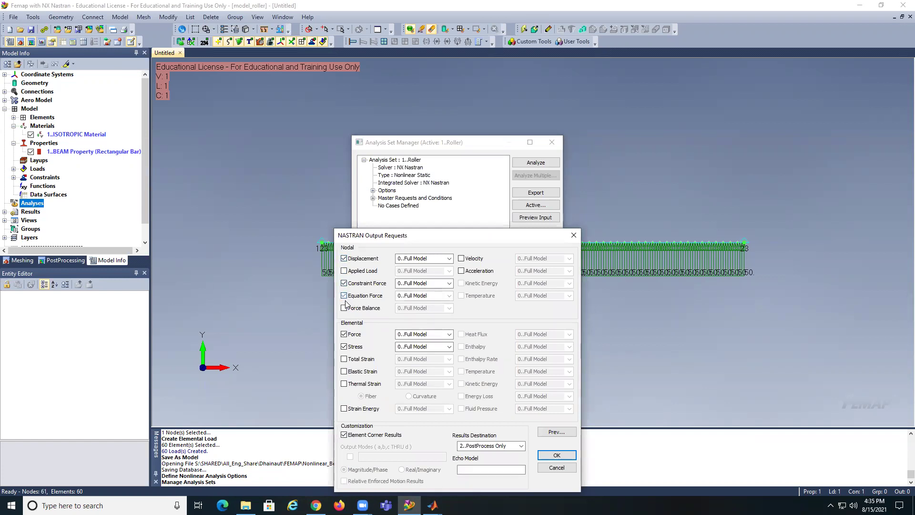
{"action": "left_click", "coordinate": [344, 309]}
{"action": "left_click", "coordinate": [555, 457]}
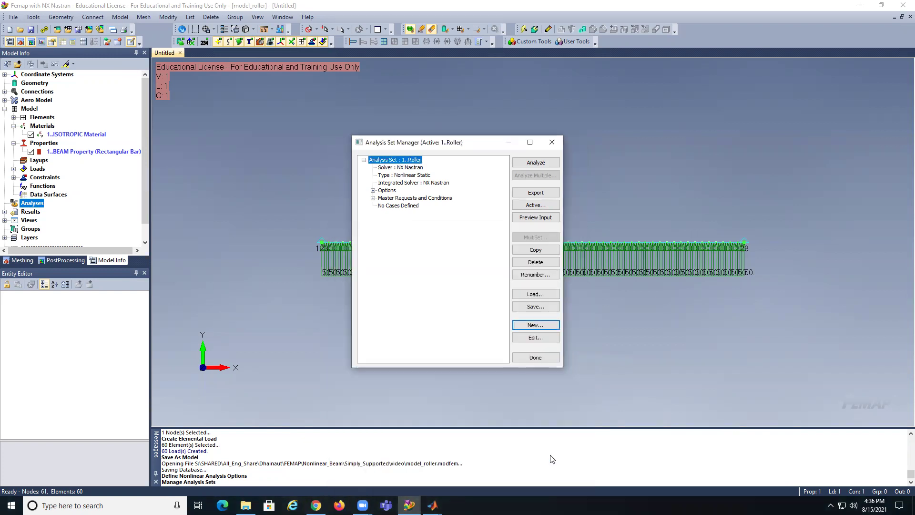
Run the Roller analysis and list its output sets under All Results, closing the analysis monitor.
{"action": "left_click", "coordinate": [536, 163]}
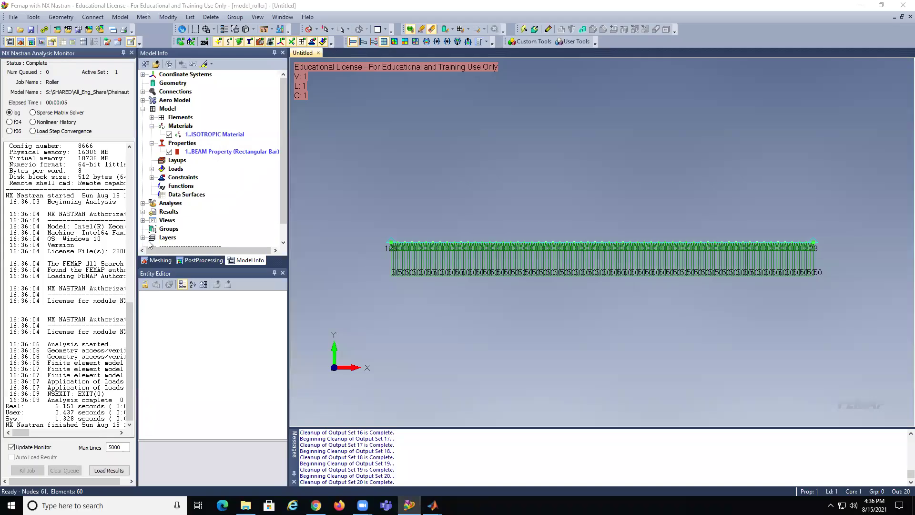
{"action": "left_click", "coordinate": [143, 212]}
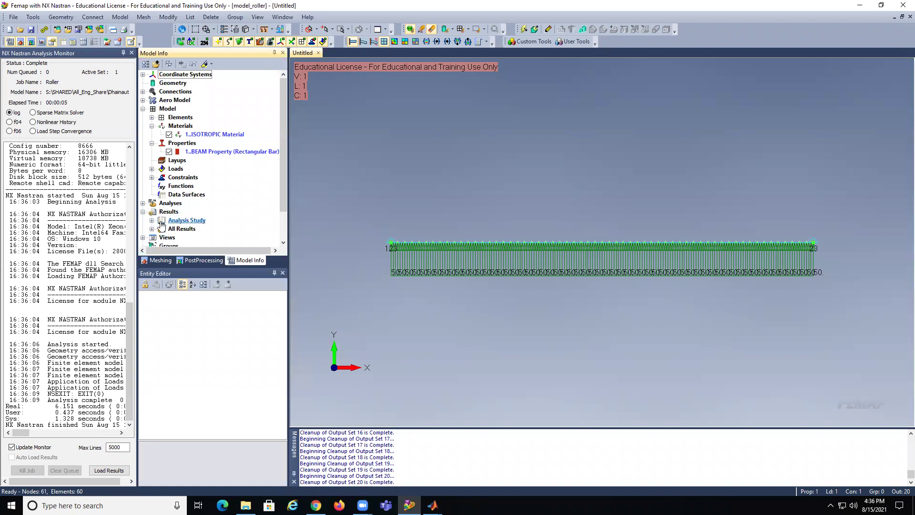
{"action": "left_click", "coordinate": [151, 229]}
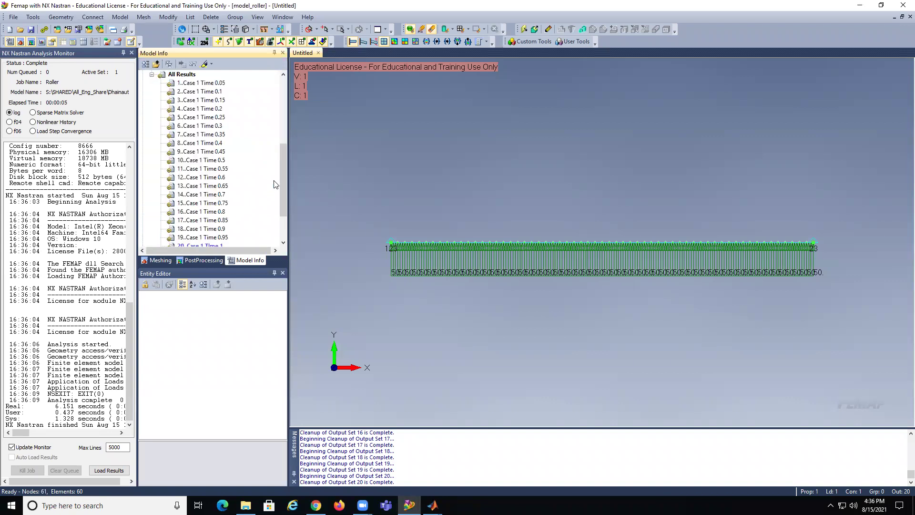
{"action": "left_click_drag", "start_coordinate": [282, 176], "coordinate": [276, 153]}
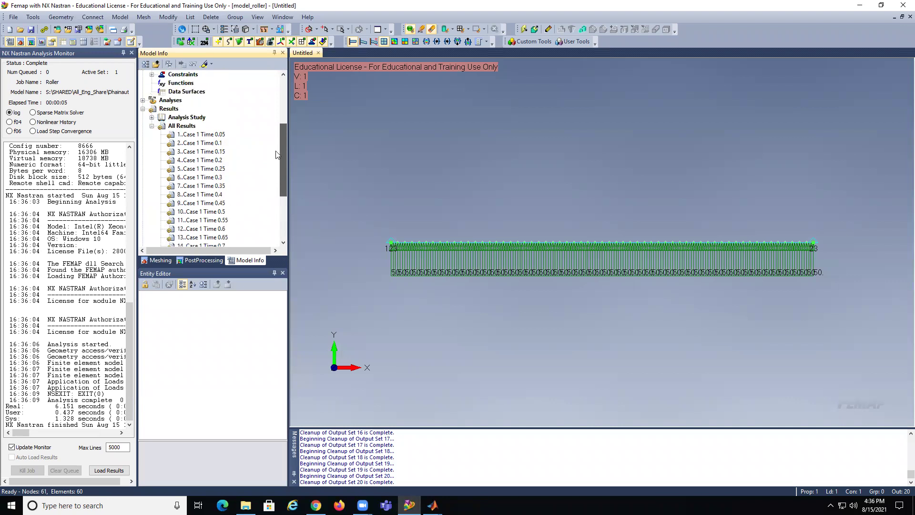
{"action": "left_click", "coordinate": [132, 53]}
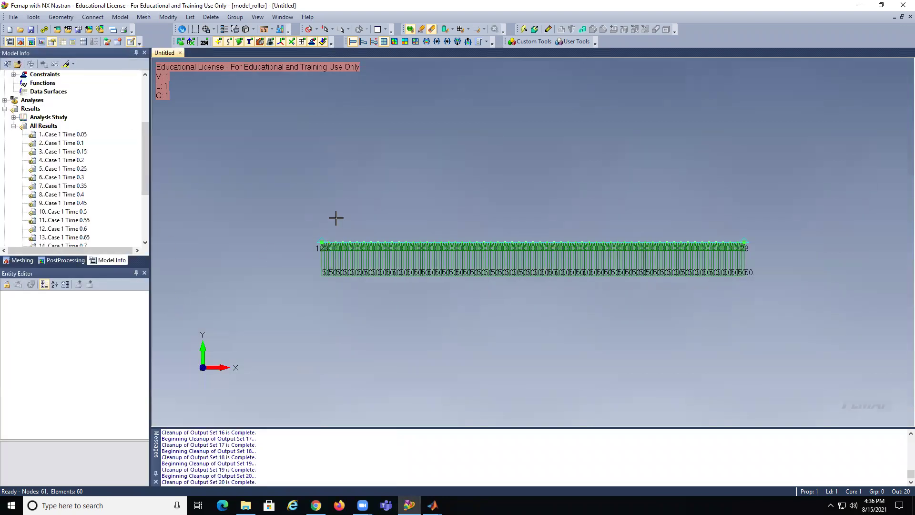
{"action": "left_click_drag", "start_coordinate": [147, 156], "coordinate": [148, 178]}
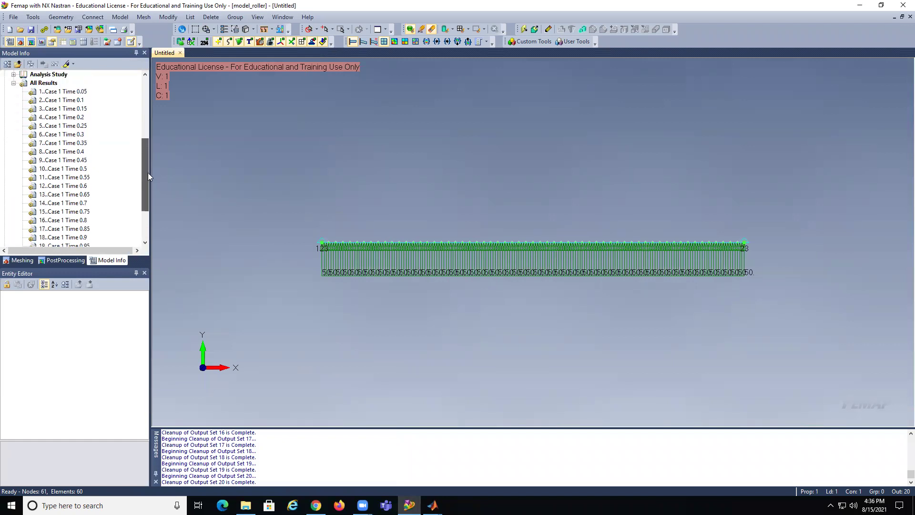
Start a new Vector vs. Set chart data series with Output Set Value on the X axis and T2 Translation as the vector.
{"action": "left_click", "coordinate": [41, 43]}
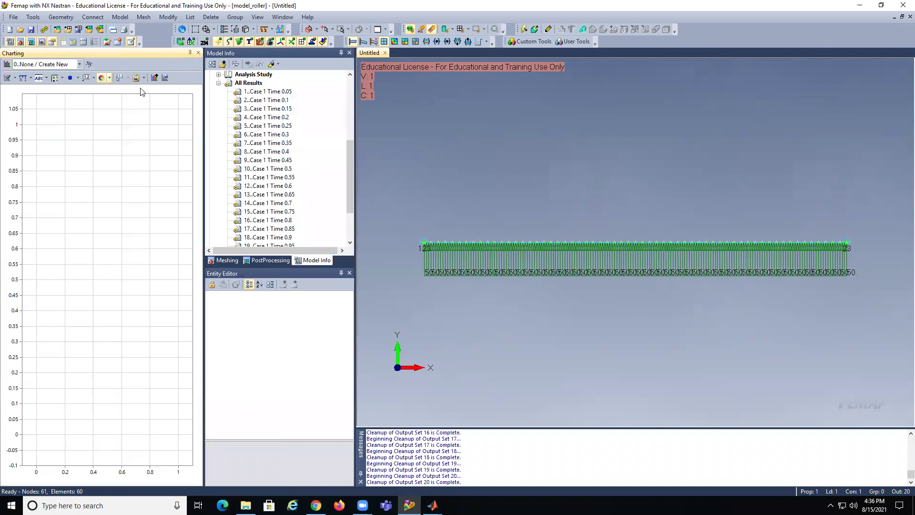
{"action": "left_click", "coordinate": [88, 66]}
{"action": "left_click", "coordinate": [519, 347]}
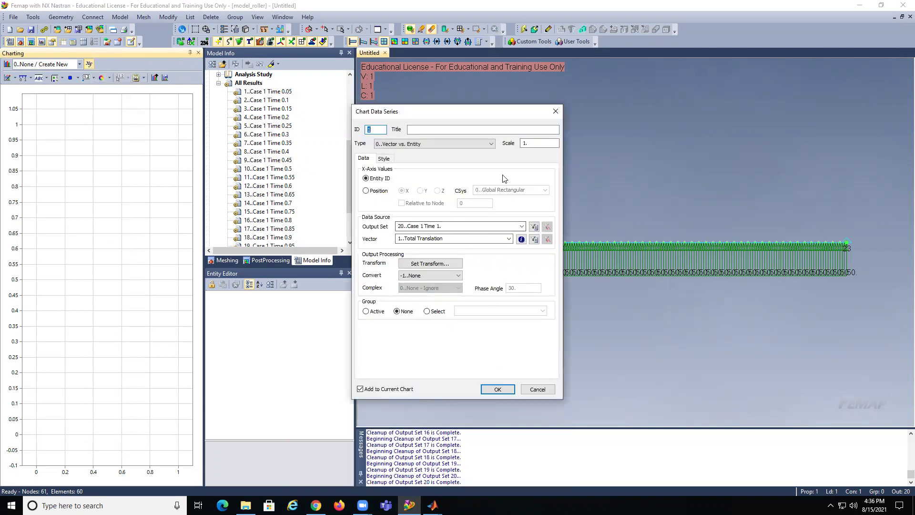
{"action": "left_click", "coordinate": [490, 144]}
{"action": "left_click", "coordinate": [481, 162]}
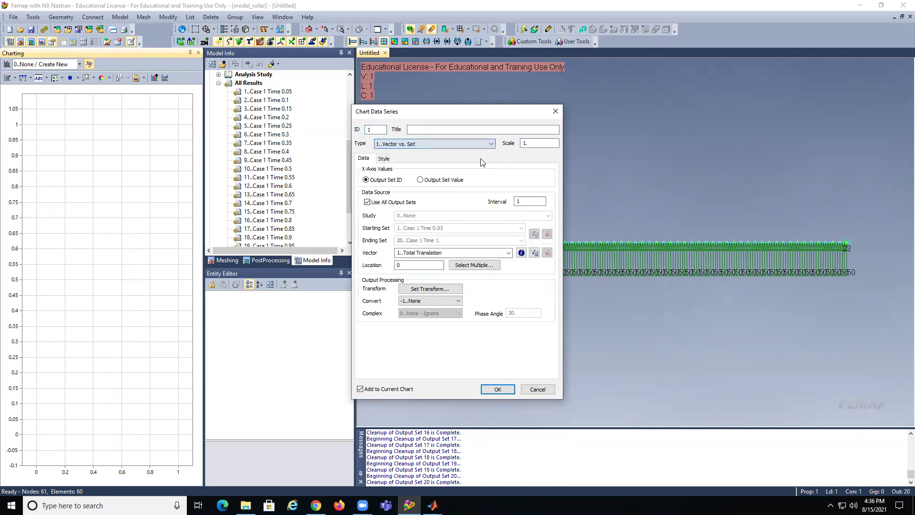
{"action": "left_click", "coordinate": [421, 181]}
{"action": "left_click", "coordinate": [509, 253]}
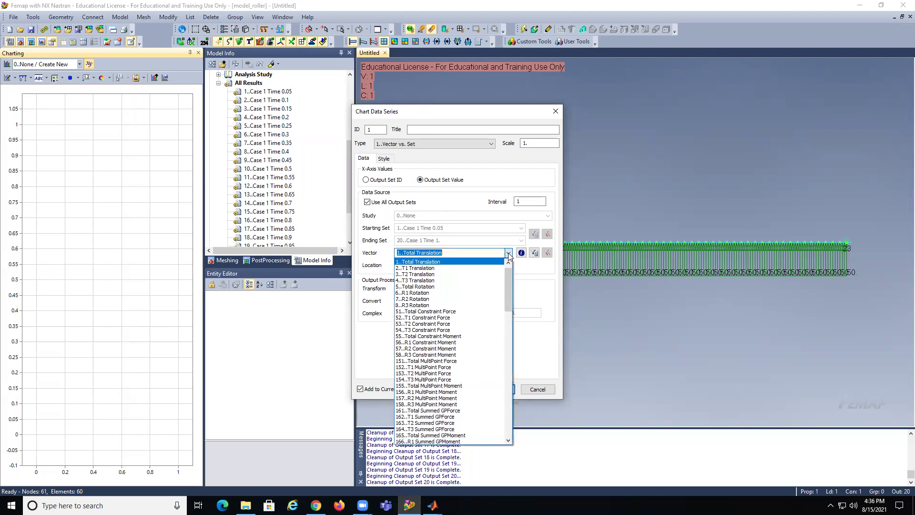
{"action": "left_click", "coordinate": [488, 275]}
Set the data series location to midspan node 31 and add the series to the chart.
{"action": "left_click", "coordinate": [394, 265]}
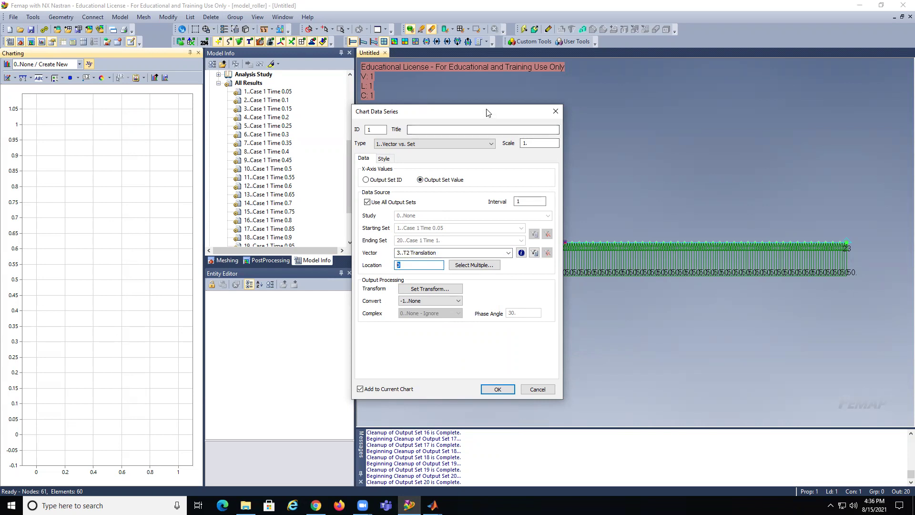
{"action": "left_click_drag", "start_coordinate": [483, 112], "coordinate": [286, 125]}
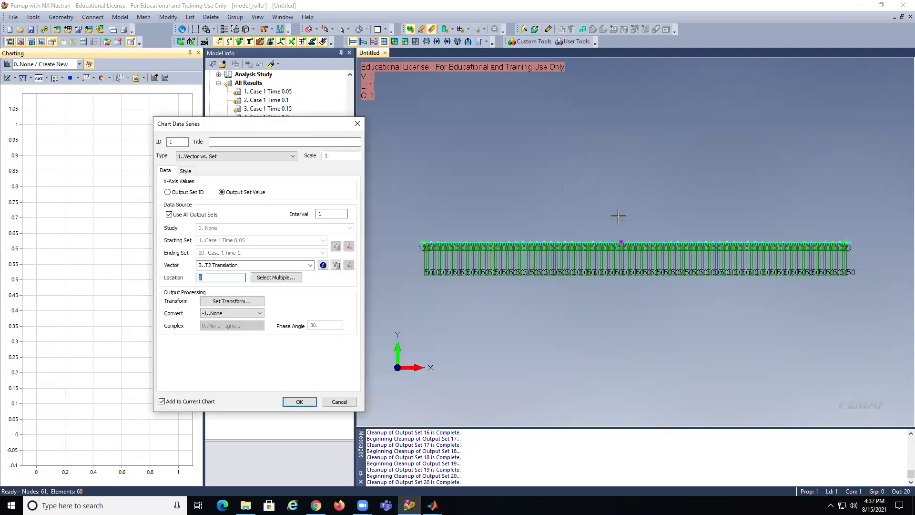
{"action": "left_click", "coordinate": [622, 240]}
{"action": "left_click", "coordinate": [212, 277]}
{"action": "left_click", "coordinate": [299, 402]}
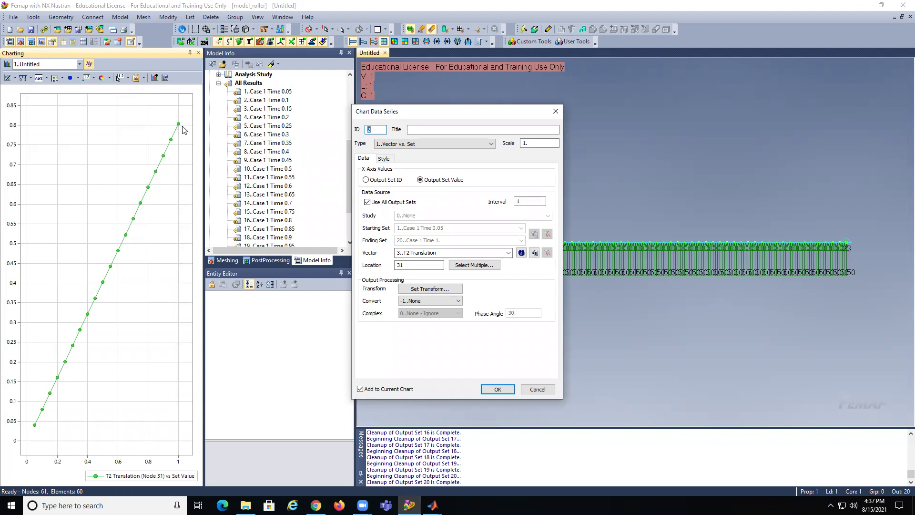
Add a second T2 Translation series for node 31 to the chart and close the data series manager.
{"action": "left_click", "coordinate": [498, 389]}
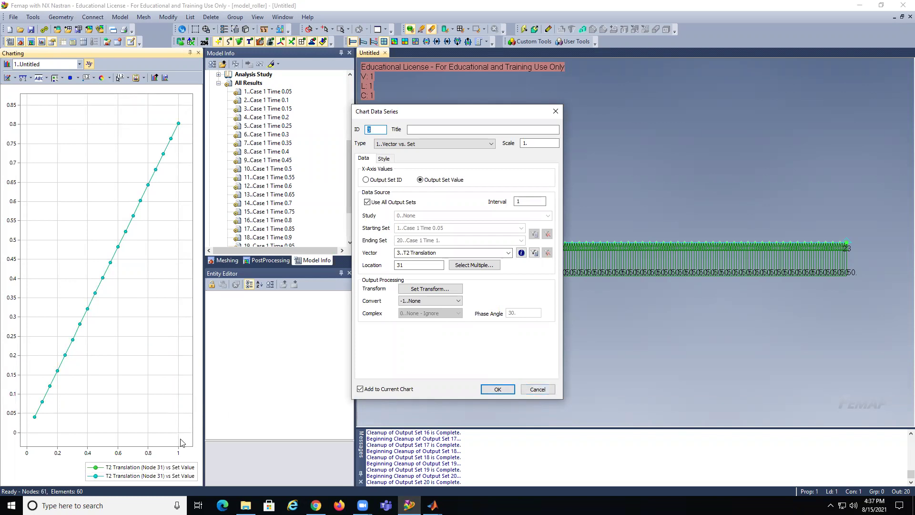
{"action": "left_click", "coordinate": [530, 392]}
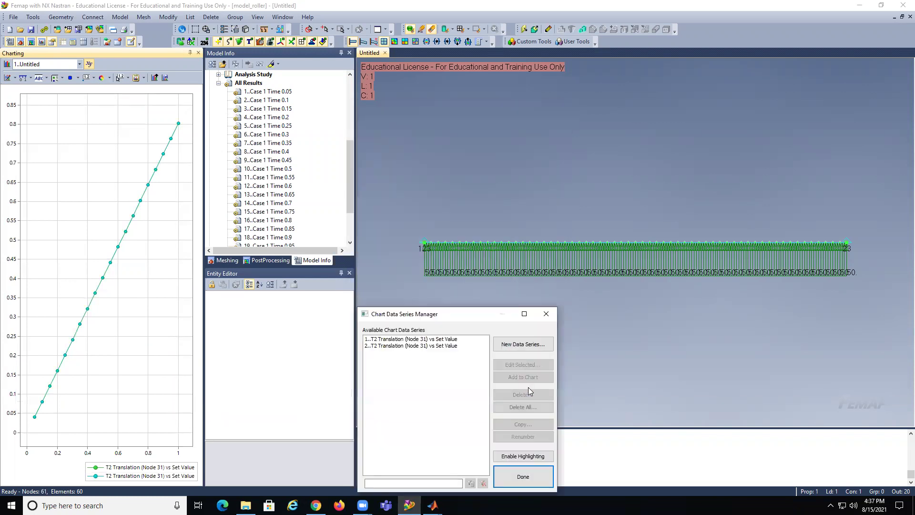
{"action": "left_click", "coordinate": [519, 475]}
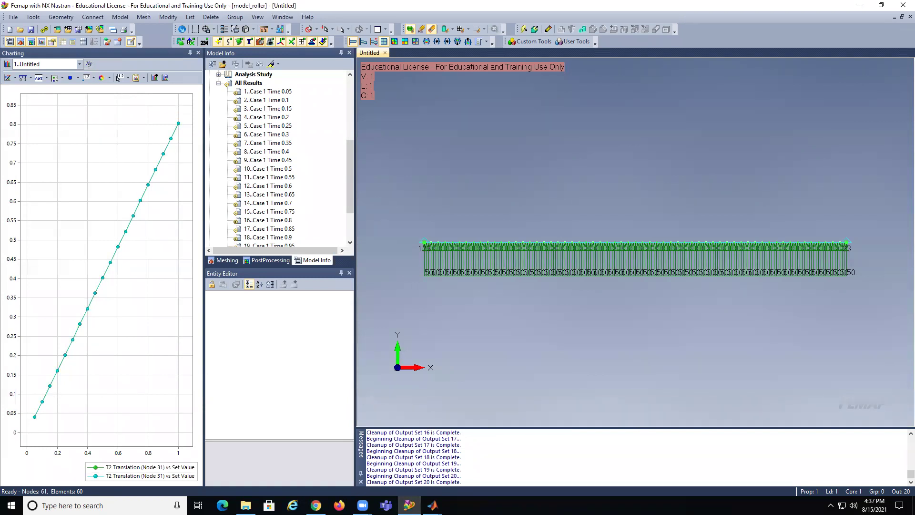
Activate the output set Case 1 Time 1. and choose the Deform deformed style with the Criteria contour style for the view.
{"action": "left_click_drag", "start_coordinate": [350, 181], "coordinate": [349, 225]}
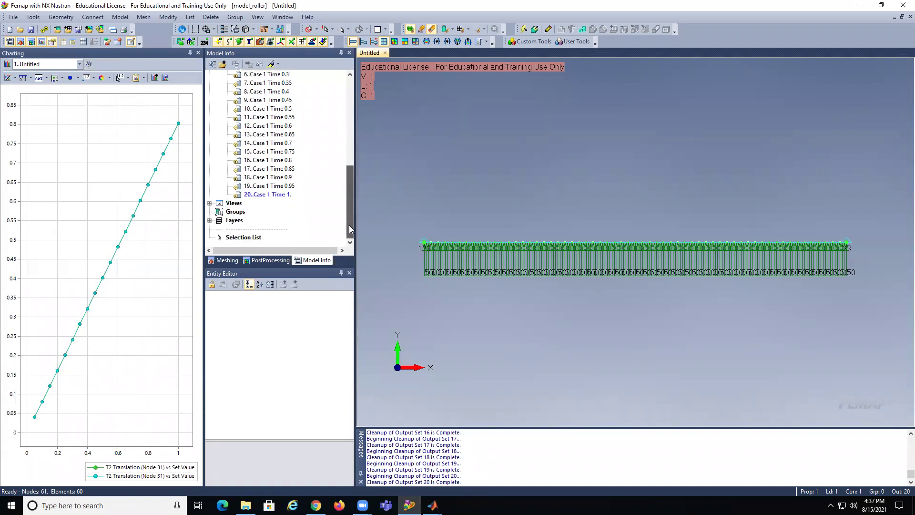
{"action": "double_click", "coordinate": [282, 194]}
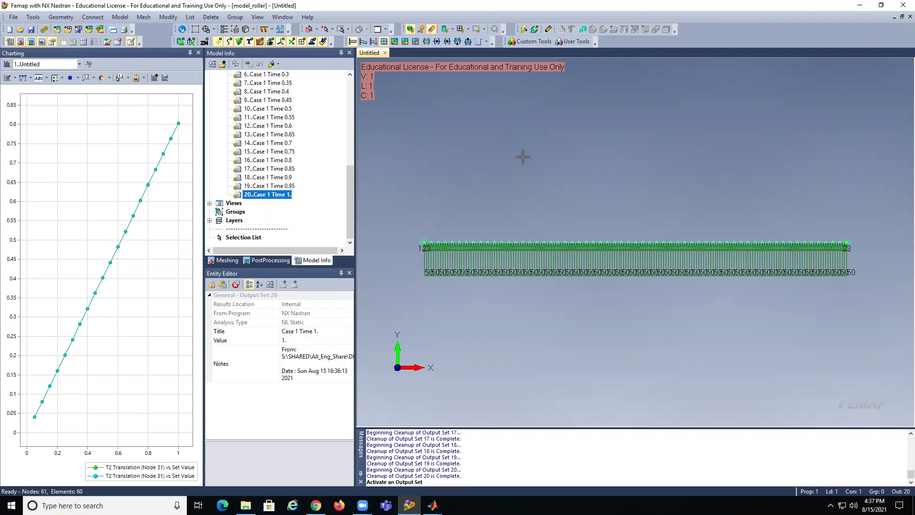
{"action": "key", "text": "F5"}
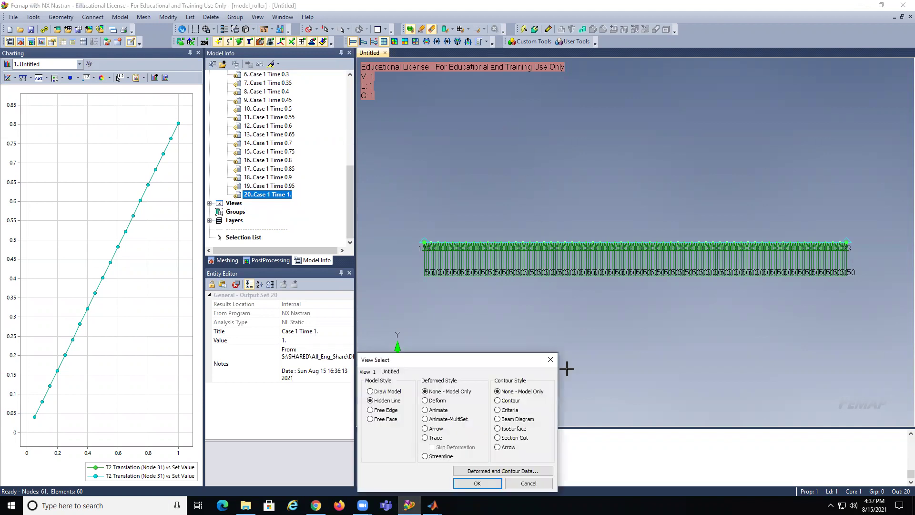
{"action": "left_click", "coordinate": [498, 411]}
{"action": "left_click", "coordinate": [425, 401]}
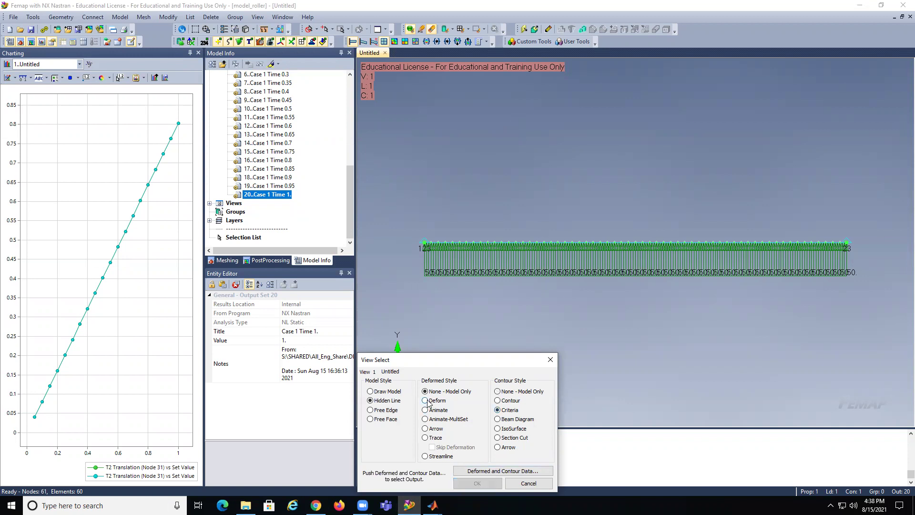
Display the beam results with Total Translation as the deform vector and T2 Translation as the contour vector.
{"action": "left_click", "coordinate": [478, 473]}
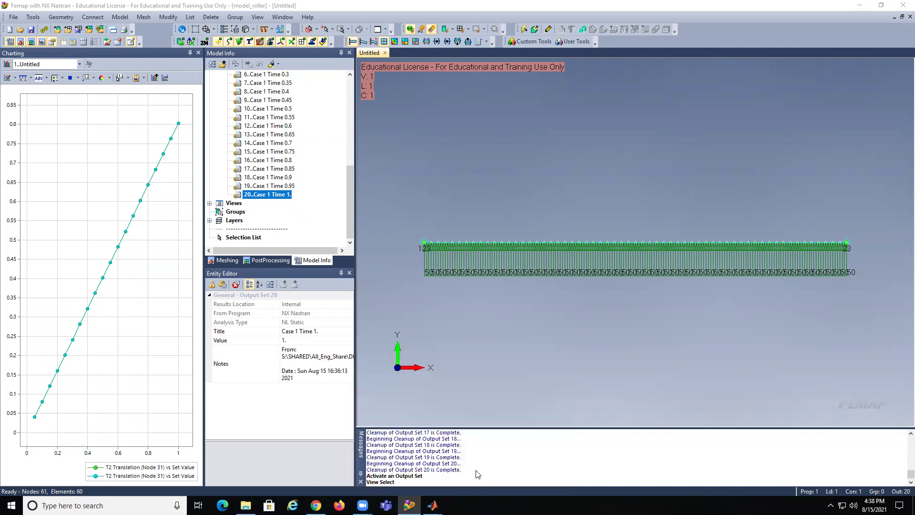
{"action": "left_click", "coordinate": [450, 427]}
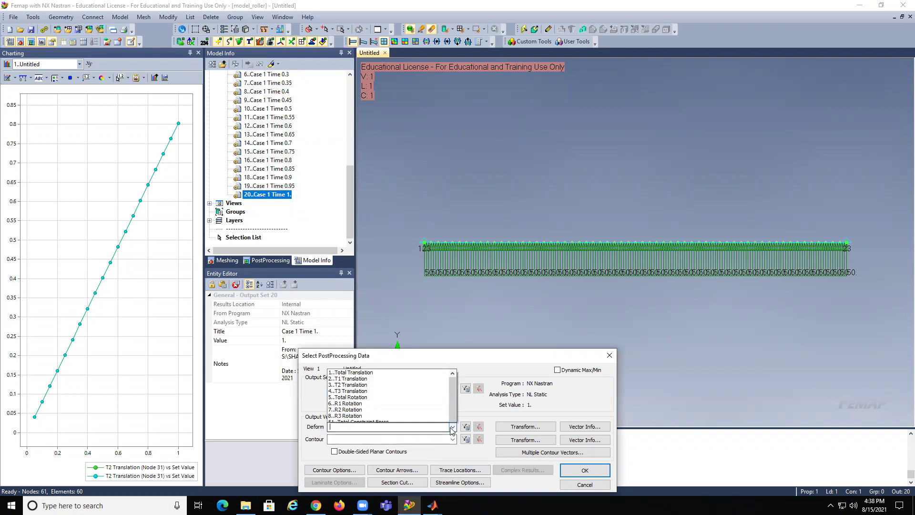
{"action": "left_click", "coordinate": [381, 242]}
{"action": "left_click", "coordinate": [453, 439]}
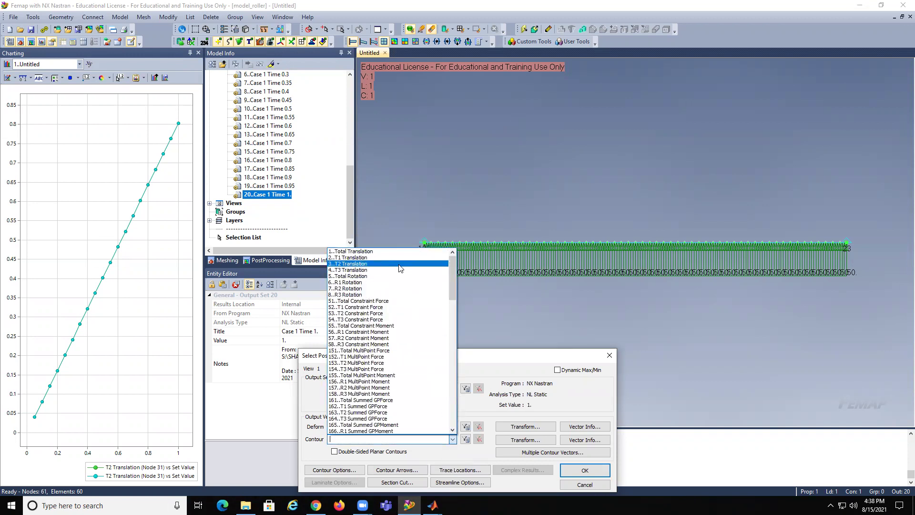
{"action": "left_click", "coordinate": [400, 265]}
{"action": "left_click", "coordinate": [570, 471]}
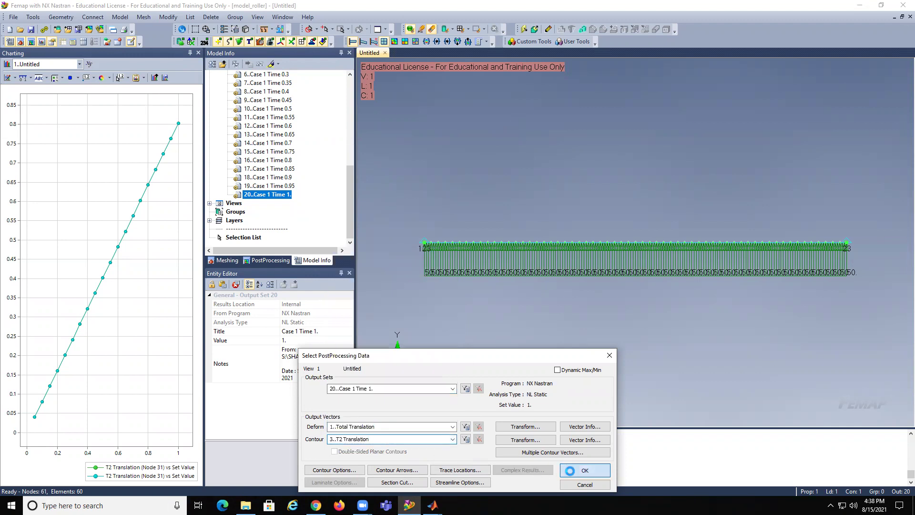
{"action": "left_click", "coordinate": [456, 483]}
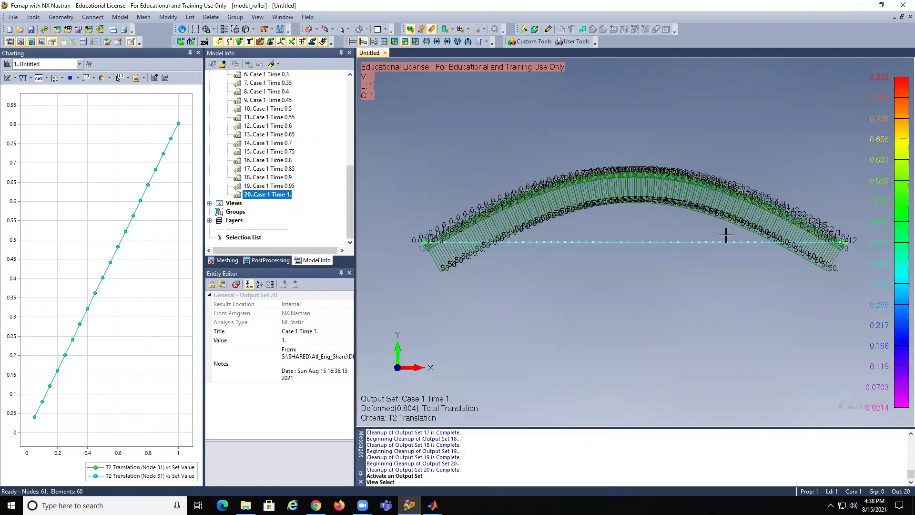
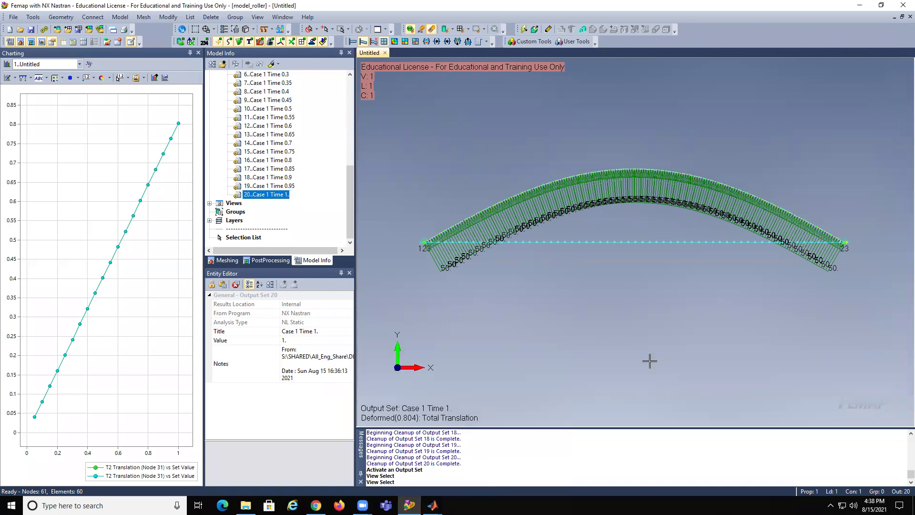
Hide the distributed loads and return the view to the undeformed model with the None - Model Only deformed style.
{"action": "left_click", "coordinate": [323, 43]}
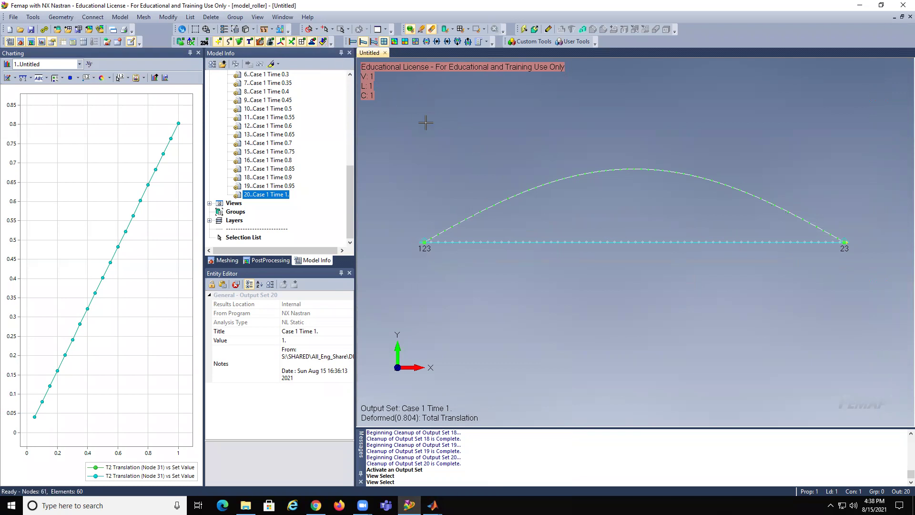
{"action": "key", "text": "F5"}
{"action": "left_click", "coordinate": [425, 391]}
{"action": "left_click", "coordinate": [477, 483]}
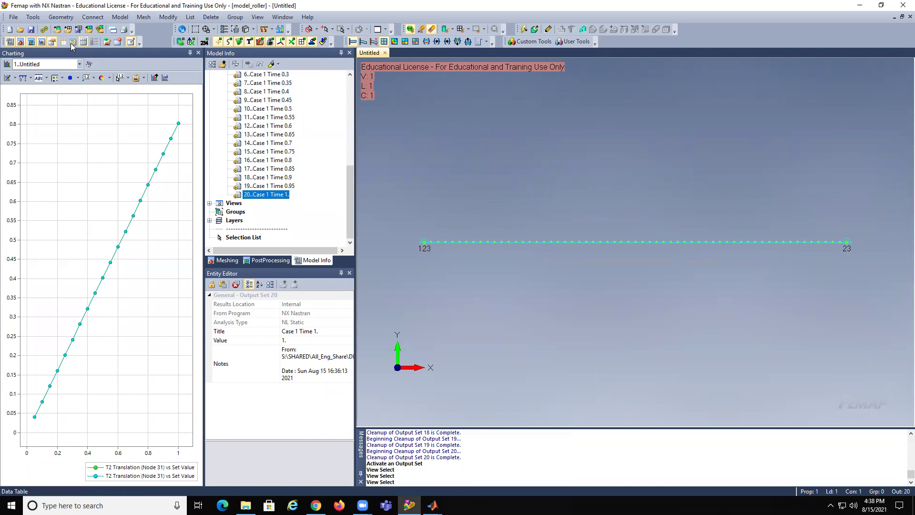
Create an untitled freebody with ID 1 in Freebody Only mode for postprocessing, excluding MultiPoint Reaction contributions.
{"action": "left_click", "coordinate": [31, 43]}
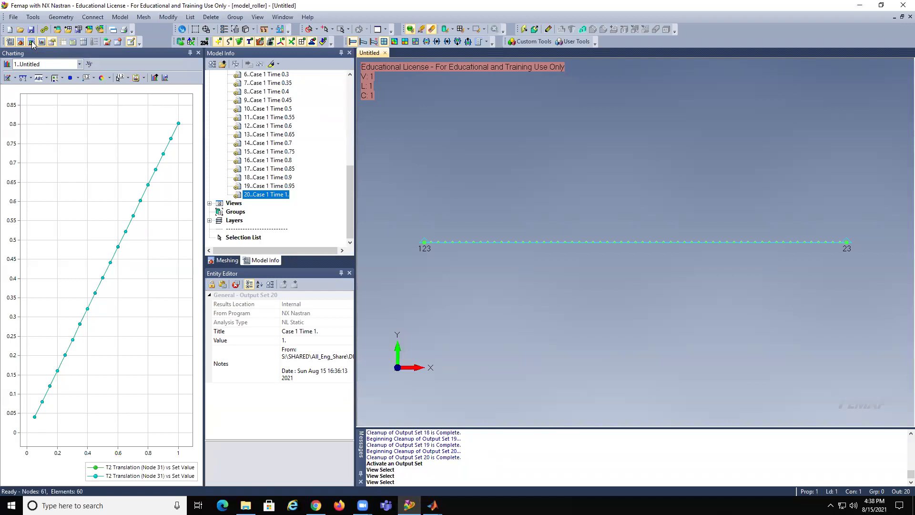
{"action": "left_click", "coordinate": [32, 43]}
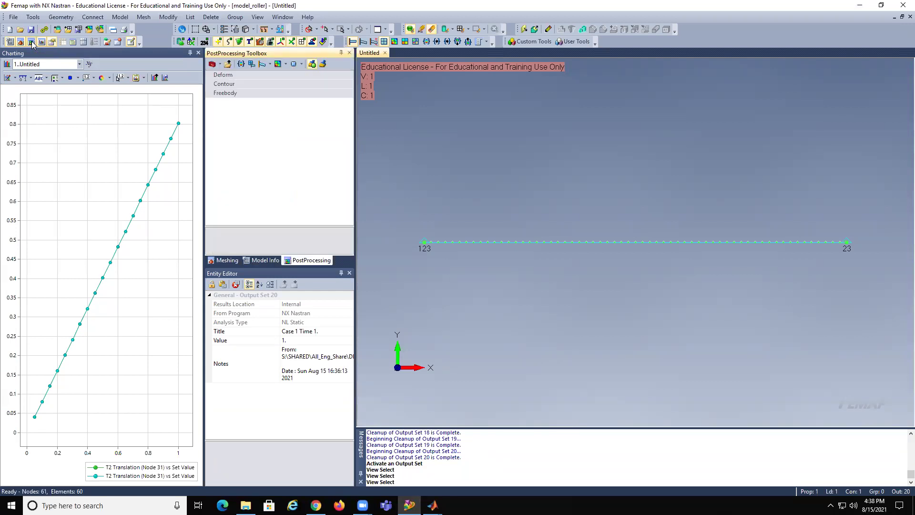
{"action": "left_click", "coordinate": [233, 94]}
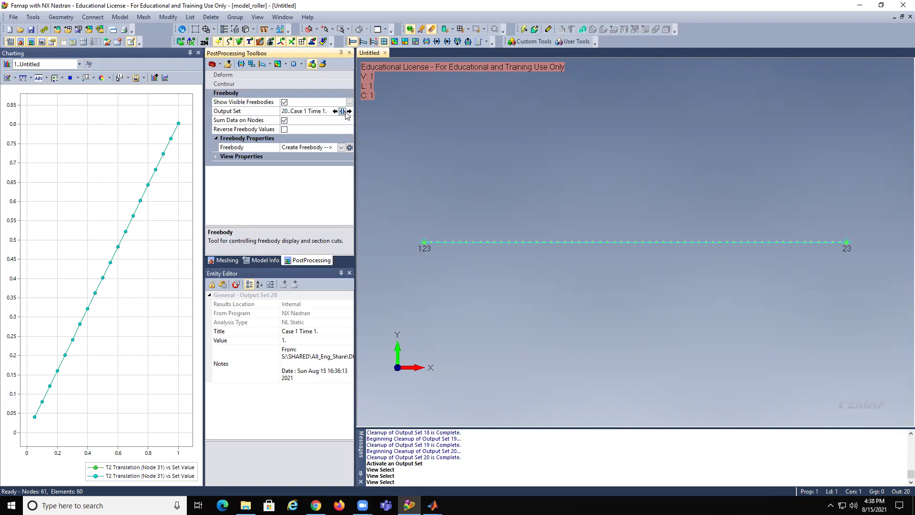
{"action": "left_click", "coordinate": [349, 148]}
{"action": "left_click", "coordinate": [522, 341]}
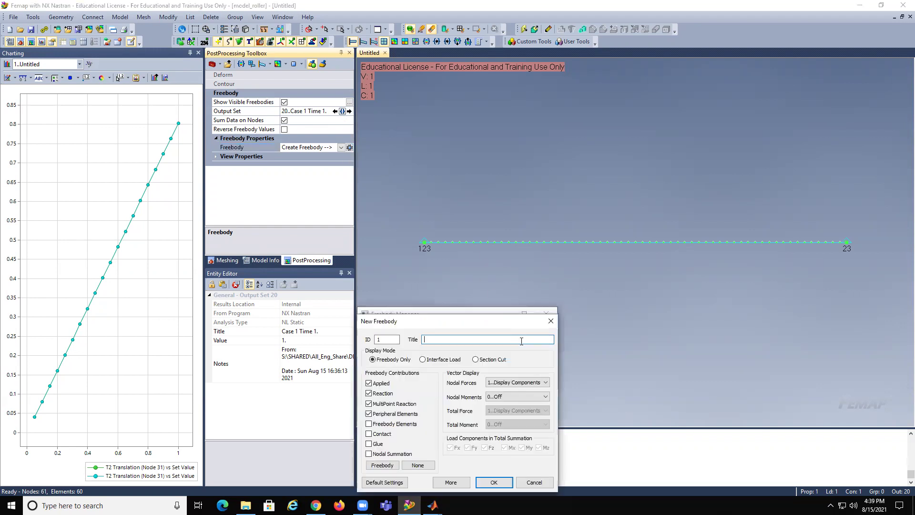
{"action": "left_click", "coordinate": [369, 405]}
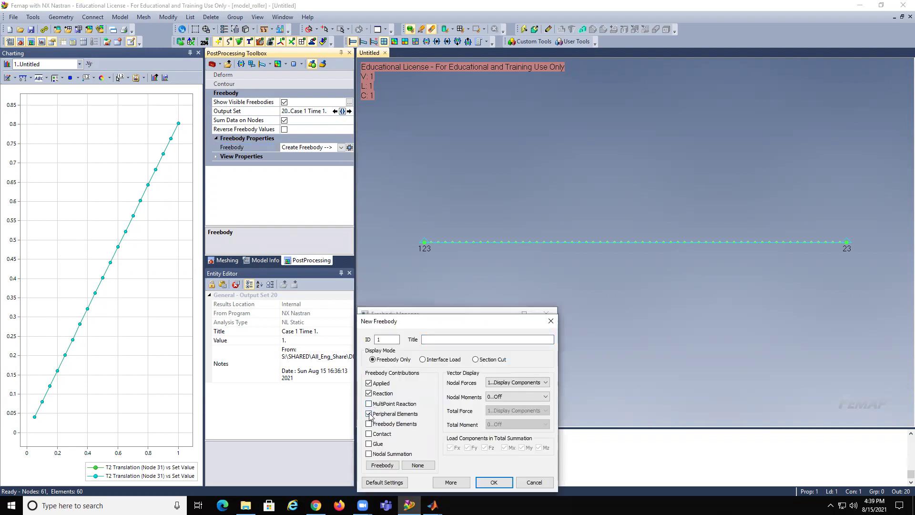
{"action": "left_click", "coordinate": [494, 483]}
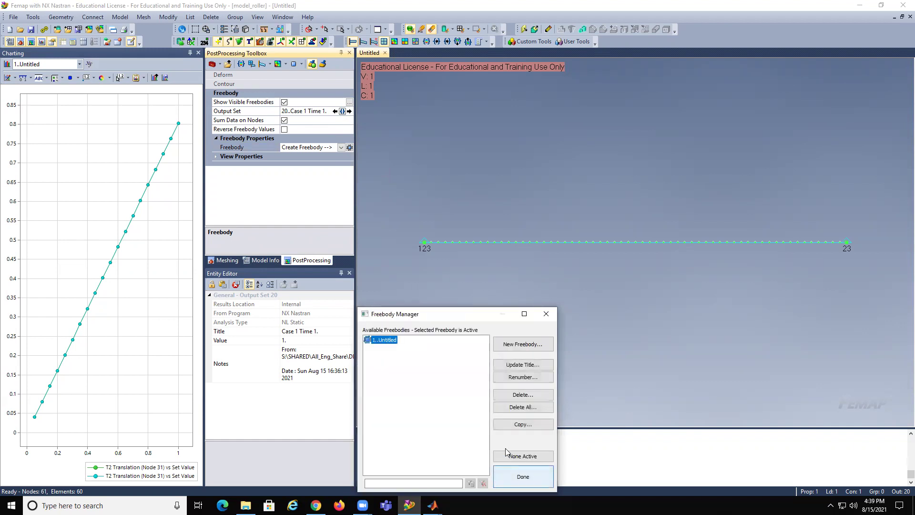
{"action": "left_click", "coordinate": [523, 476]}
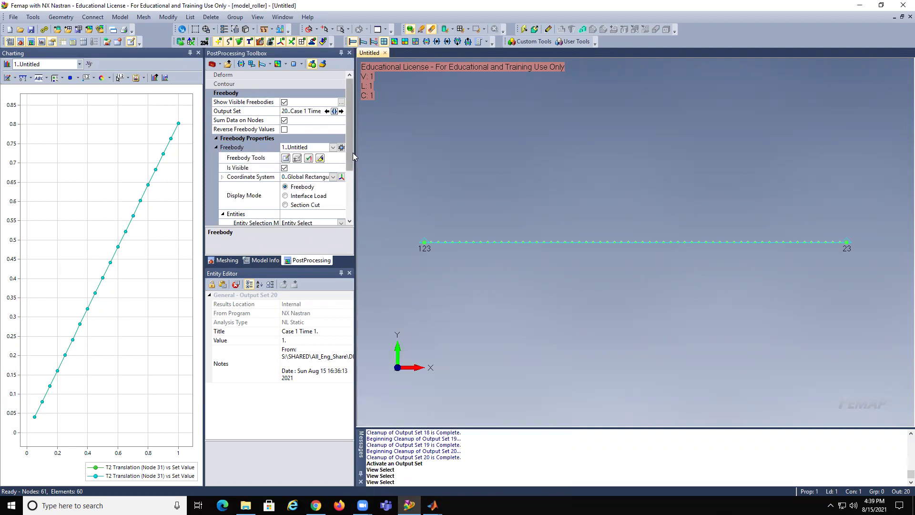
Assign the two end elements, 60 and 1, to the freebody to display the forces at both supports.
{"action": "left_click_drag", "start_coordinate": [349, 155], "coordinate": [349, 188]}
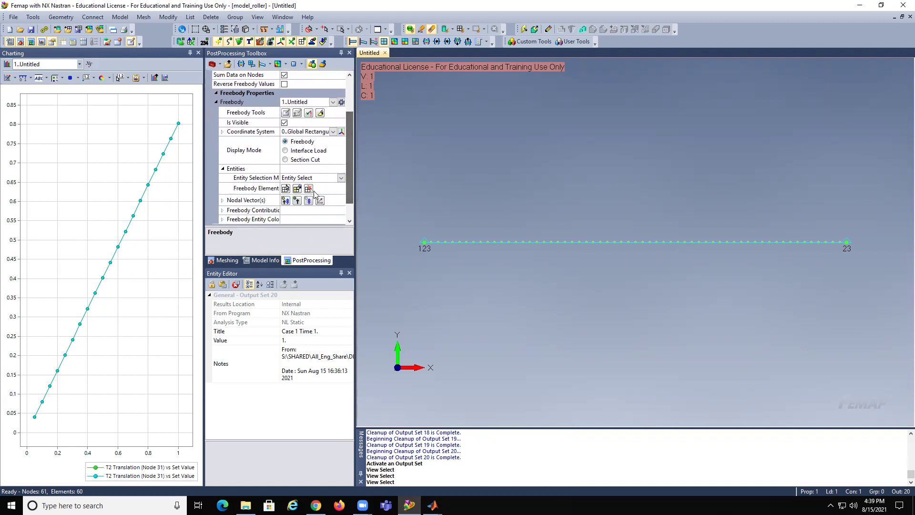
{"action": "left_click", "coordinate": [285, 189]}
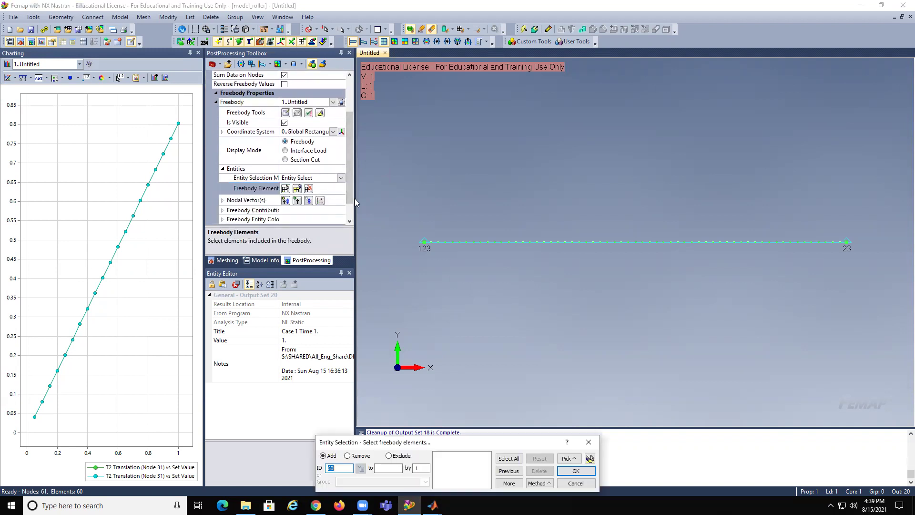
{"action": "left_click", "coordinate": [863, 250]}
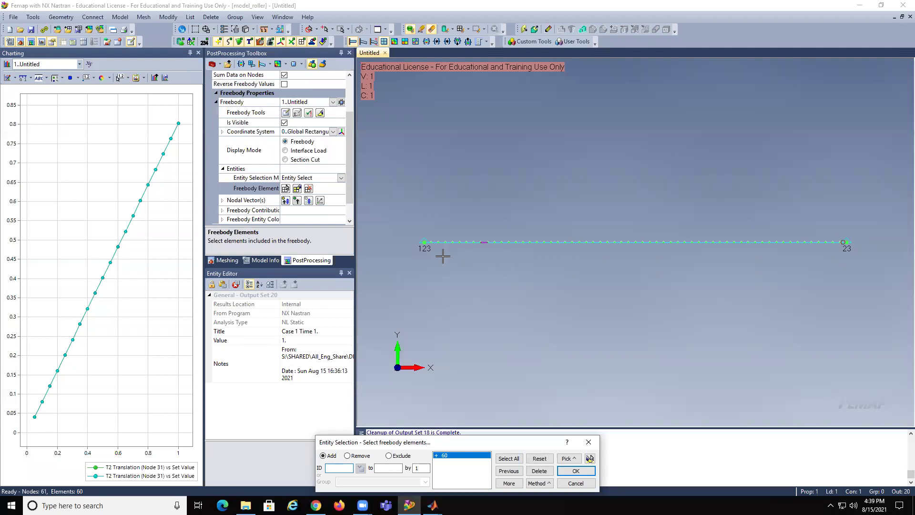
{"action": "left_click", "coordinate": [413, 248]}
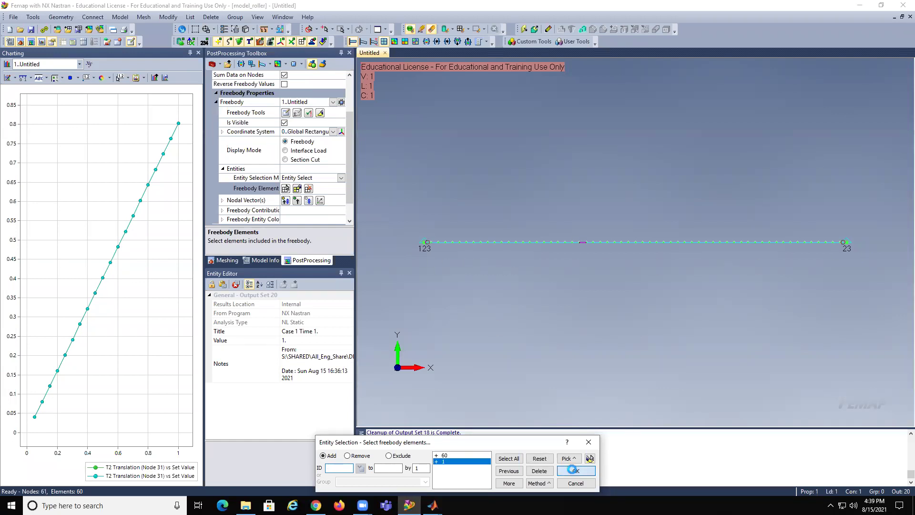
{"action": "left_click", "coordinate": [576, 471]}
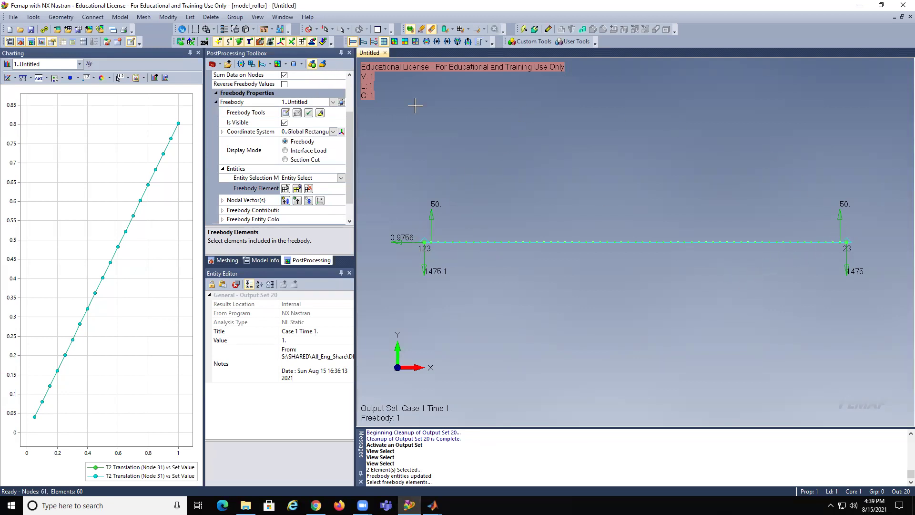
Reset the freebody element selection and include only the element at the roller end of the beam.
{"action": "left_click", "coordinate": [286, 189]}
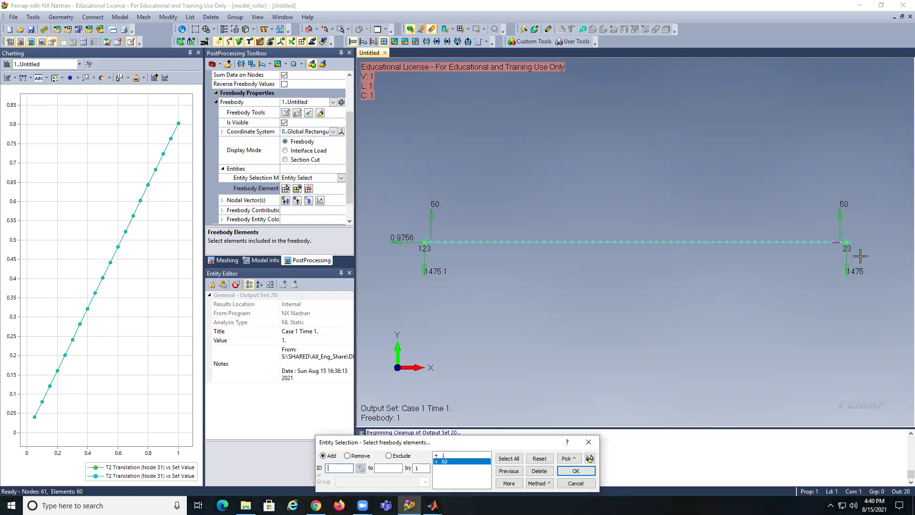
{"action": "left_click", "coordinate": [542, 462]}
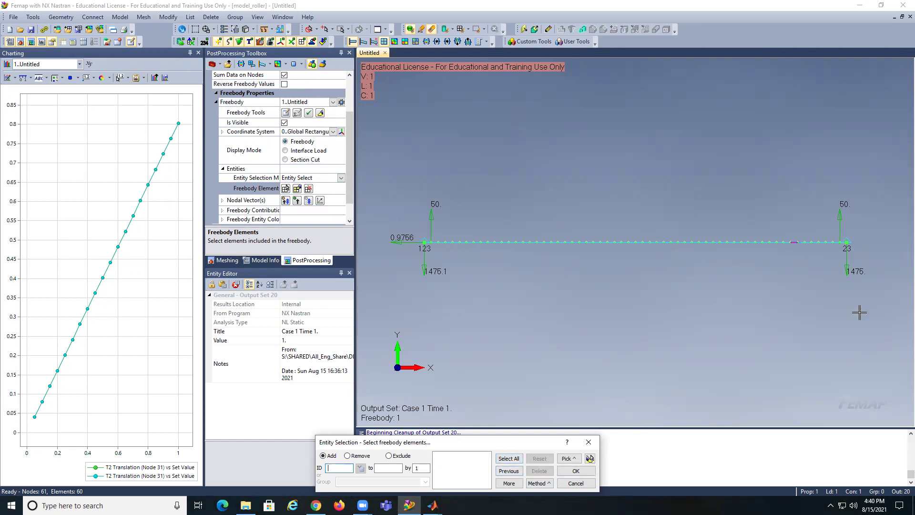
{"action": "left_click", "coordinate": [877, 293]}
{"action": "left_click", "coordinate": [577, 471]}
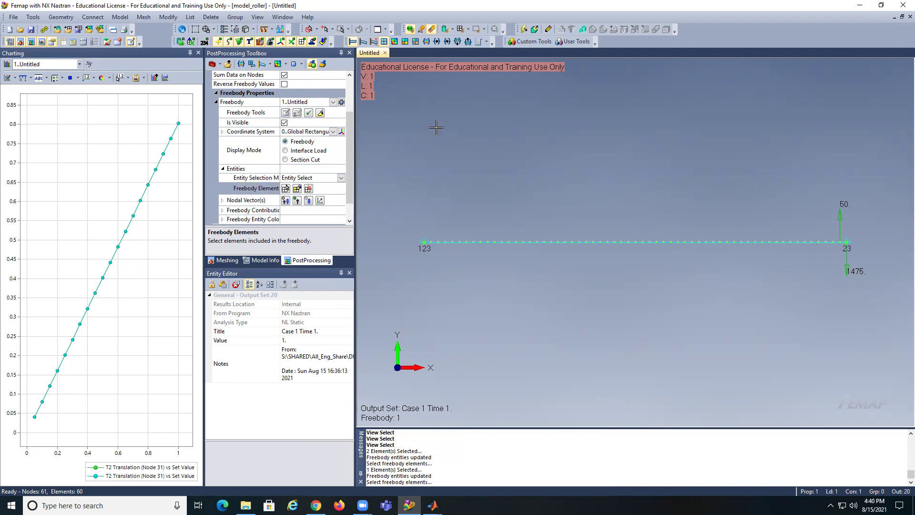
Close the chart display and list the model's constraints with the contents of the SS-Roller set expanded.
{"action": "left_click", "coordinate": [198, 52]}
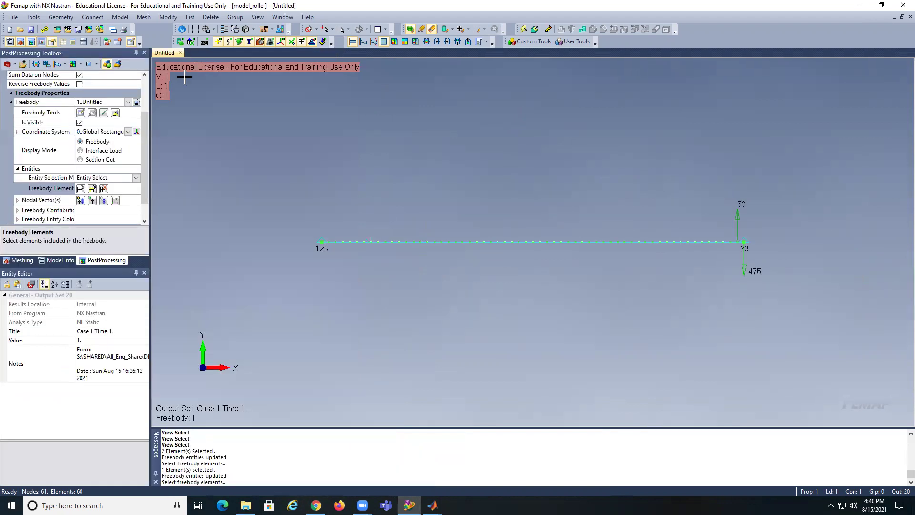
{"action": "left_click", "coordinate": [11, 42]}
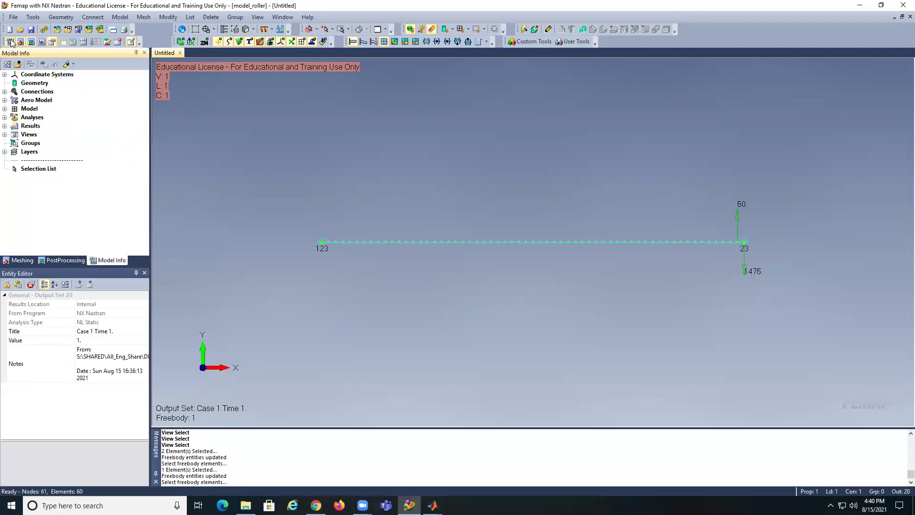
{"action": "left_click", "coordinate": [4, 109]}
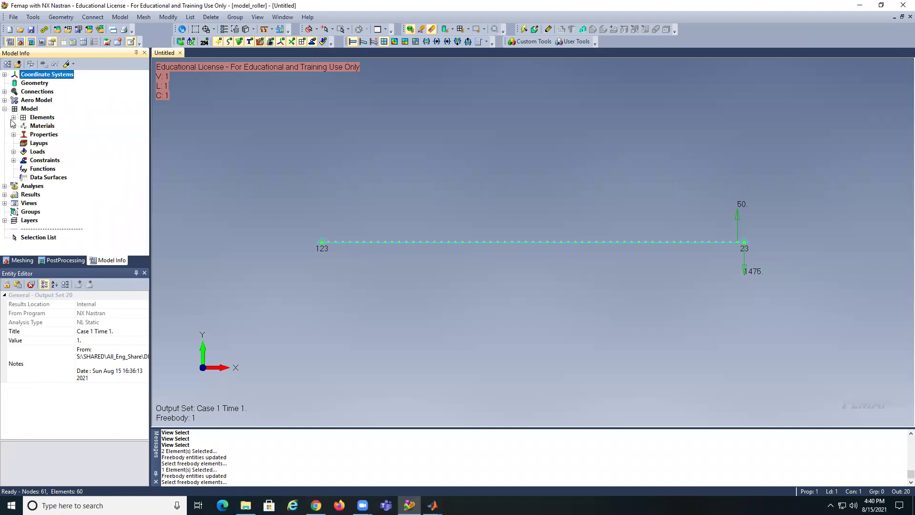
{"action": "left_click", "coordinate": [14, 161]}
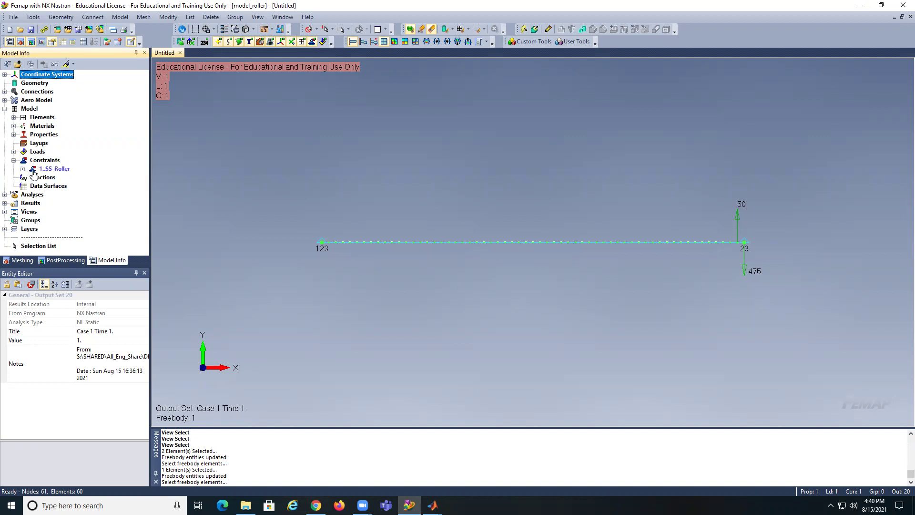
{"action": "left_click", "coordinate": [23, 169]}
Create a new standard constraint set titled SS-SS and make it the active set.
{"action": "right_click", "coordinate": [45, 161]}
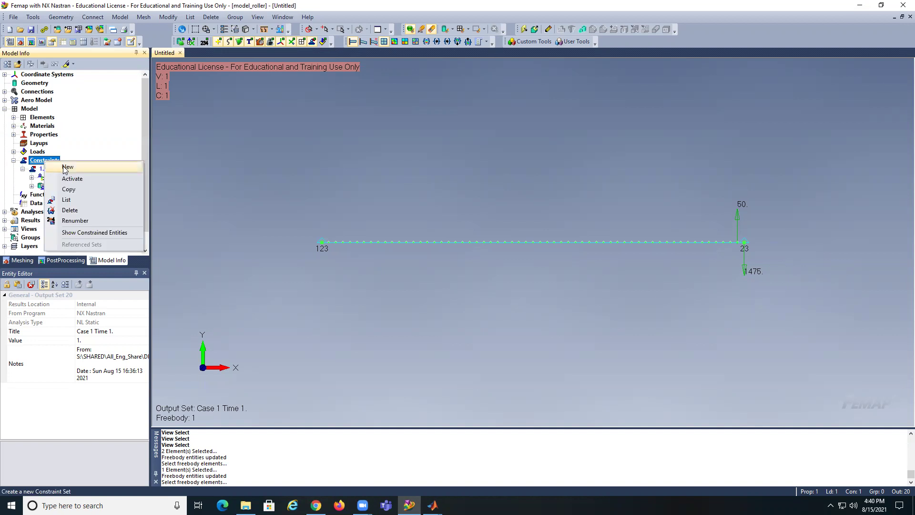
{"action": "left_click", "coordinate": [64, 168]}
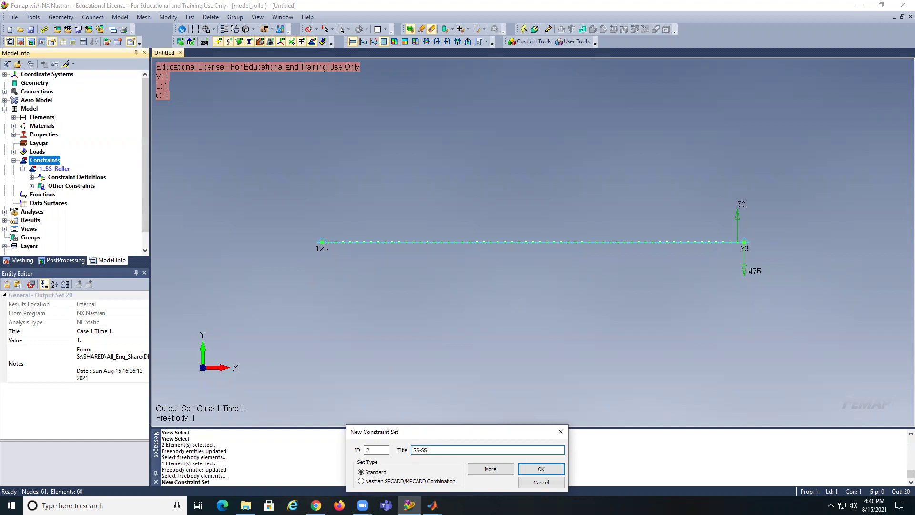
{"action": "left_click", "coordinate": [536, 471]}
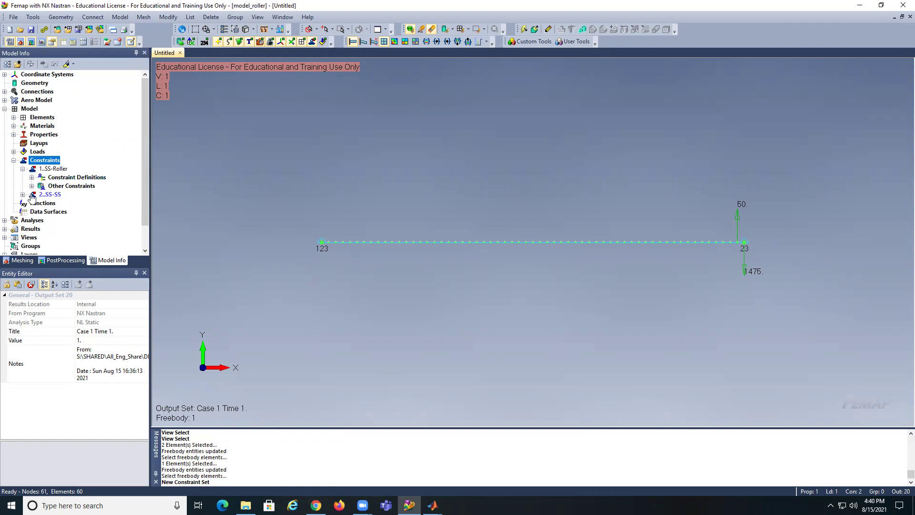
{"action": "double_click", "coordinate": [50, 195]}
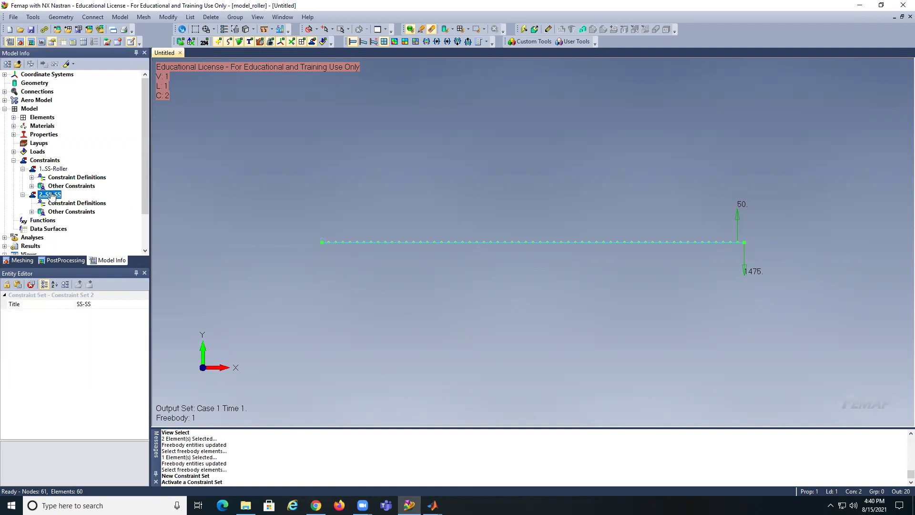
Apply pinned nodal constraints (TX, TY, TZ) to both end nodes of the beam in the SS-SS set.
{"action": "left_click", "coordinate": [120, 17]}
{"action": "mouse_move", "coordinate": [153, 106]}
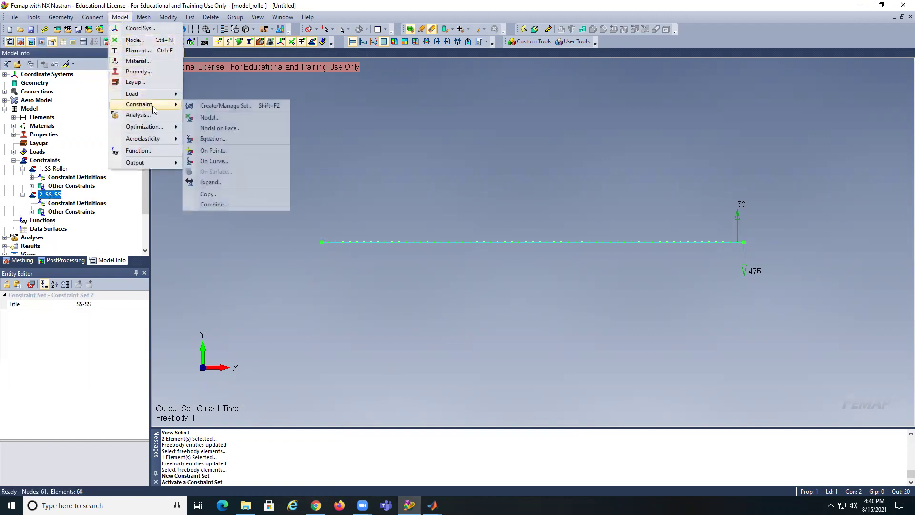
{"action": "left_click", "coordinate": [212, 118]}
{"action": "left_click", "coordinate": [322, 243]}
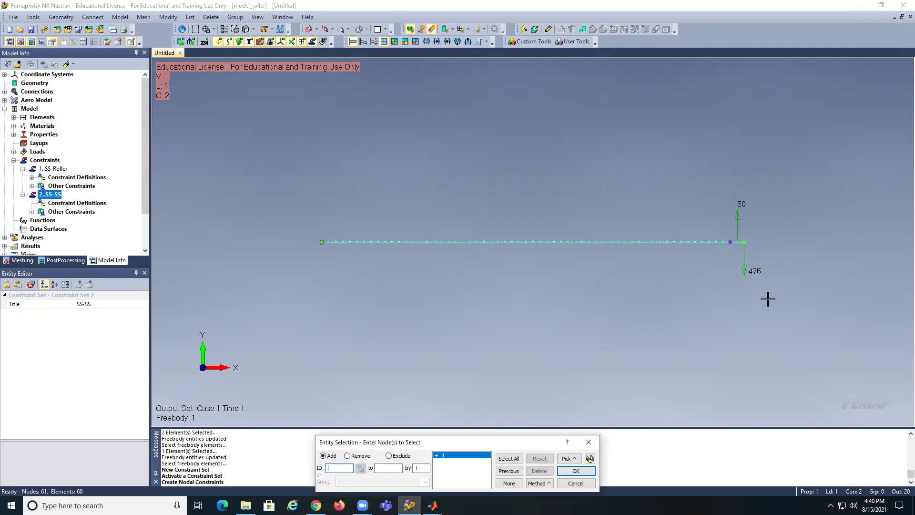
{"action": "left_click", "coordinate": [787, 275]}
{"action": "left_click", "coordinate": [576, 471]}
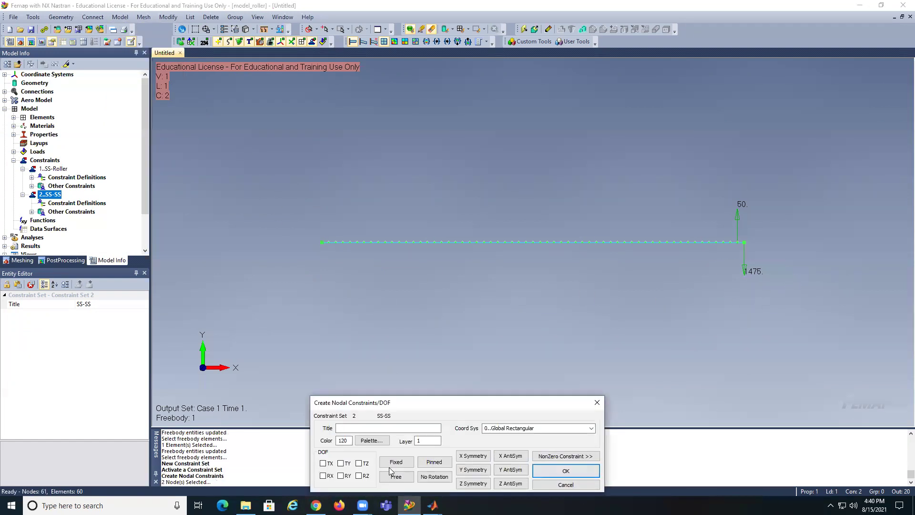
{"action": "left_click", "coordinate": [434, 462]}
{"action": "left_click", "coordinate": [554, 475]}
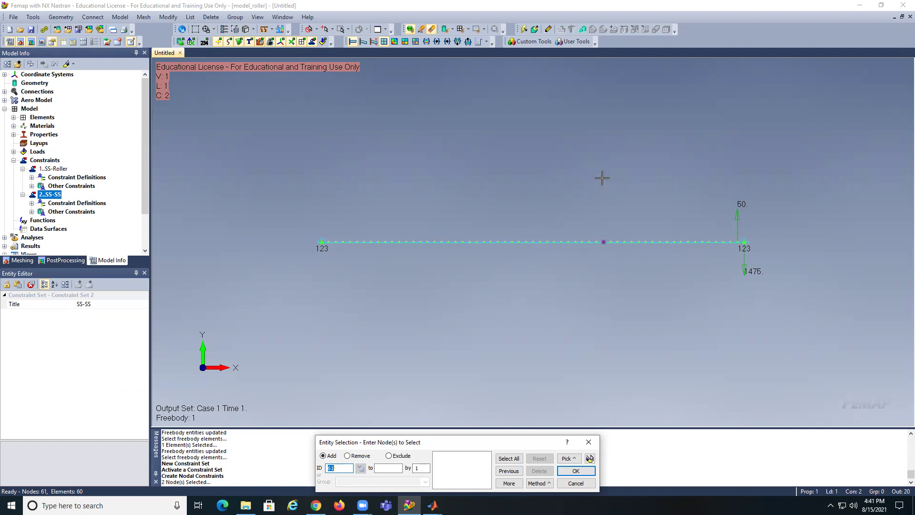
{"action": "left_click", "coordinate": [576, 471]}
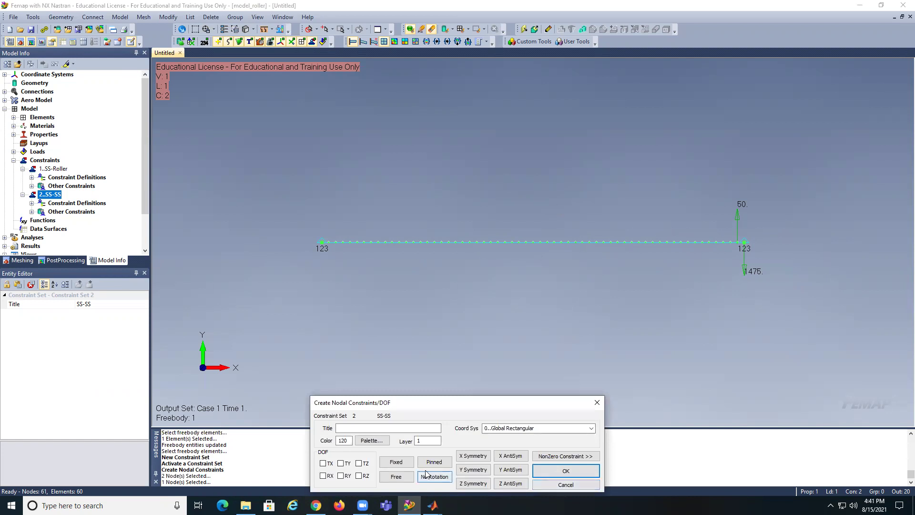
{"action": "left_click", "coordinate": [561, 486]}
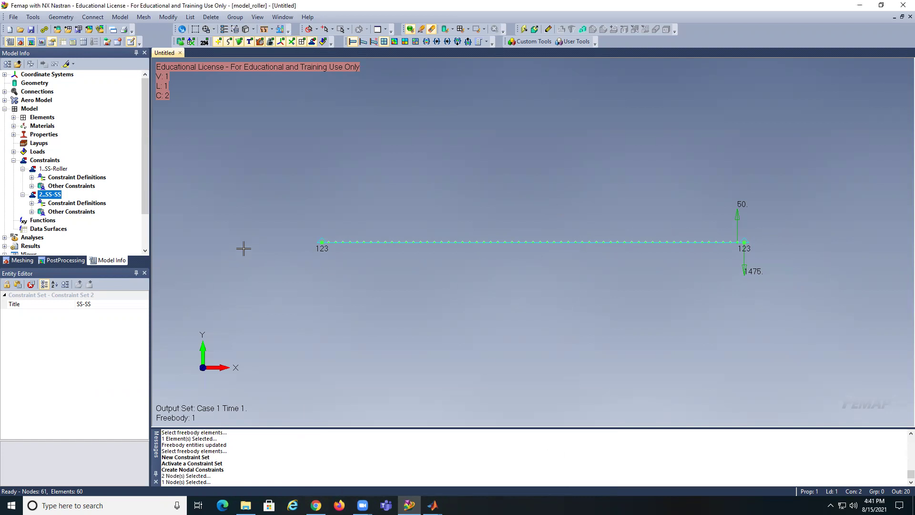
Display the distributed load on the beam and expand the analyses and all result sets in the model tree.
{"action": "left_click", "coordinate": [323, 43]}
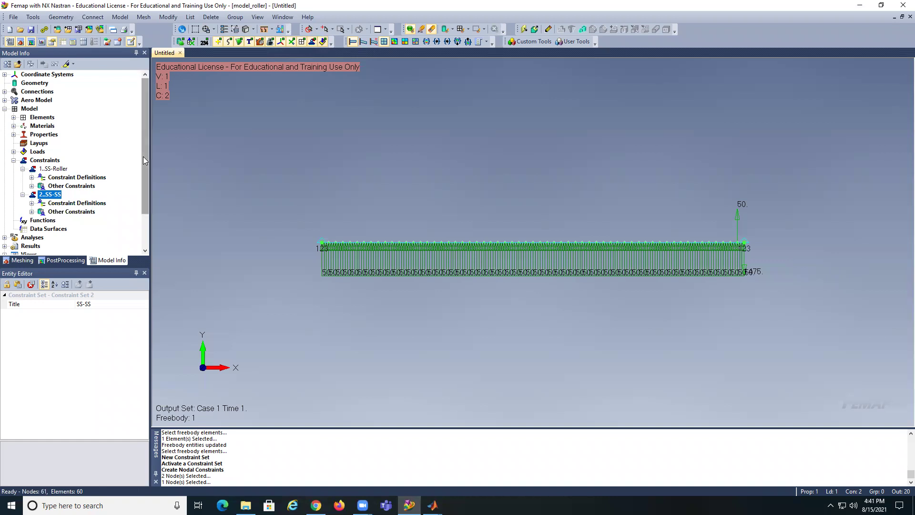
{"action": "left_click_drag", "start_coordinate": [143, 156], "coordinate": [140, 200]}
{"action": "left_click", "coordinate": [5, 194]}
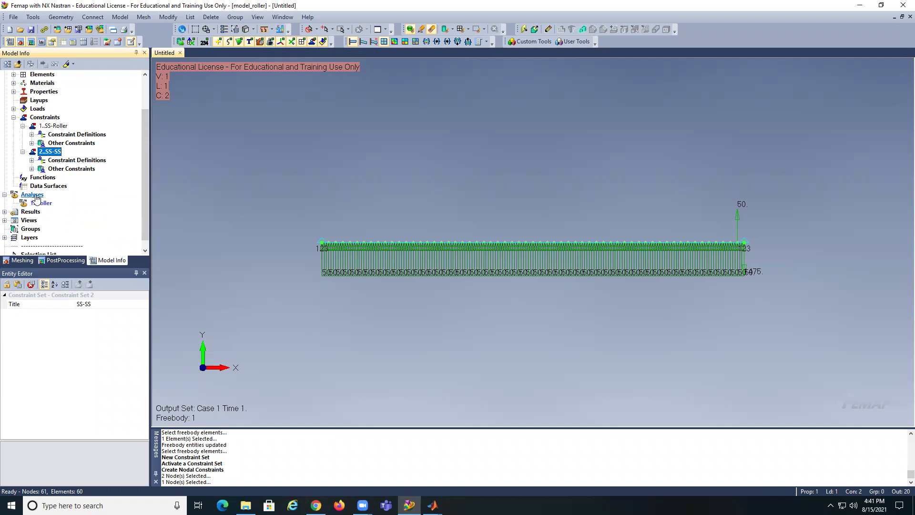
{"action": "left_click", "coordinate": [5, 211]}
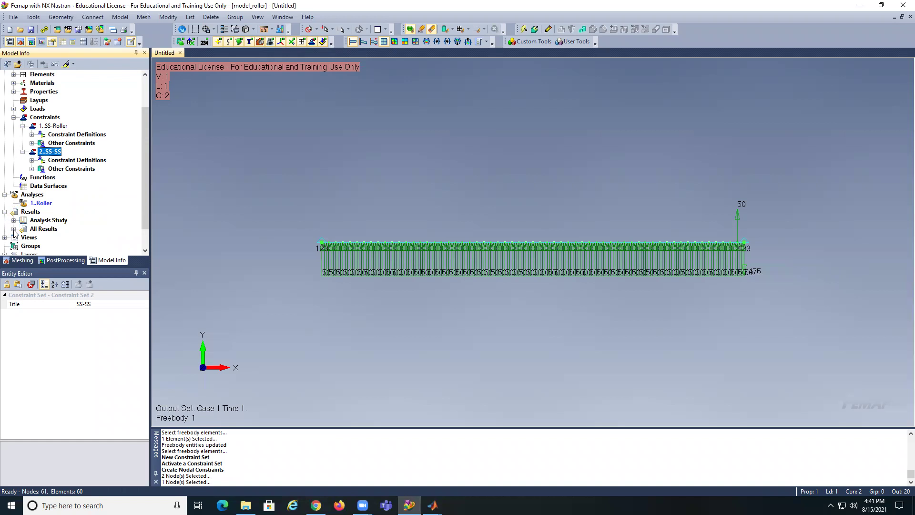
{"action": "left_click", "coordinate": [13, 229]}
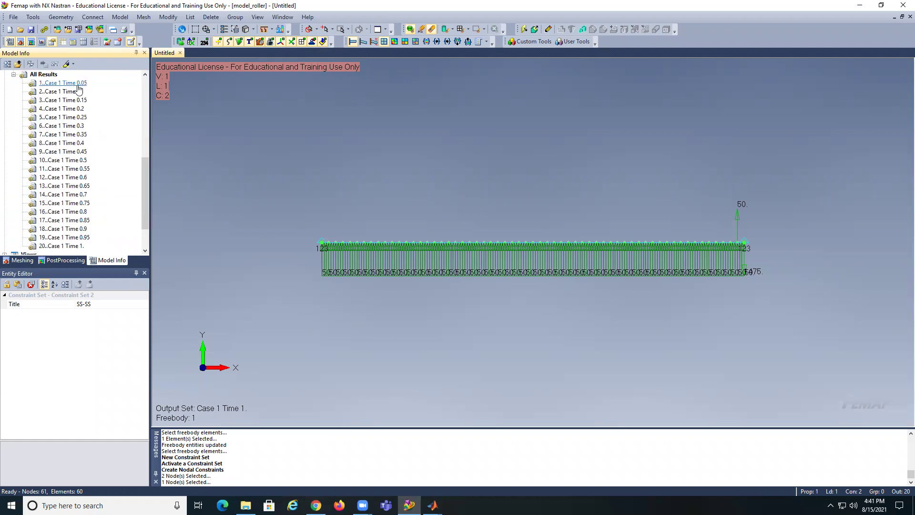
Save the current model, and save a copy of it as model_SS in the same folder.
{"action": "left_click", "coordinate": [32, 30]}
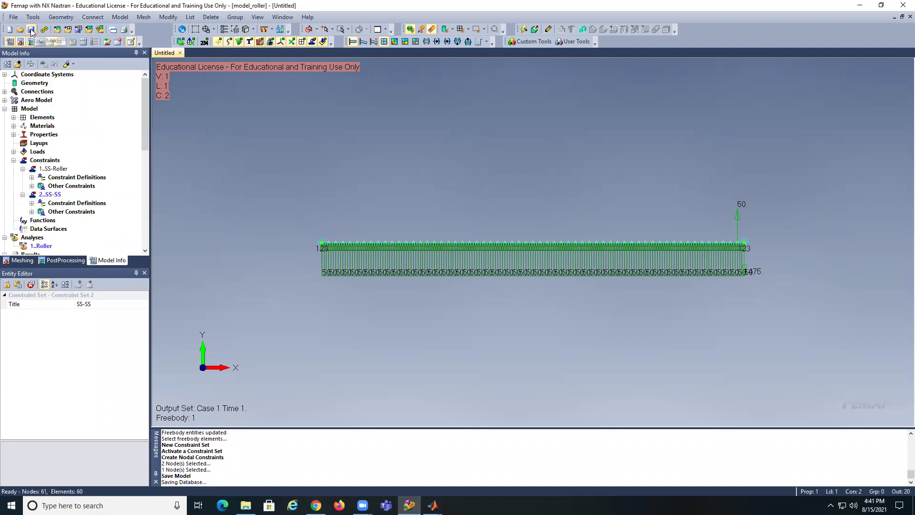
{"action": "left_click", "coordinate": [13, 17]}
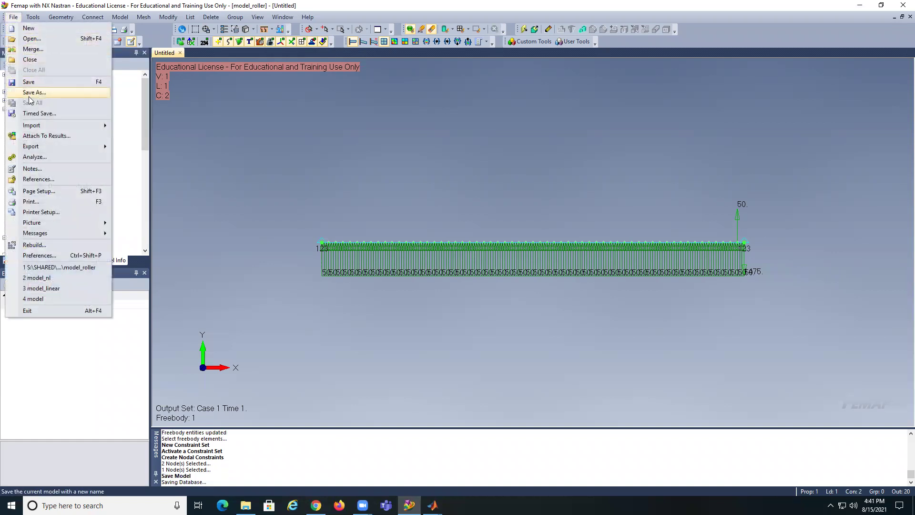
{"action": "left_click", "coordinate": [29, 95]}
{"action": "left_click", "coordinate": [463, 193]}
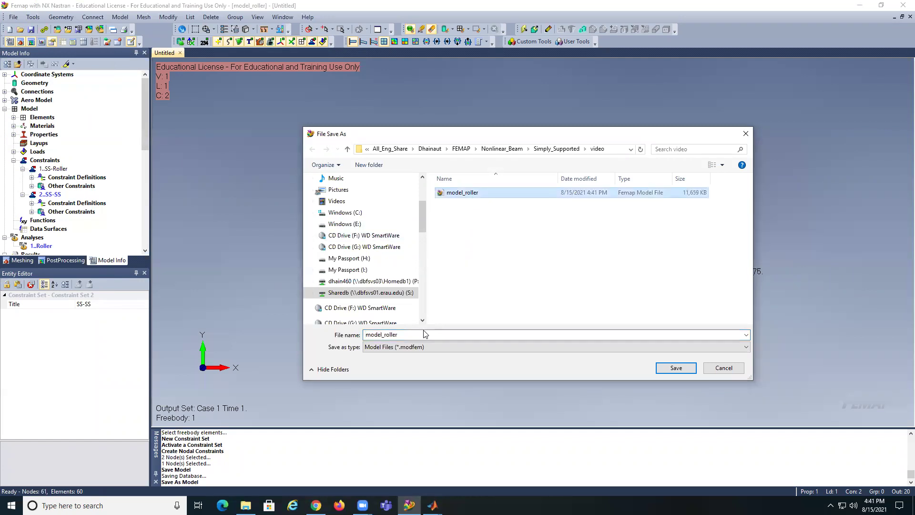
{"action": "left_click", "coordinate": [414, 333]}
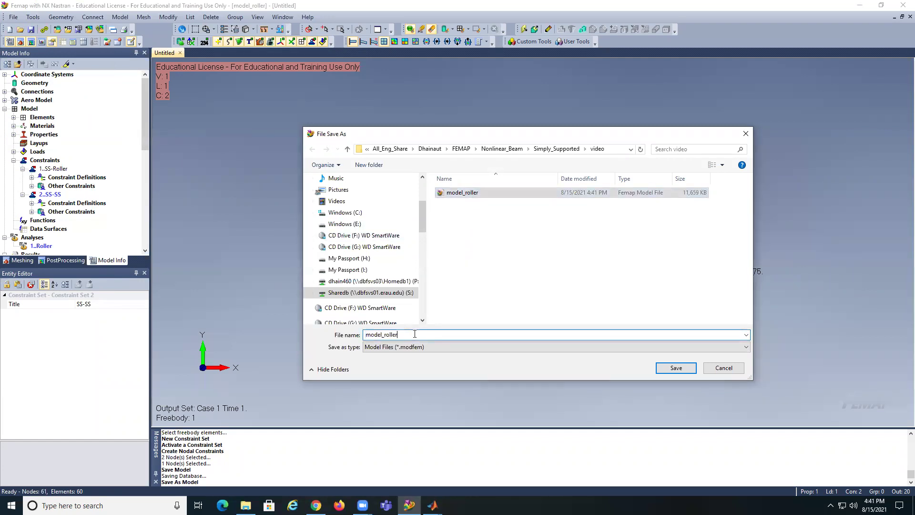
{"action": "key", "text": "BackSpace"}
{"action": "key", "text": "BackSpace"}
{"action": "key", "text": "BackSpace"}
{"action": "type", "text": "SS"}
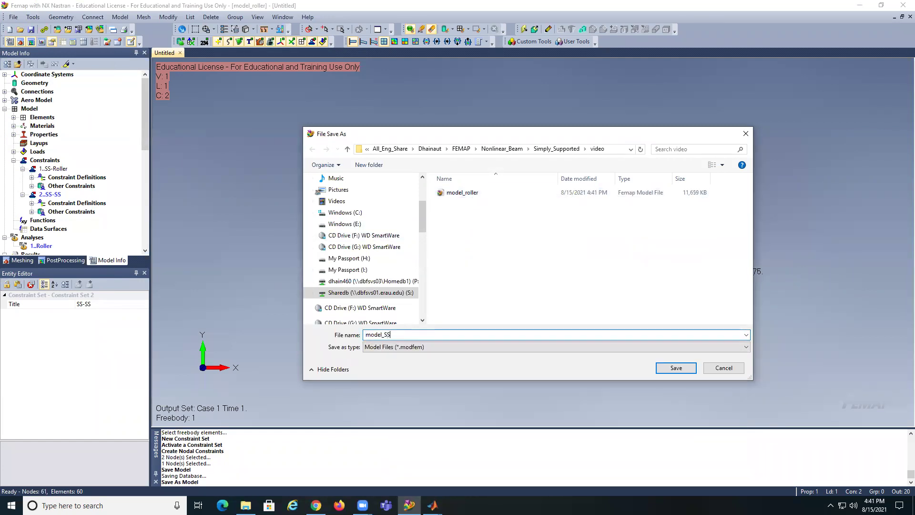
{"action": "left_click", "coordinate": [676, 368]}
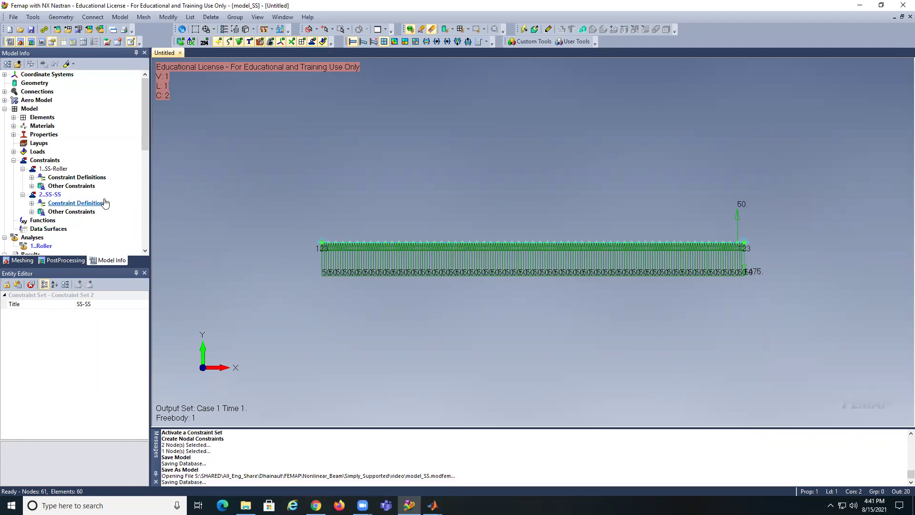
Delete all output sets of the roller analysis, from Case 1 Time 0.05 through Case 1 Time 1.
{"action": "left_click_drag", "start_coordinate": [145, 142], "coordinate": [129, 210]}
{"action": "left_click", "coordinate": [83, 92]}
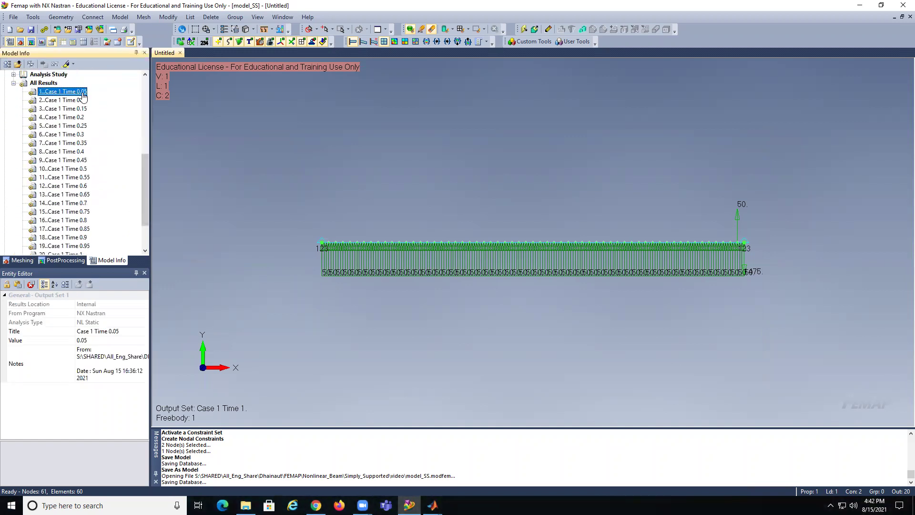
{"action": "scroll", "coordinate": [144, 172], "scroll_direction": "up", "scroll_amount": 2}
{"action": "scroll", "coordinate": [144, 176], "scroll_direction": "down", "scroll_amount": 4}
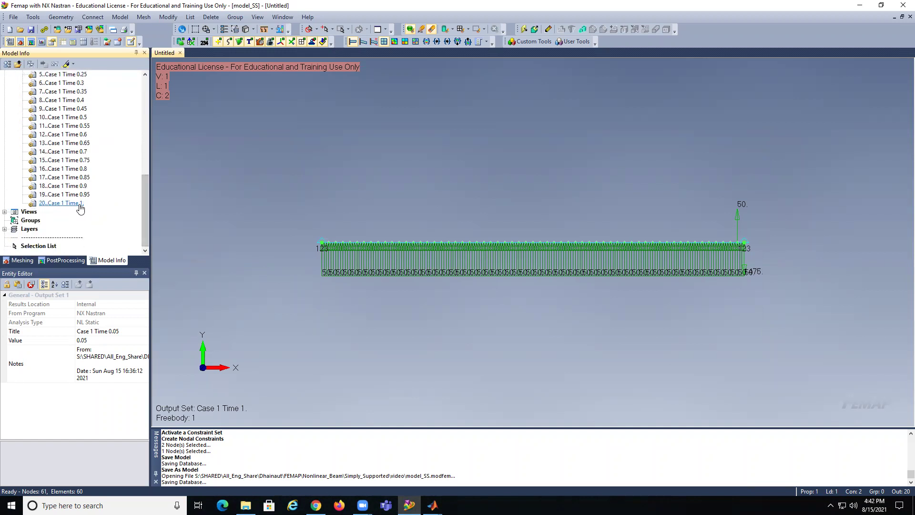
{"action": "left_click", "coordinate": [76, 203], "text": "shift"}
{"action": "key", "text": "Delete"}
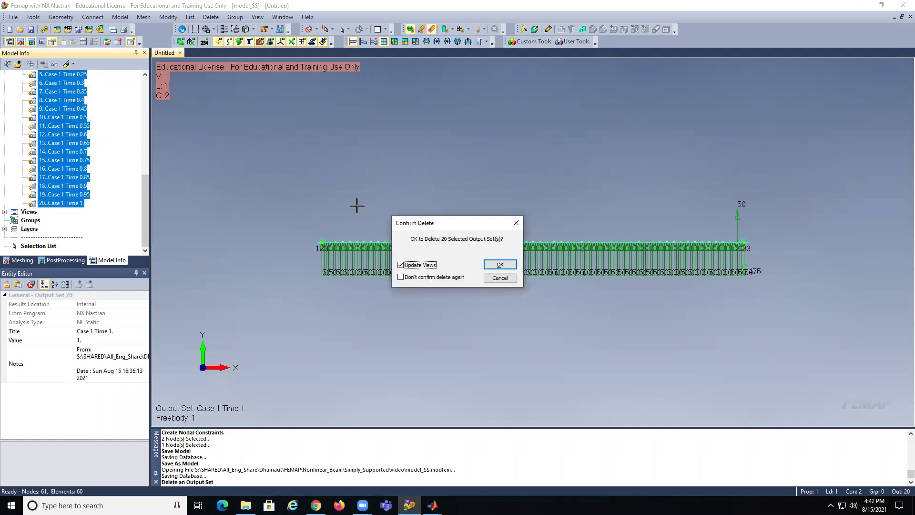
{"action": "left_click", "coordinate": [496, 277]}
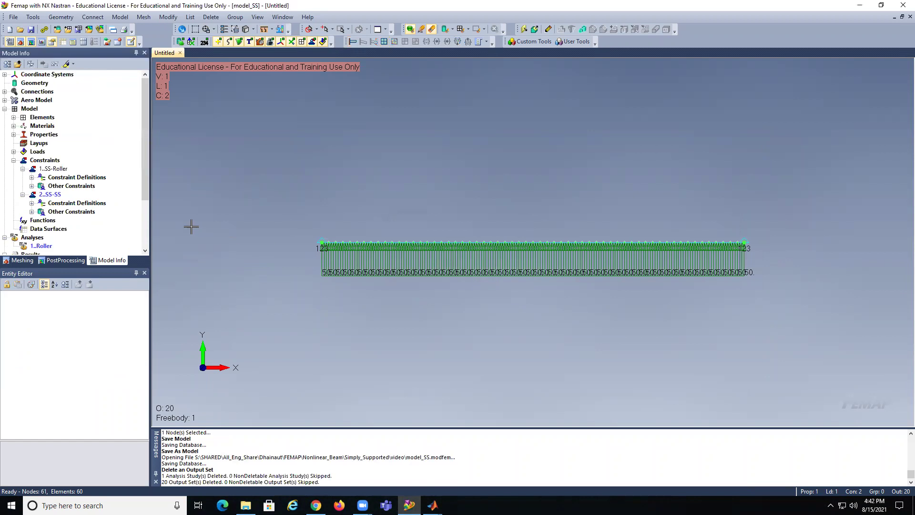
Retitle the existing Roller analysis set as SS, keeping the NX Nastran nonlinear static type.
{"action": "left_click", "coordinate": [41, 246]}
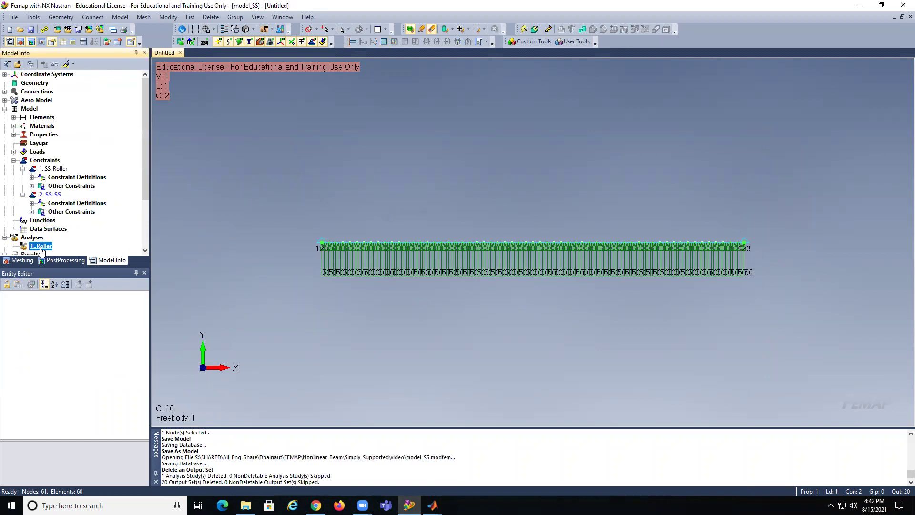
{"action": "right_click", "coordinate": [41, 249]}
{"action": "left_click", "coordinate": [65, 254]}
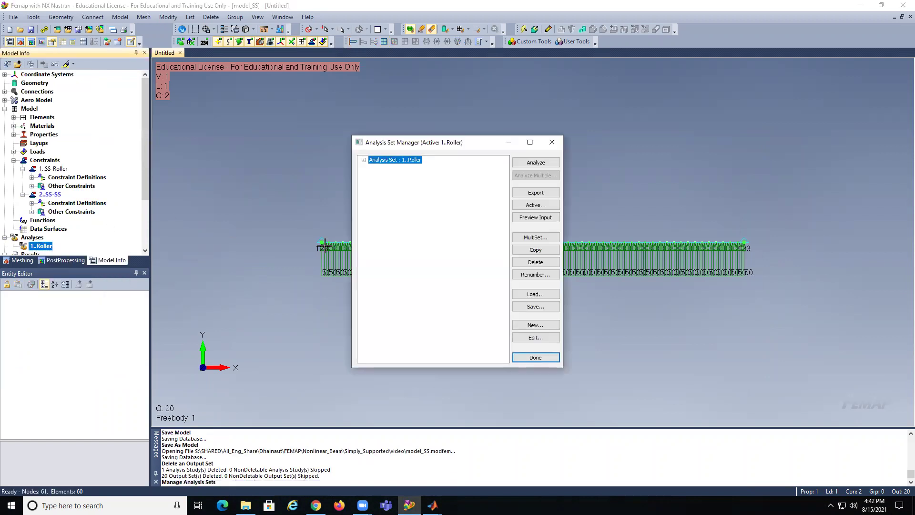
{"action": "left_click", "coordinate": [536, 337]}
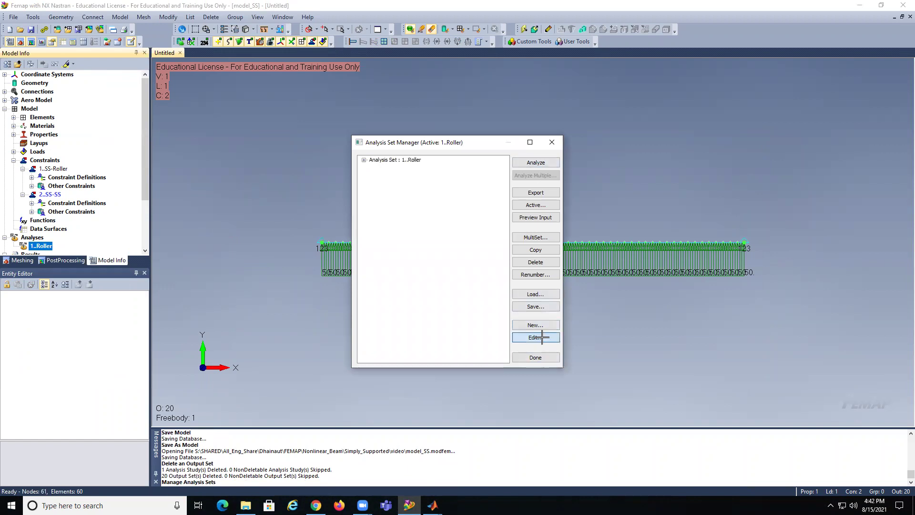
{"action": "type", "text": "S"}
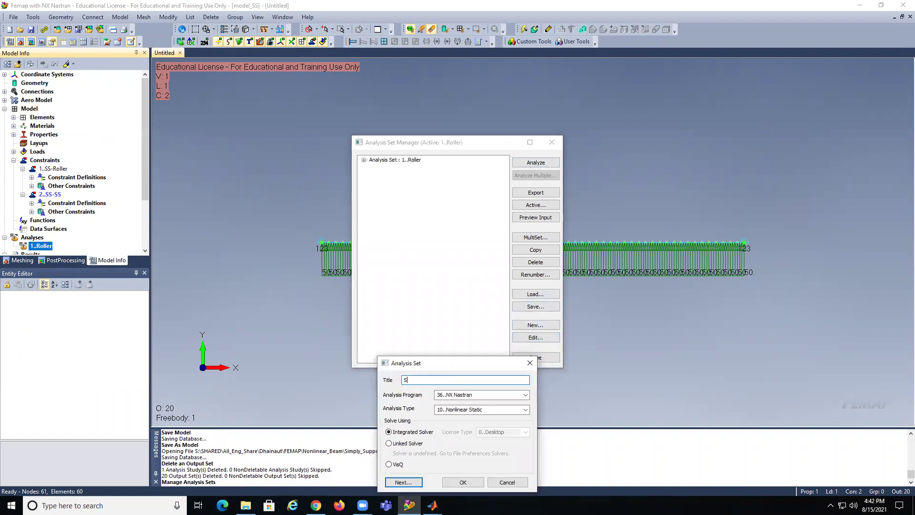
{"action": "type", "text": "S"}
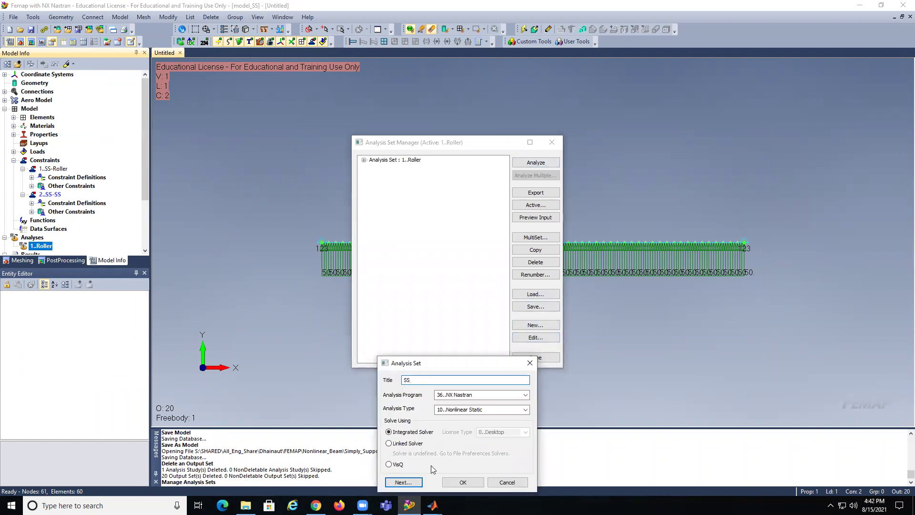
{"action": "left_click", "coordinate": [459, 483]}
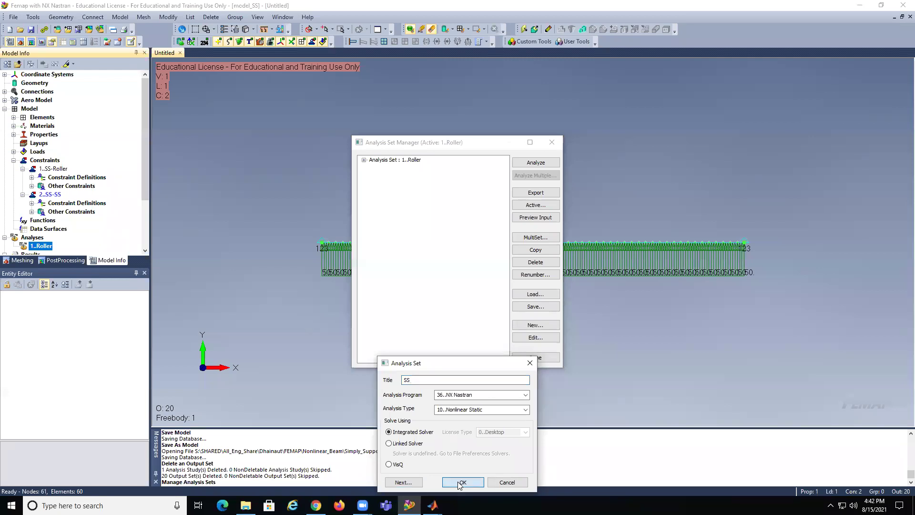
Run the SS analysis and expand its full list of output sets.
{"action": "left_click", "coordinate": [536, 163]}
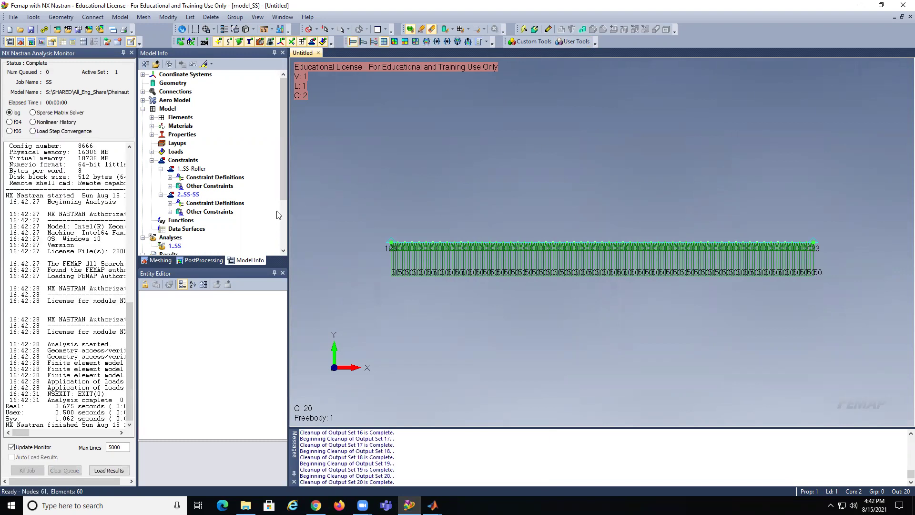
{"action": "left_click_drag", "start_coordinate": [280, 196], "coordinate": [281, 241]}
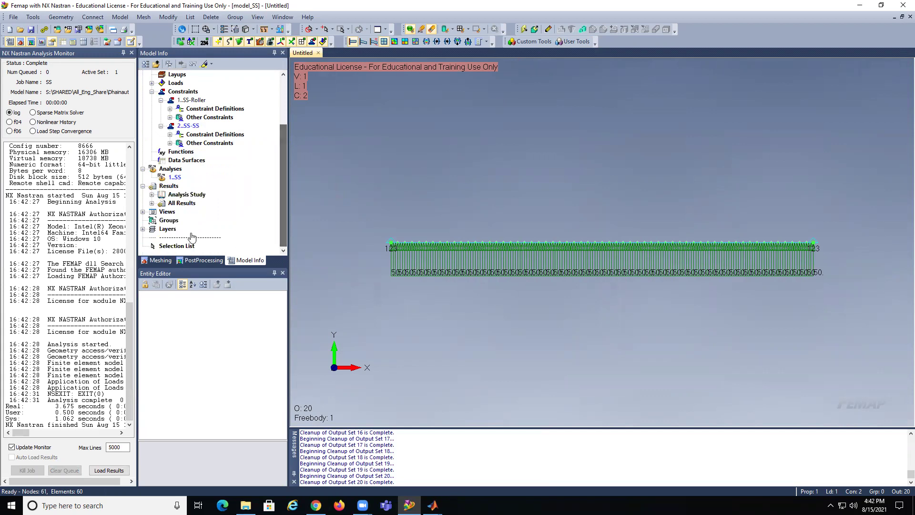
{"action": "left_click", "coordinate": [152, 204]}
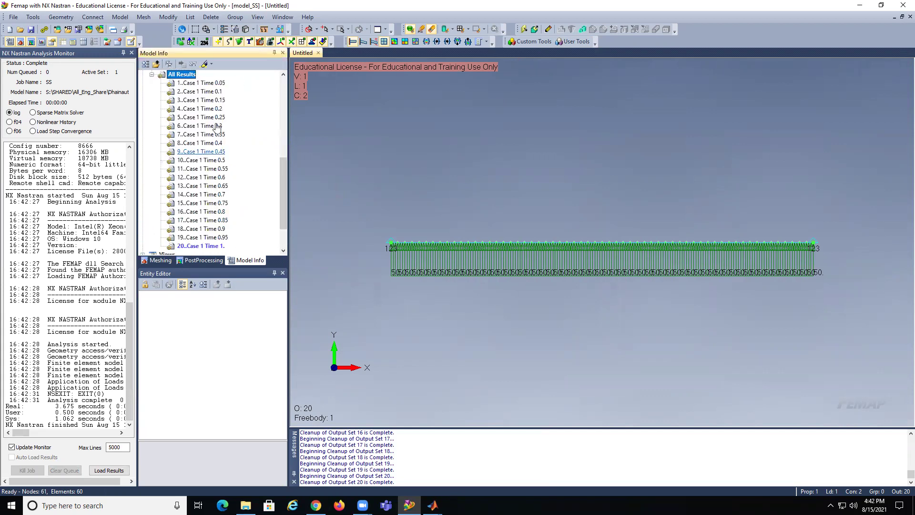
Examine the chart of node 31's T2 translation against set value, and close the chart and analysis monitor.
{"action": "left_click", "coordinate": [42, 43]}
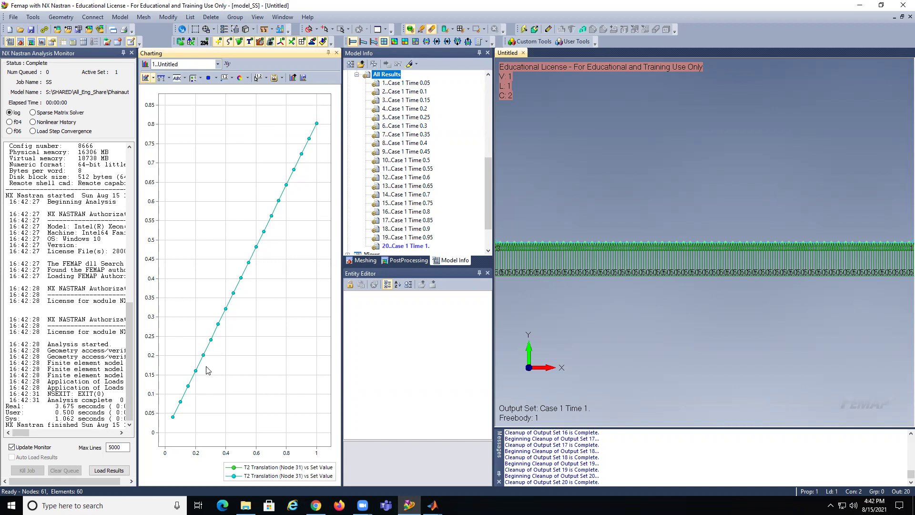
{"action": "left_click", "coordinate": [132, 54]}
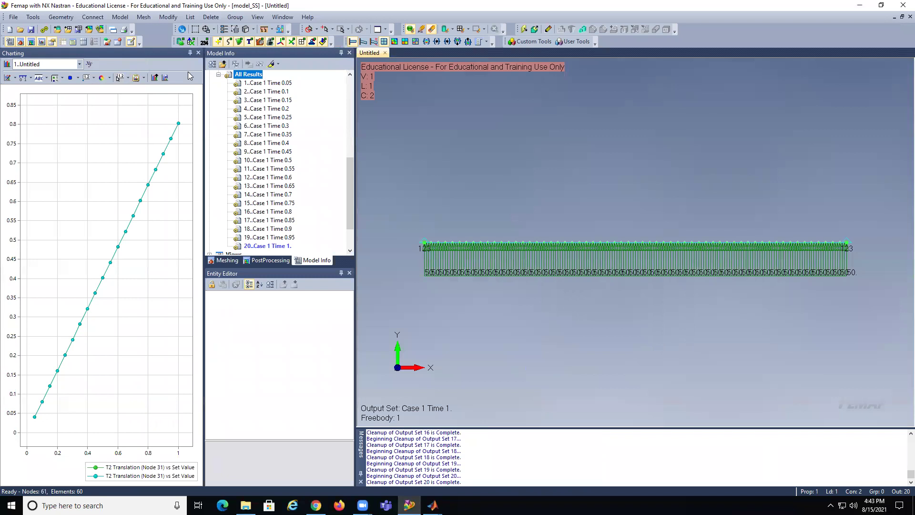
{"action": "left_click", "coordinate": [198, 54]}
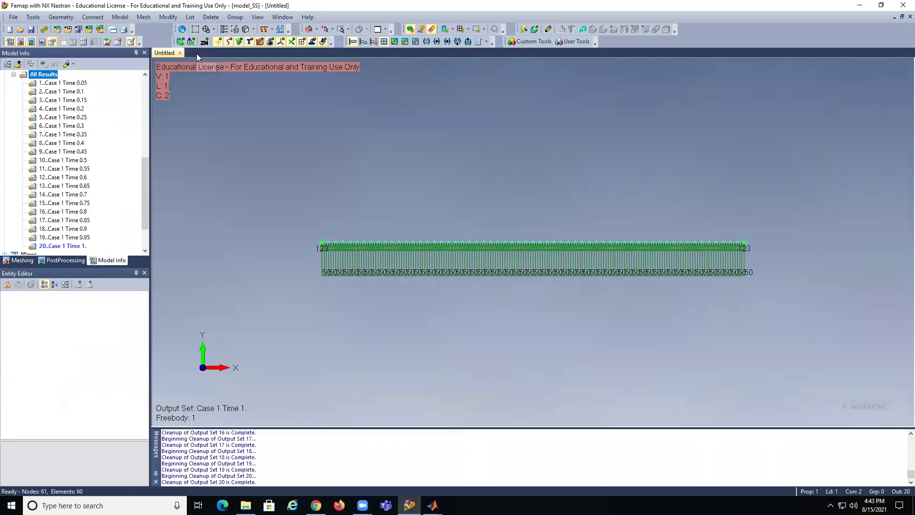
Delete the SS analysis output sets from Case 1 Time 0.05 through Case 1 Time 1, preserving undo.
{"action": "left_click", "coordinate": [72, 84]}
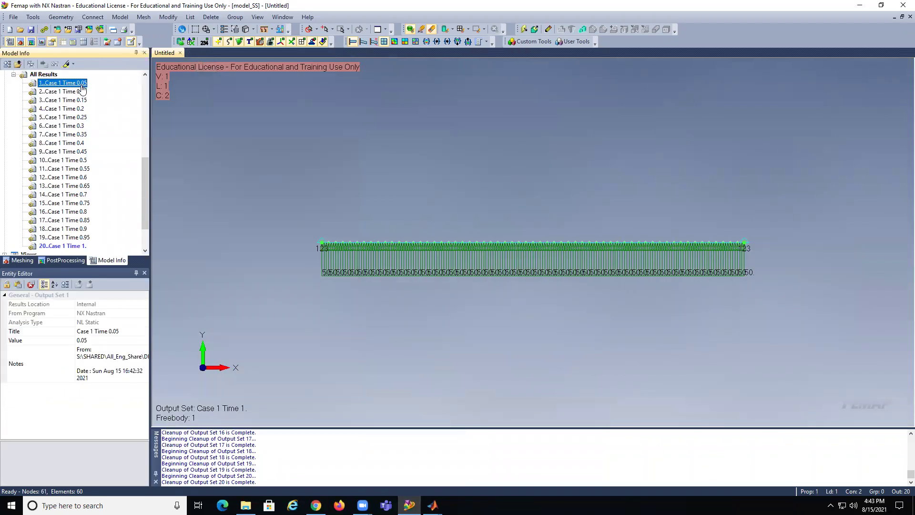
{"action": "left_click", "coordinate": [78, 246], "text": "shift"}
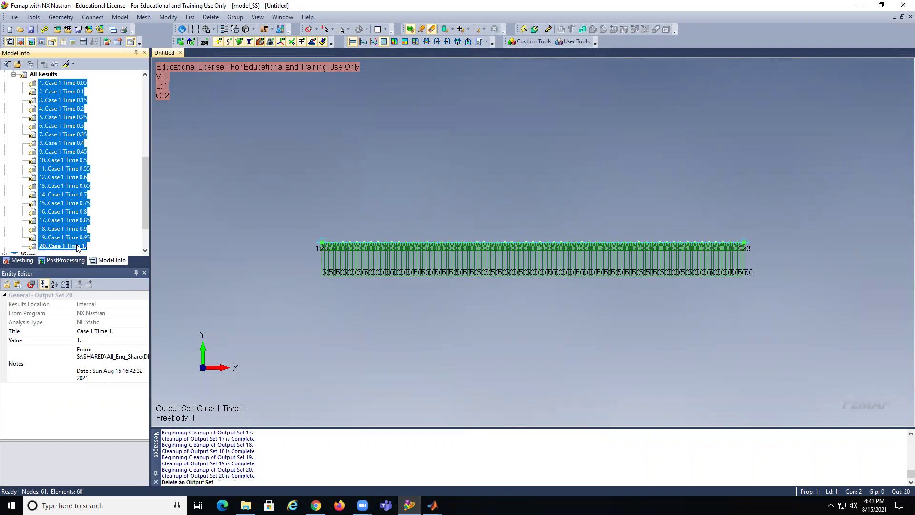
{"action": "left_click", "coordinate": [493, 263]}
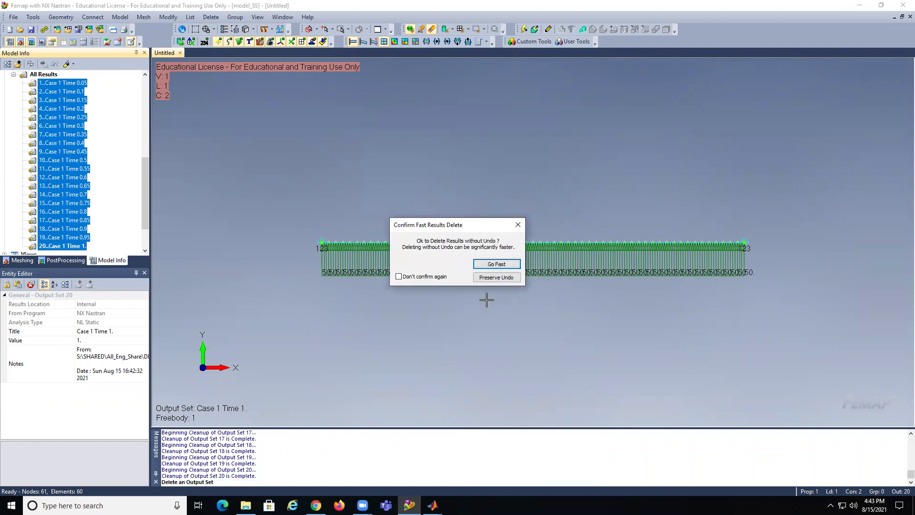
{"action": "left_click", "coordinate": [492, 279]}
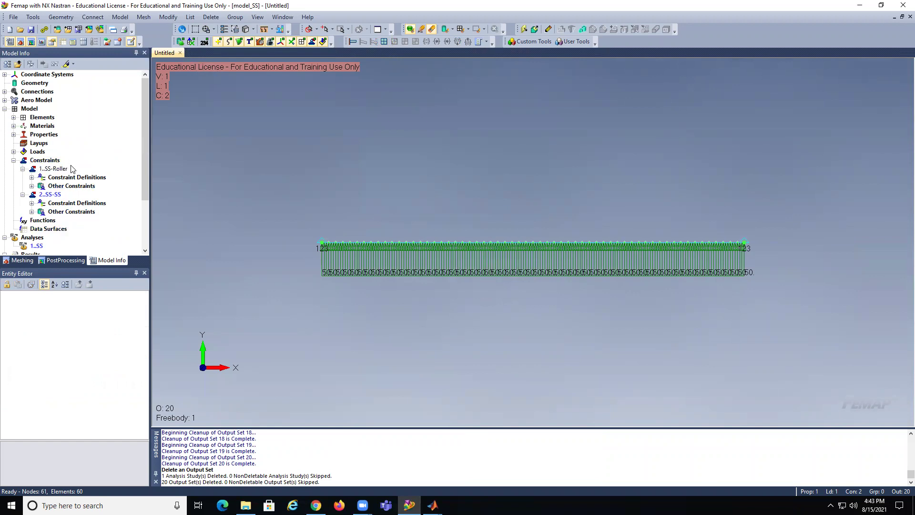
Edit the SS analysis set's boundary conditions so that its primary constraint set is 2..SS-SS.
{"action": "scroll", "coordinate": [71, 168], "scroll_direction": "down", "scroll_amount": 1}
{"action": "right_click", "coordinate": [35, 220]}
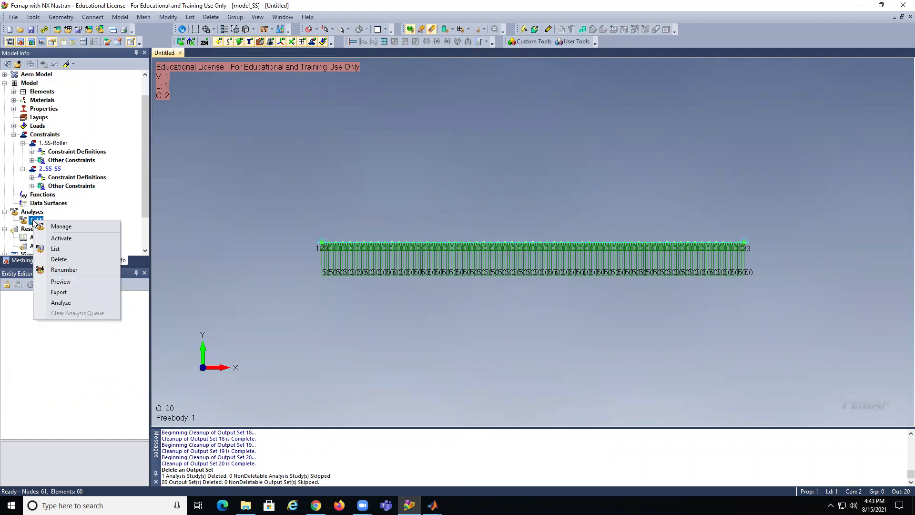
{"action": "left_click", "coordinate": [63, 227]}
{"action": "left_click", "coordinate": [535, 338]}
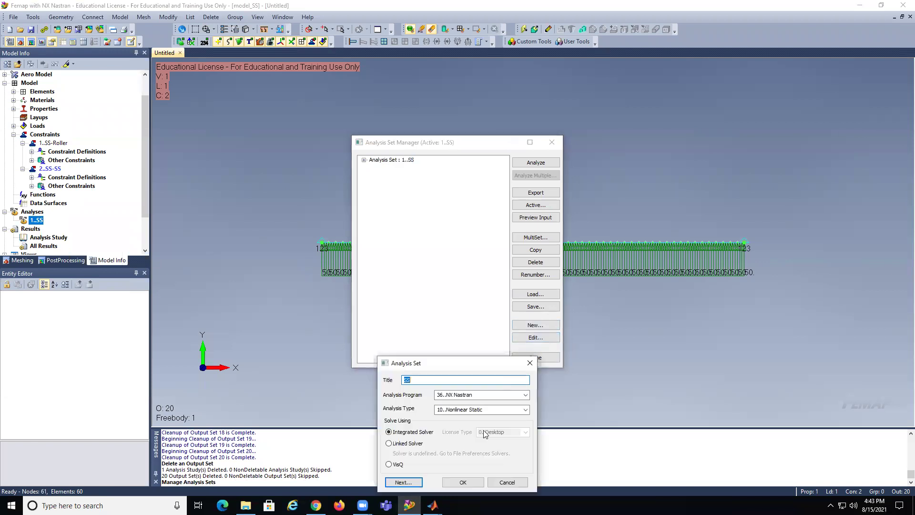
{"action": "left_click", "coordinate": [406, 482]}
{"action": "left_click", "coordinate": [402, 483]}
{"action": "left_click", "coordinate": [403, 483]}
{"action": "left_click", "coordinate": [413, 484]}
{"action": "left_click", "coordinate": [416, 483]}
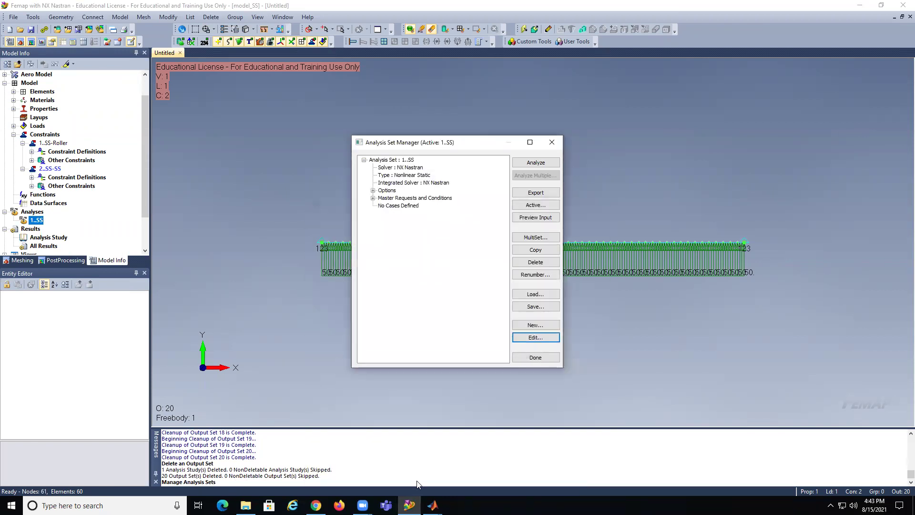
{"action": "left_click", "coordinate": [422, 485]}
{"action": "left_click", "coordinate": [427, 485]}
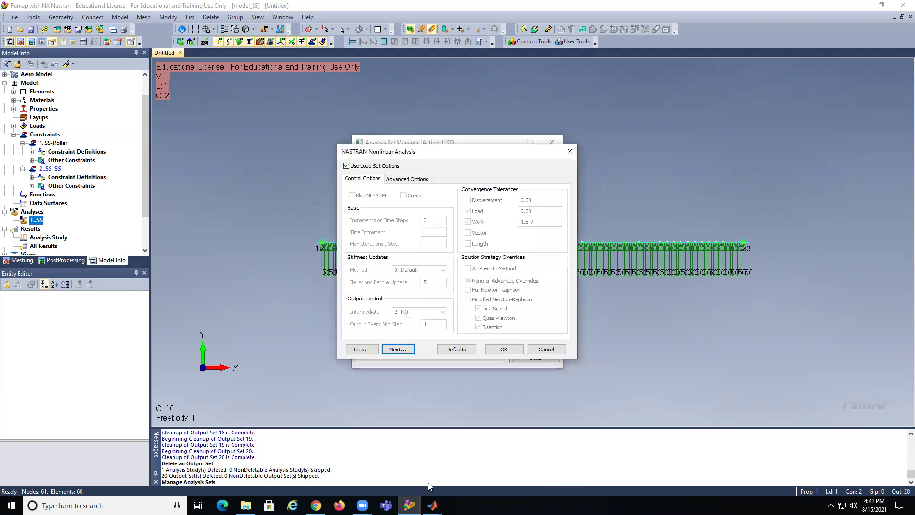
{"action": "left_click", "coordinate": [399, 349]}
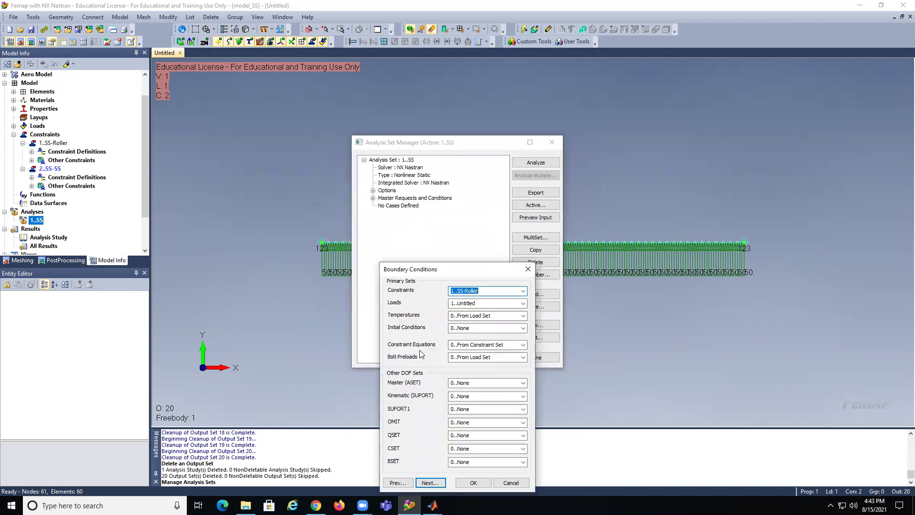
{"action": "left_click", "coordinate": [523, 292]}
{"action": "left_click", "coordinate": [503, 317]}
{"action": "left_click", "coordinate": [474, 483]}
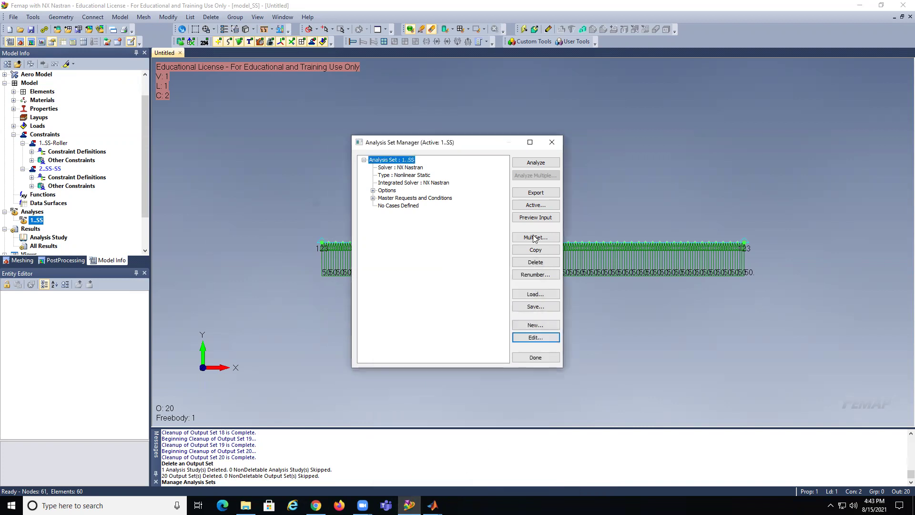
Run the SS analysis with the pinned-pinned constraints and expand the list of all results.
{"action": "left_click", "coordinate": [541, 163]}
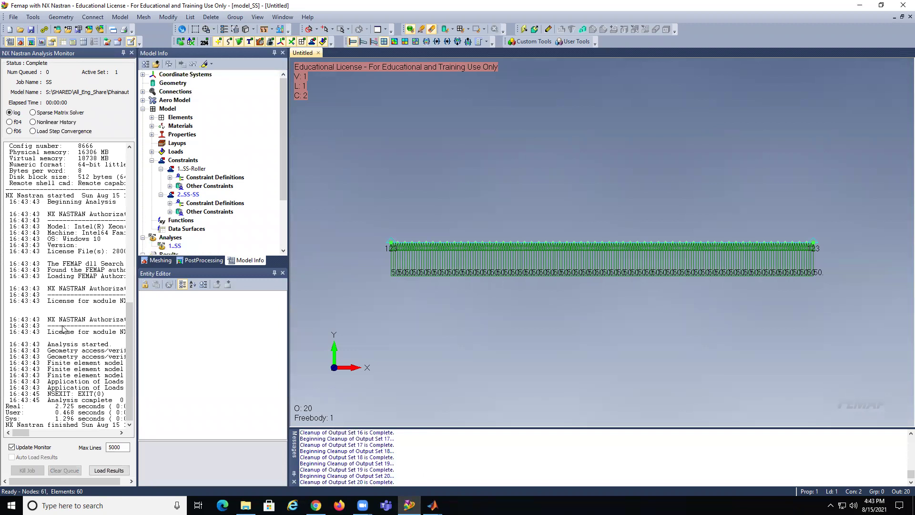
{"action": "left_click_drag", "start_coordinate": [281, 176], "coordinate": [281, 224]}
{"action": "left_click", "coordinate": [152, 203]}
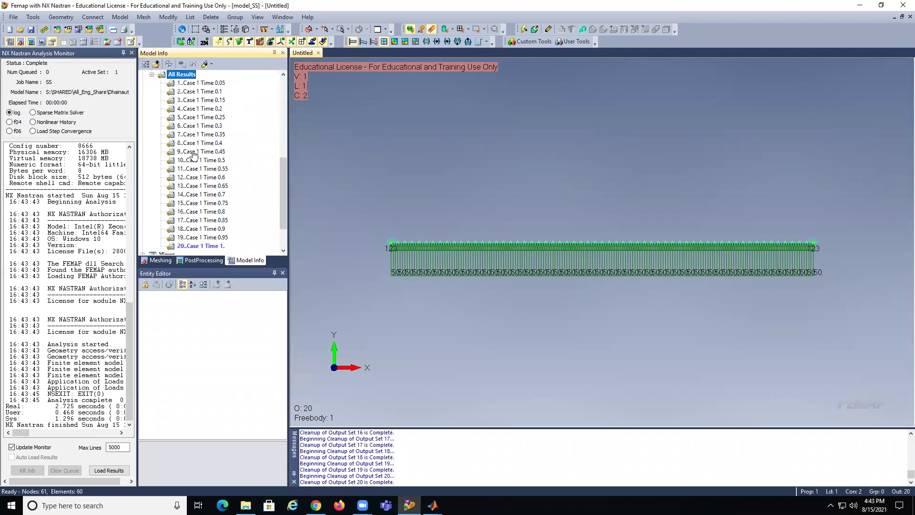
Close the analysis monitor and show the chart of node 31's T2 translation against set value.
{"action": "left_click", "coordinate": [132, 53]}
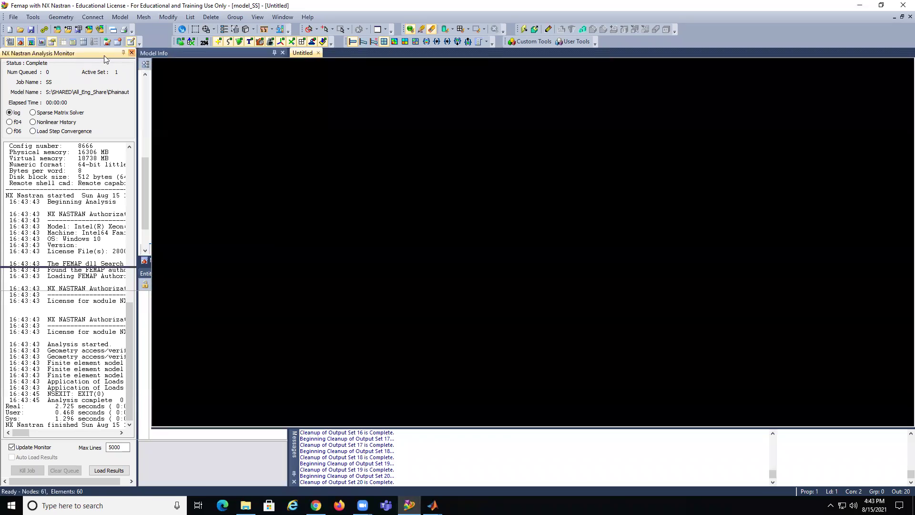
{"action": "left_click", "coordinate": [42, 42]}
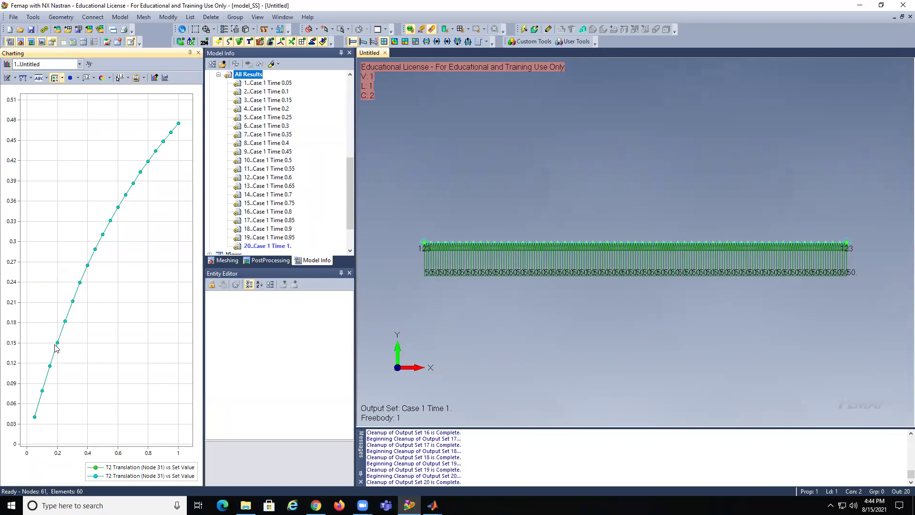
Save model_SS and open model_roller alongside it.
{"action": "left_click", "coordinate": [31, 30]}
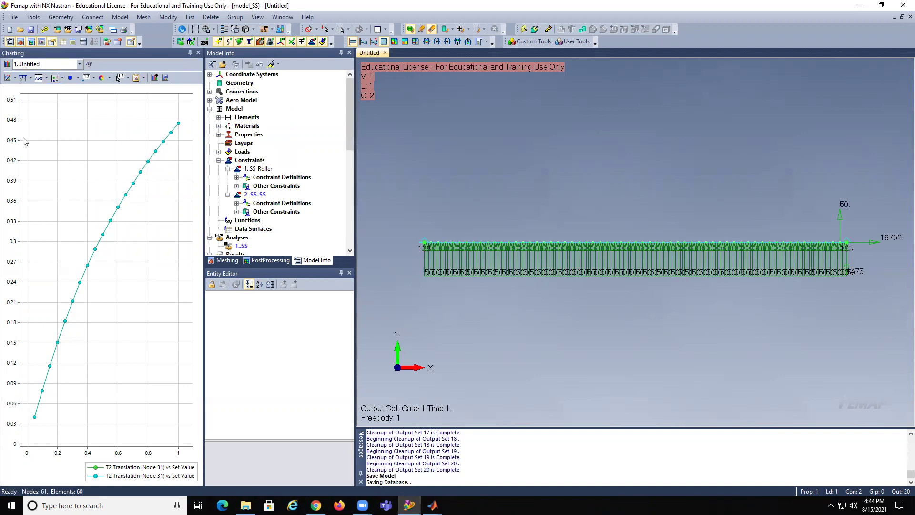
{"action": "left_click", "coordinate": [13, 17]}
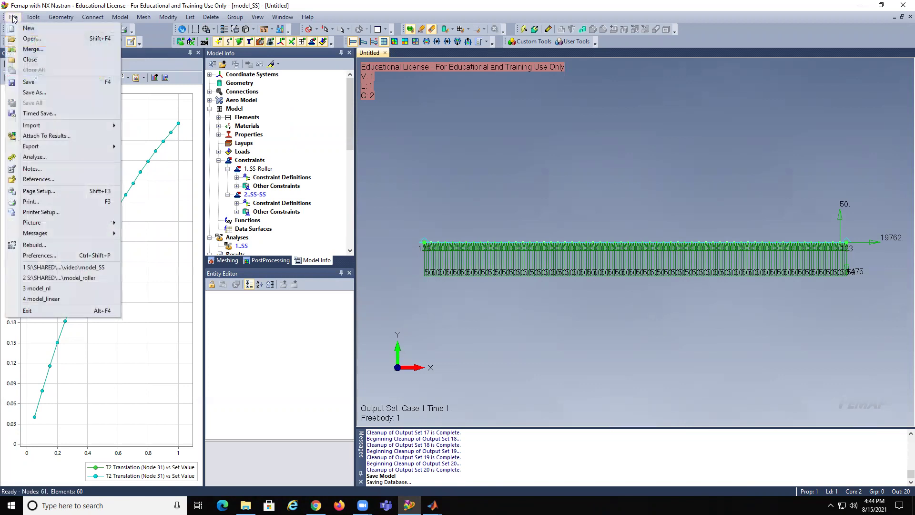
{"action": "left_click", "coordinate": [32, 39]}
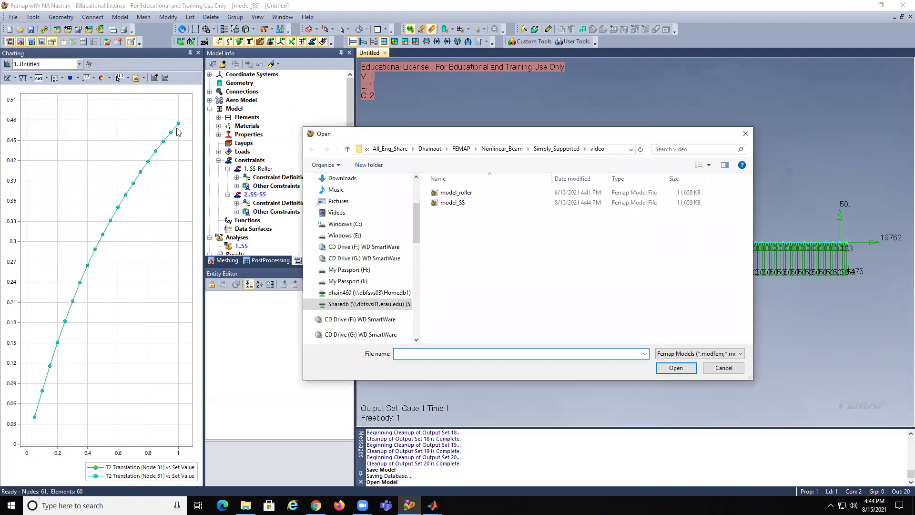
{"action": "left_click", "coordinate": [469, 193]}
{"action": "left_click", "coordinate": [676, 368]}
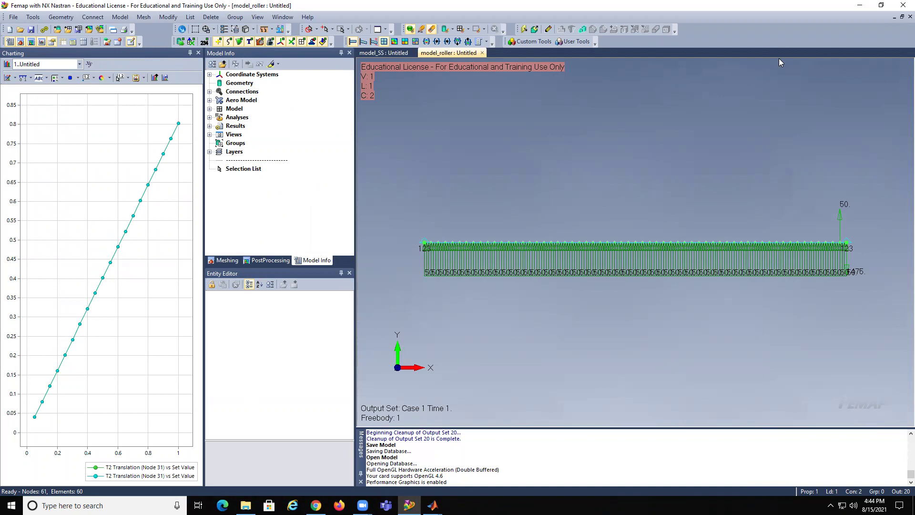
Switch to MATLAB, look through the loading section of the Beam_Uniform.m script, and run the script.
{"action": "left_click", "coordinate": [859, 7]}
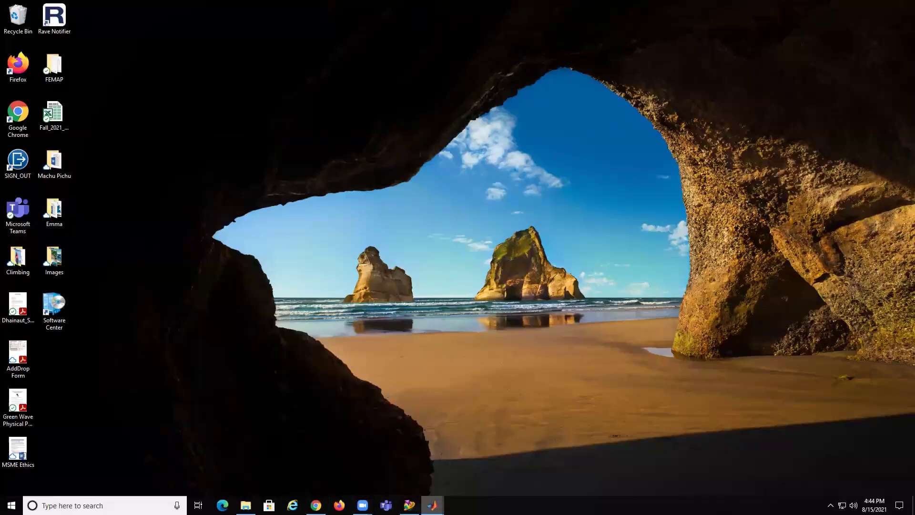
{"action": "mouse_move", "coordinate": [431, 505]}
{"action": "left_click", "coordinate": [455, 477]}
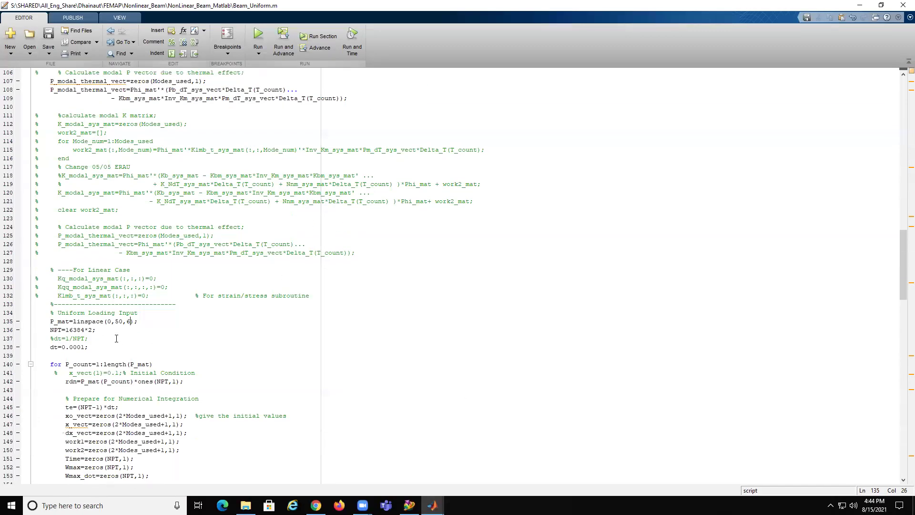
{"action": "scroll", "coordinate": [217, 240], "scroll_direction": "down", "scroll_amount": 9}
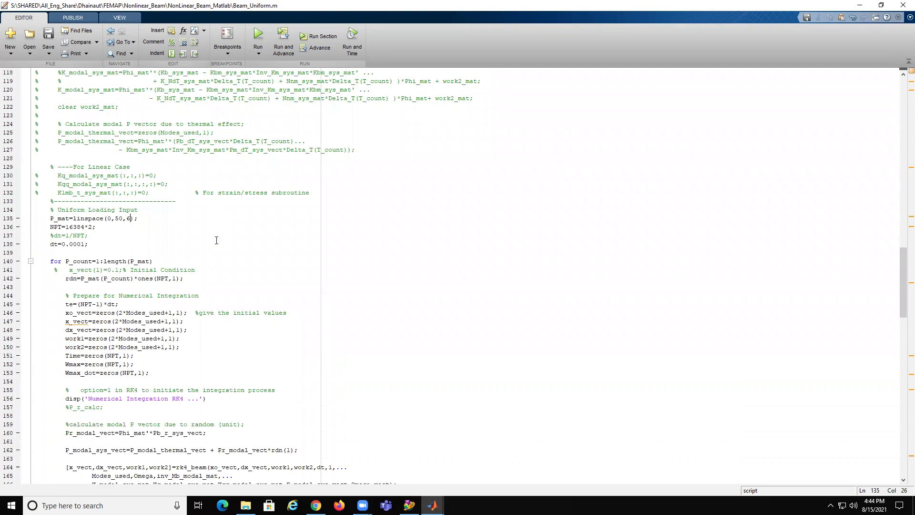
{"action": "scroll", "coordinate": [217, 242], "scroll_direction": "up", "scroll_amount": 10}
{"action": "scroll", "coordinate": [216, 240], "scroll_direction": "up", "scroll_amount": 8}
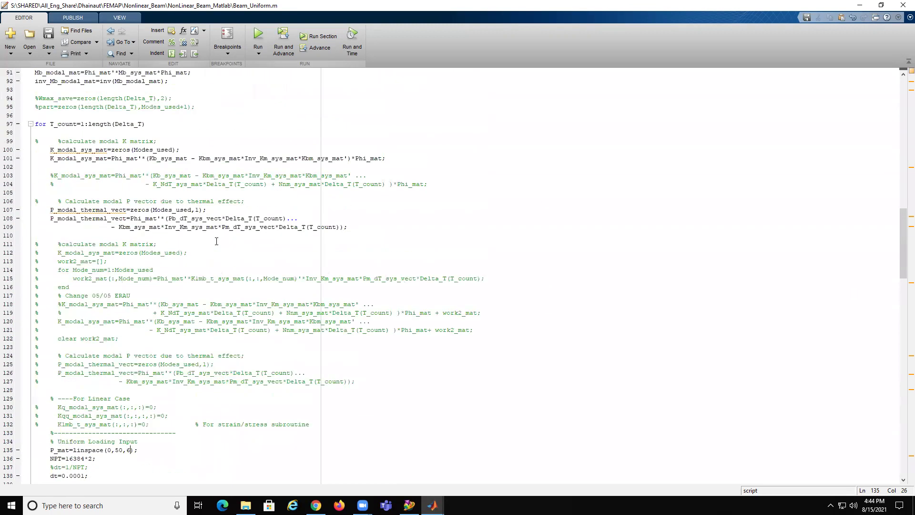
{"action": "left_click", "coordinate": [258, 34]}
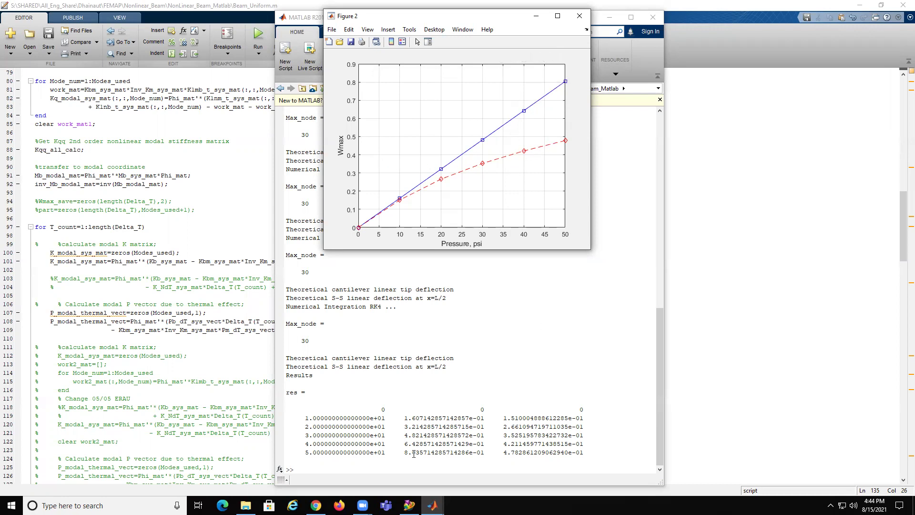
Examine the linear and nonlinear deflections in the last row of the res output, and return to Femap.
{"action": "left_click_drag", "start_coordinate": [404, 453], "coordinate": [579, 452]}
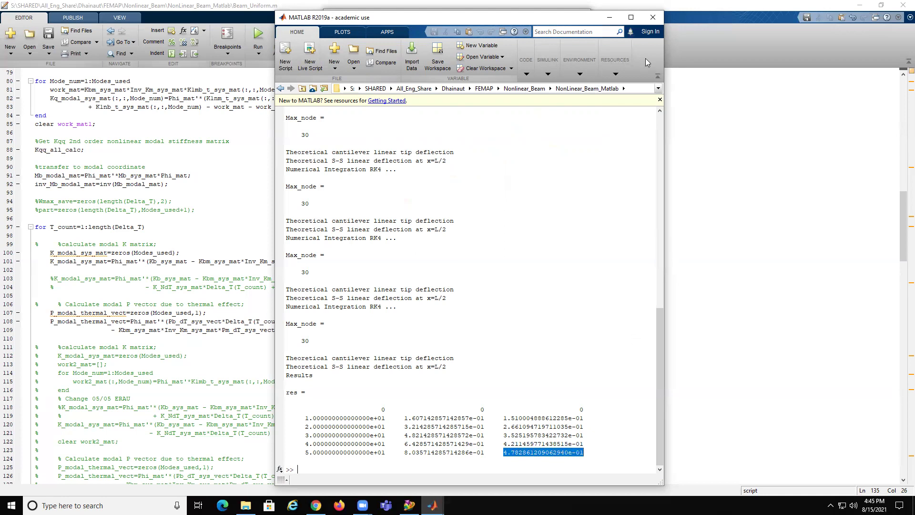
{"action": "left_click", "coordinate": [610, 18]}
{"action": "left_click", "coordinate": [580, 15]}
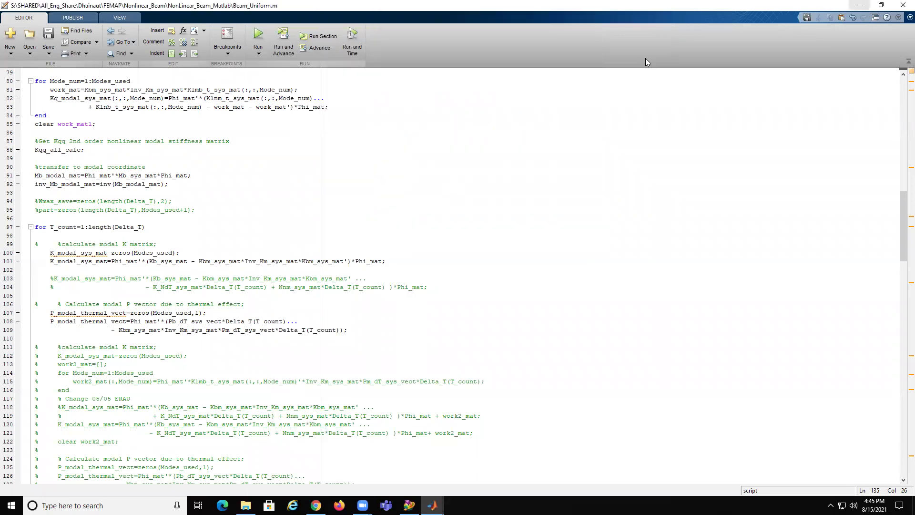
{"action": "left_click", "coordinate": [860, 5]}
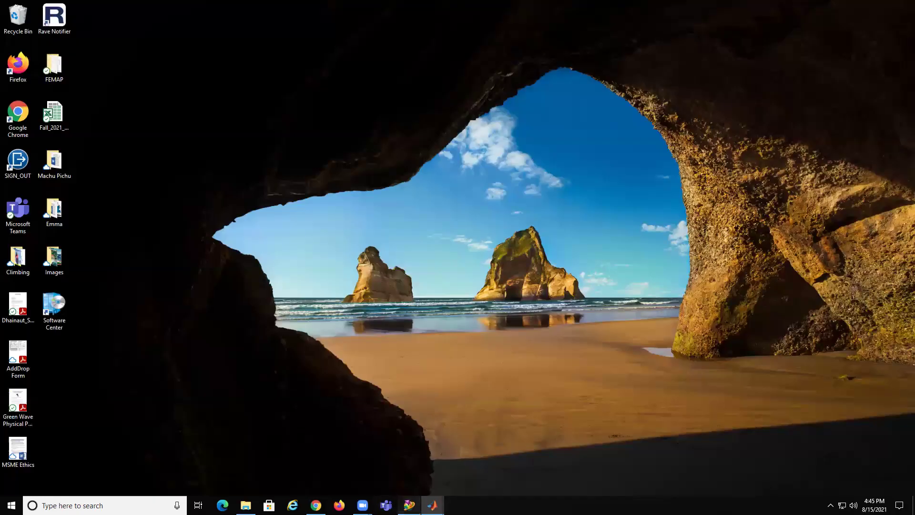
{"action": "left_click", "coordinate": [409, 505]}
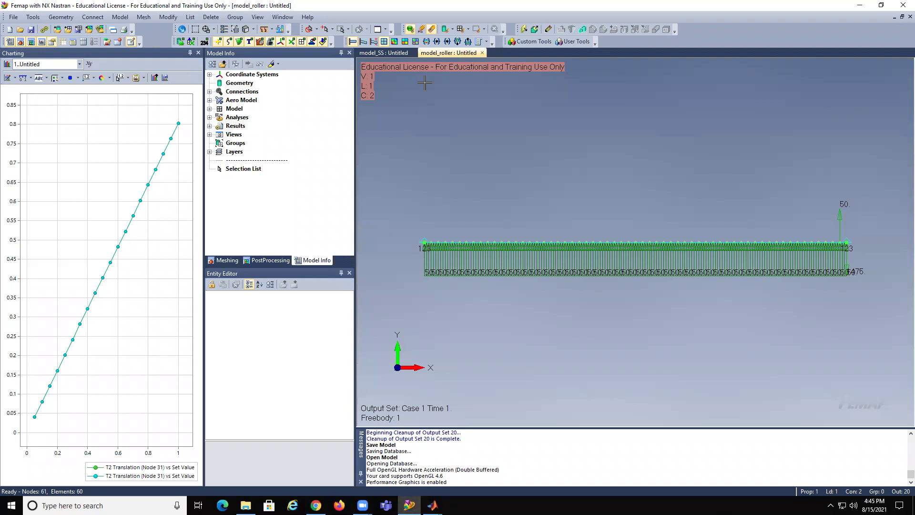
Display model_roller's deformed shape with the Criteria contour style.
{"action": "key", "text": "F5"}
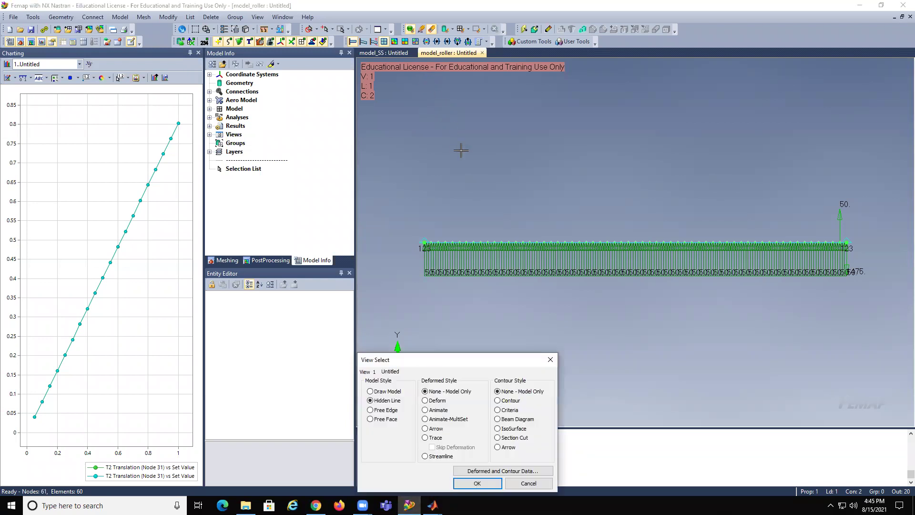
{"action": "left_click", "coordinate": [498, 410]}
{"action": "left_click", "coordinate": [425, 401]}
{"action": "left_click", "coordinate": [479, 481]}
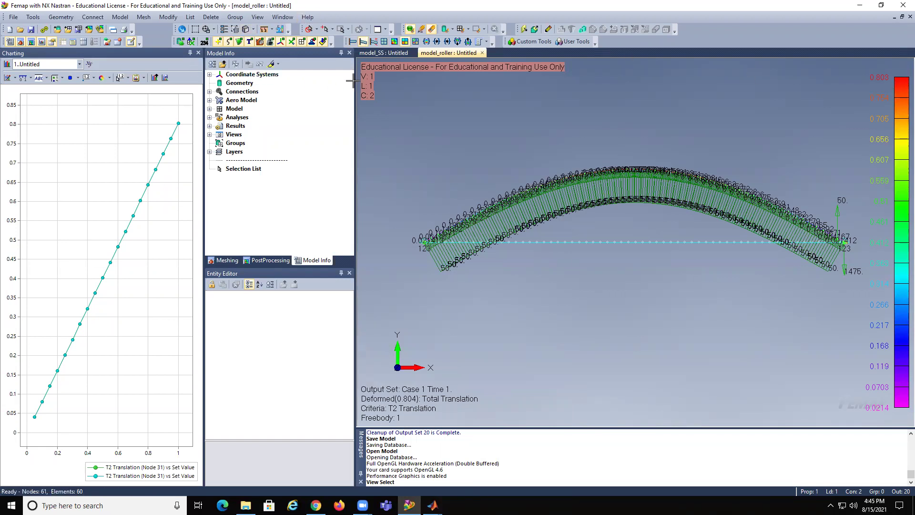
Switch to model_SS and display its deformed shape with the Criteria contour style.
{"action": "left_click", "coordinate": [387, 53]}
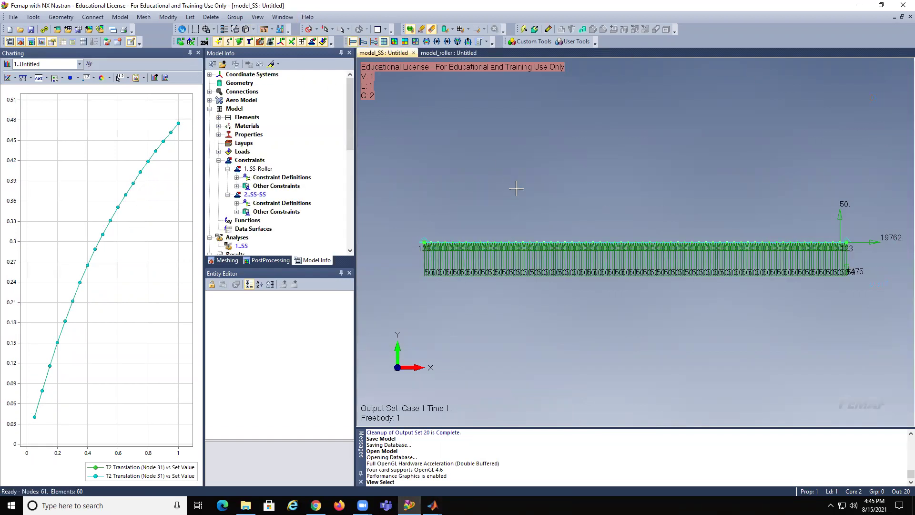
{"action": "key", "text": "F5"}
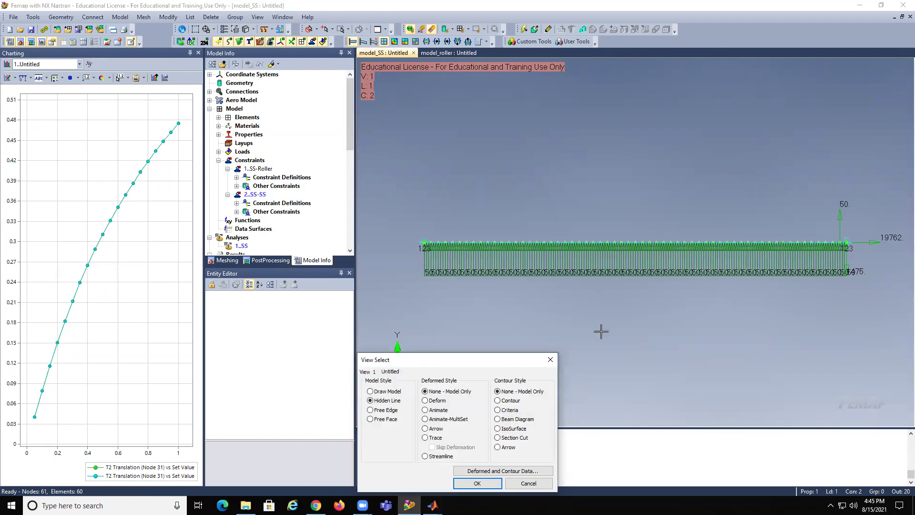
{"action": "left_click", "coordinate": [499, 411]}
{"action": "left_click", "coordinate": [425, 400]}
{"action": "left_click", "coordinate": [476, 482]}
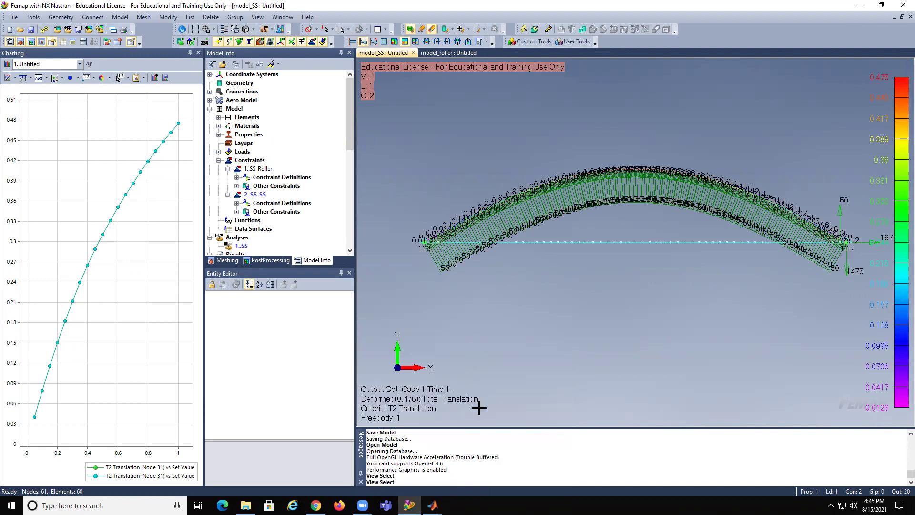
Bring up the MATLAB command window to compare its deflection results with those of model_SS.
{"action": "left_click", "coordinate": [441, 499]}
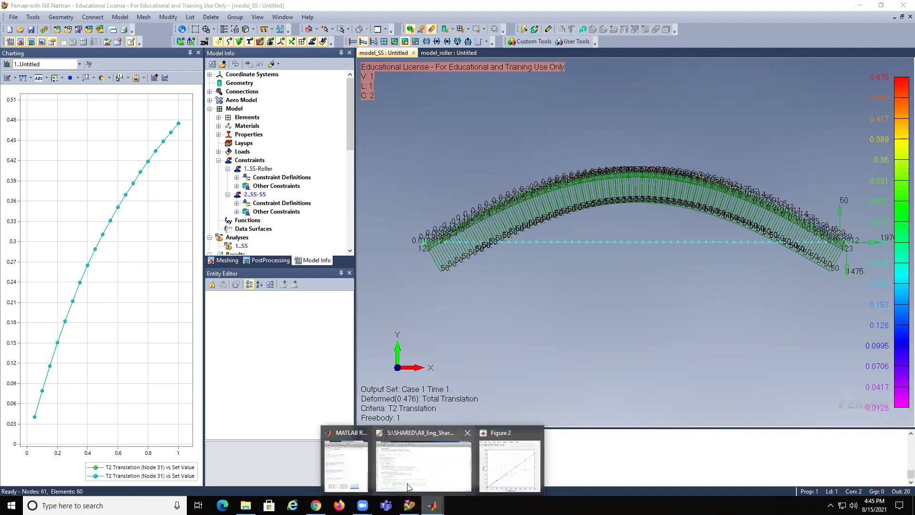
{"action": "left_click", "coordinate": [361, 470]}
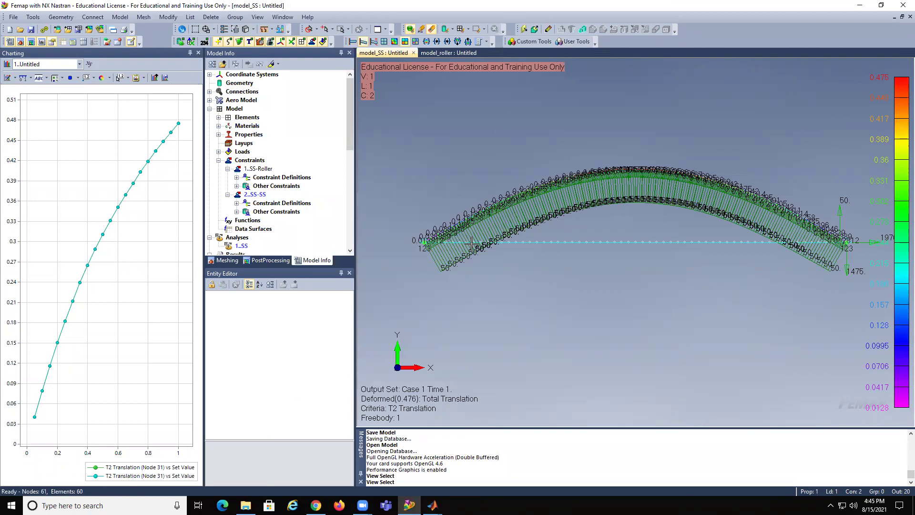
Return model_SS to an undeformed, model-only view without contours and hide the distributed load symbols.
{"action": "left_click", "coordinate": [353, 42]}
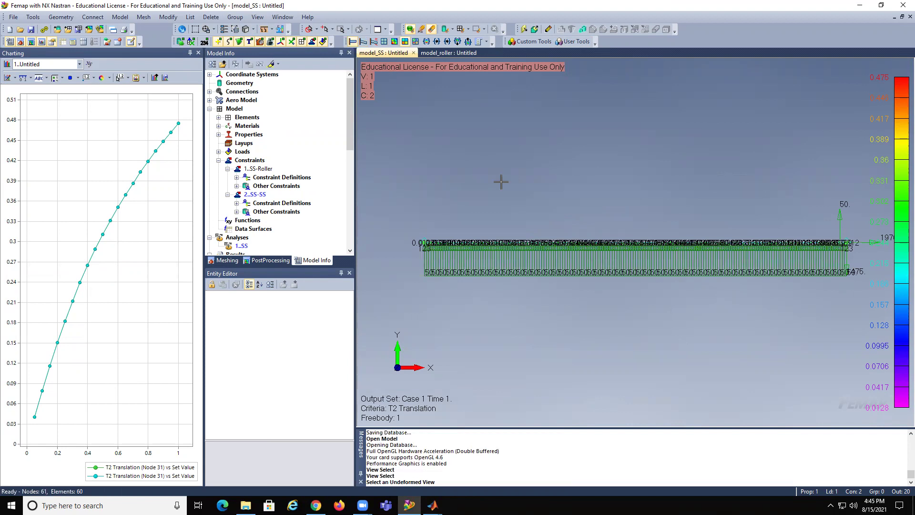
{"action": "left_click", "coordinate": [322, 41]}
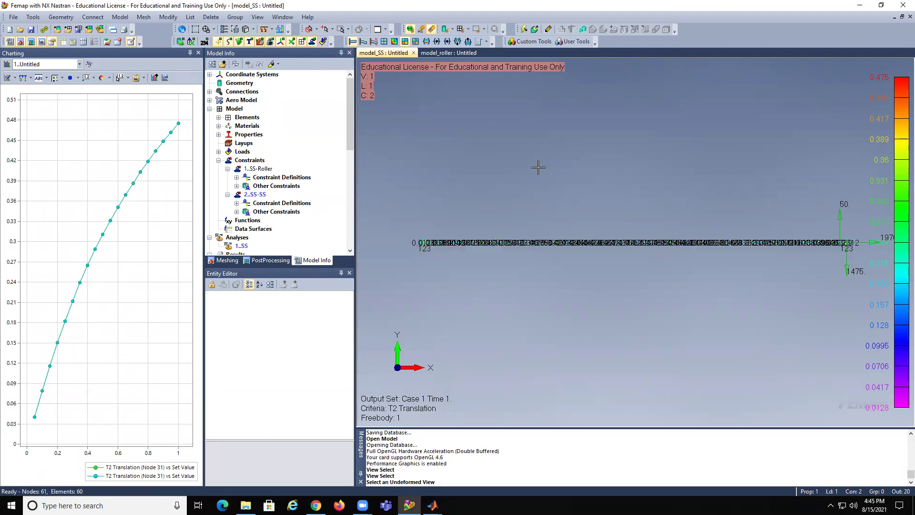
{"action": "key", "text": "F5"}
{"action": "left_click", "coordinate": [498, 392]}
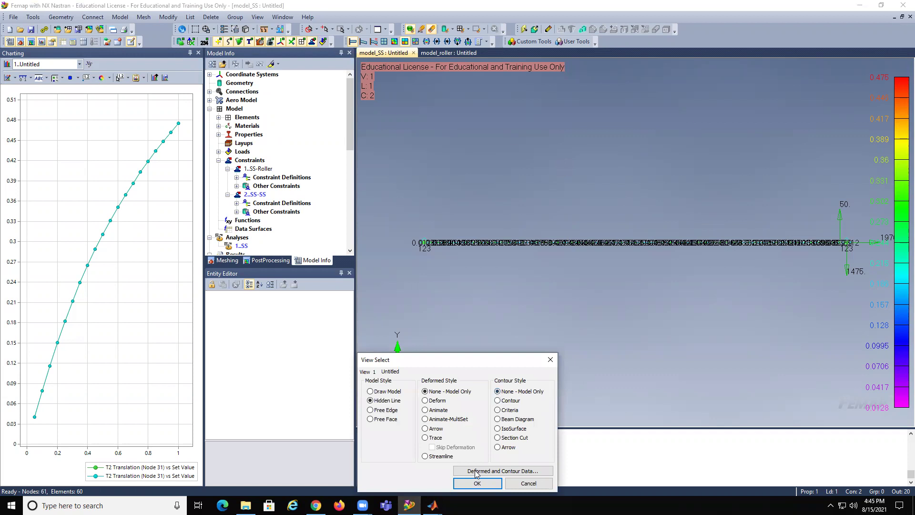
{"action": "left_click", "coordinate": [478, 483]}
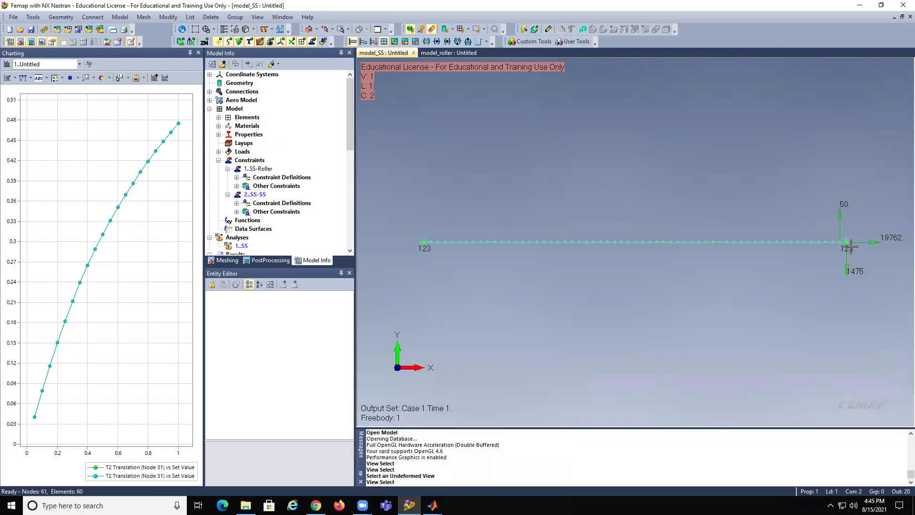